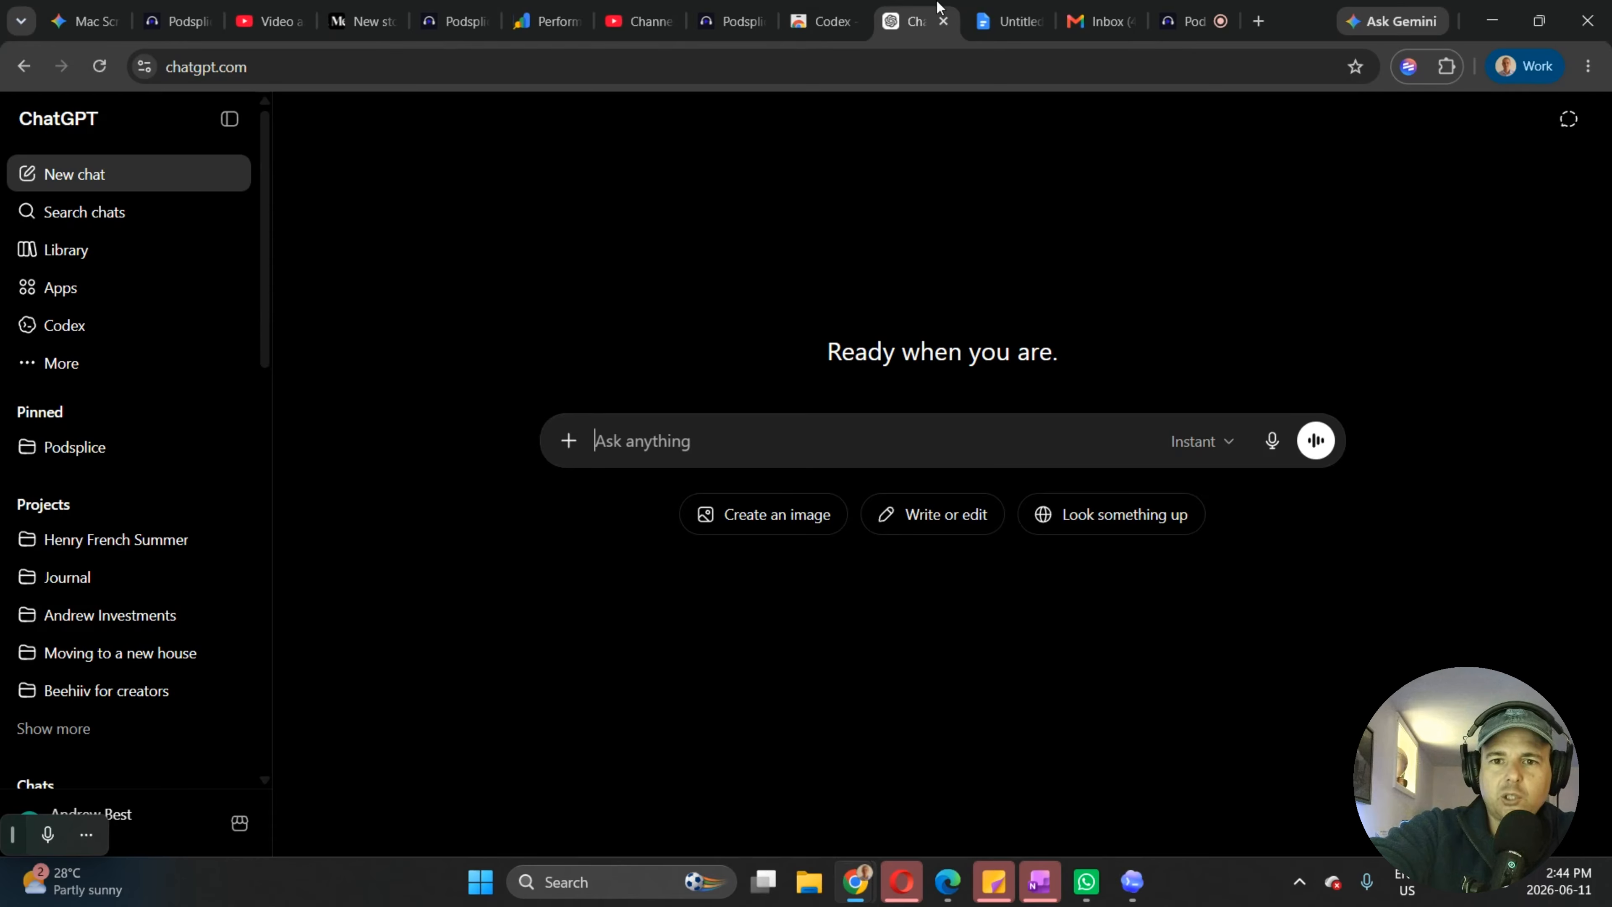
Review the list of email addresses in the untitled Google Docs document, and return to the ChatGPT page.
{"action": "left_click", "coordinate": [981, 8]}
{"action": "left_click", "coordinate": [921, 381]}
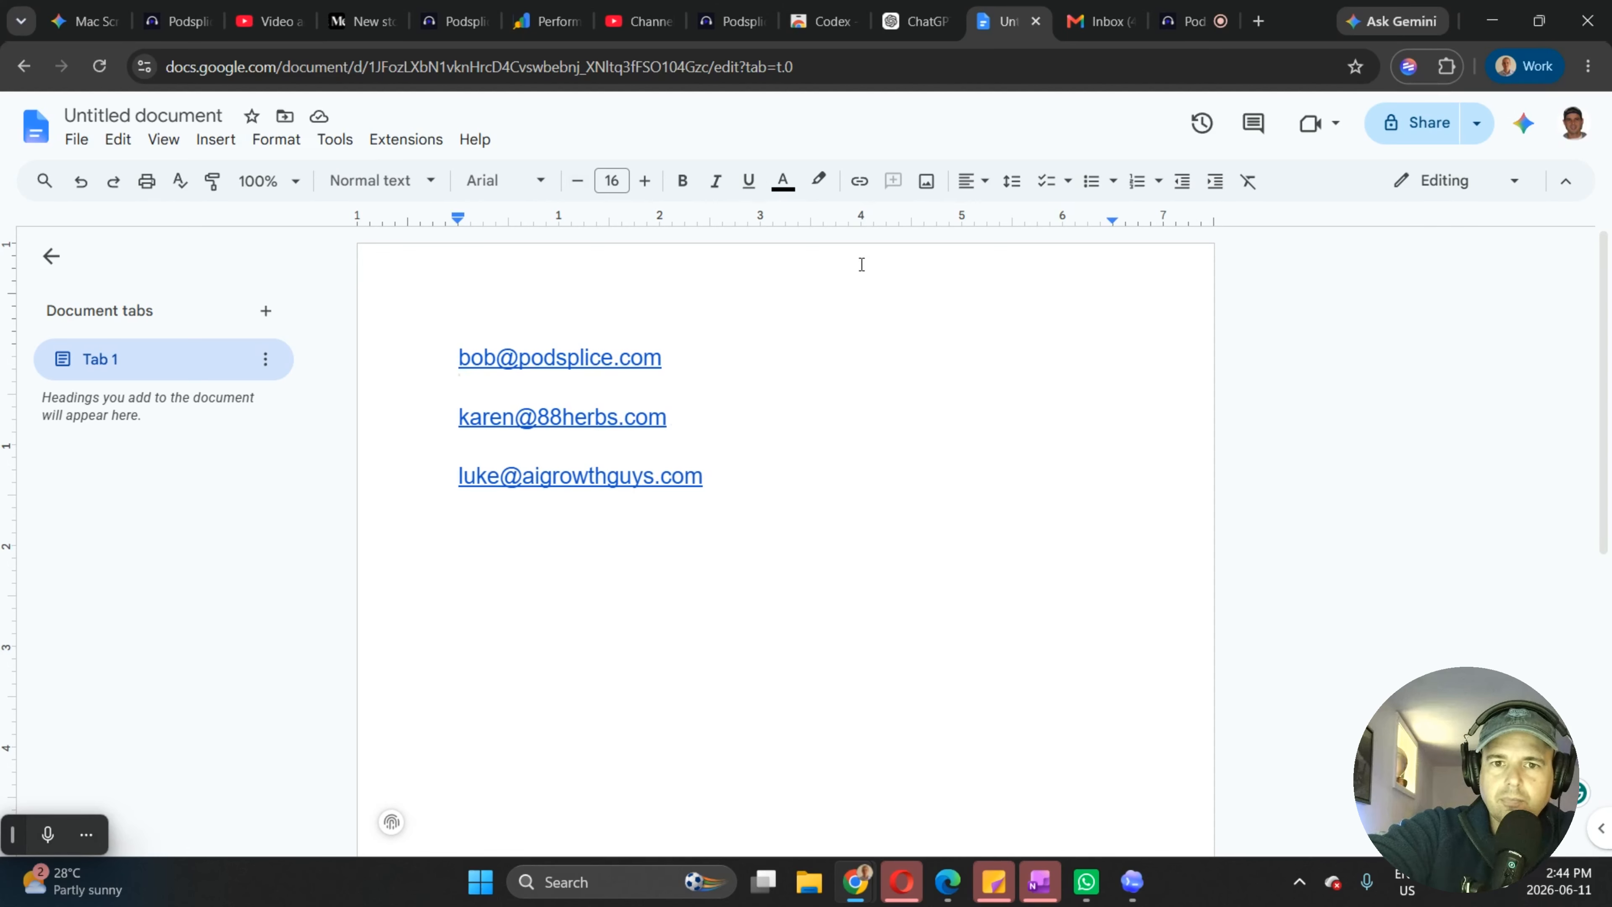
{"action": "left_click", "coordinate": [907, 9]}
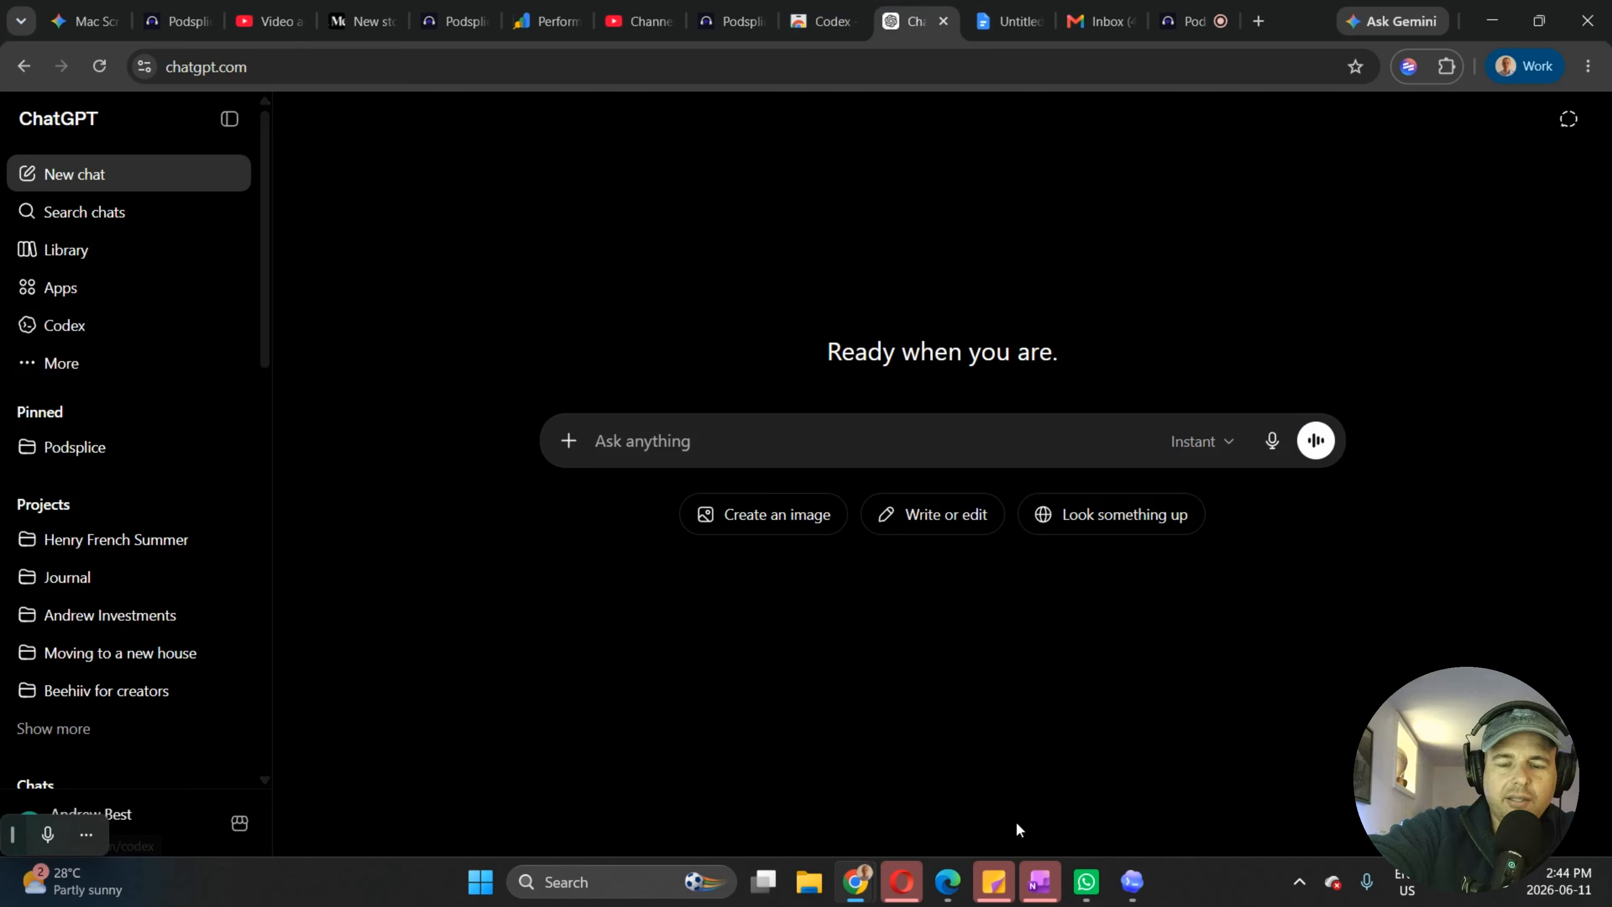
Switch to the Codex desktop app and examine the reasoning and model options available in the "Draft signup follow-up emails" thread.
{"action": "mouse_move", "coordinate": [1133, 880]}
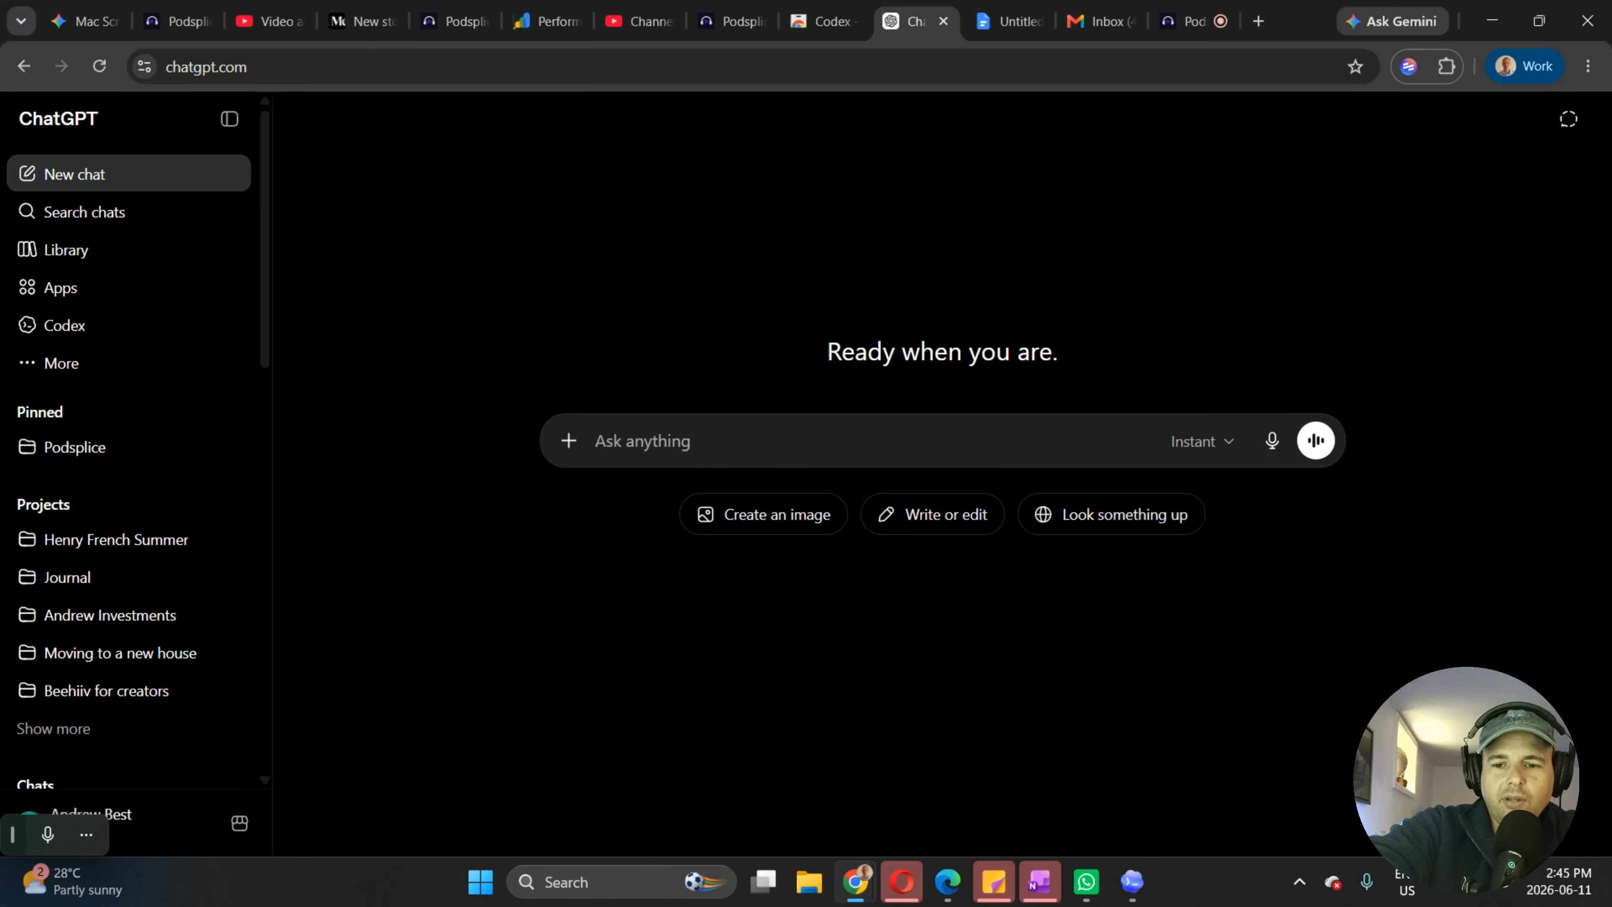
{"action": "left_click", "coordinate": [1133, 881]}
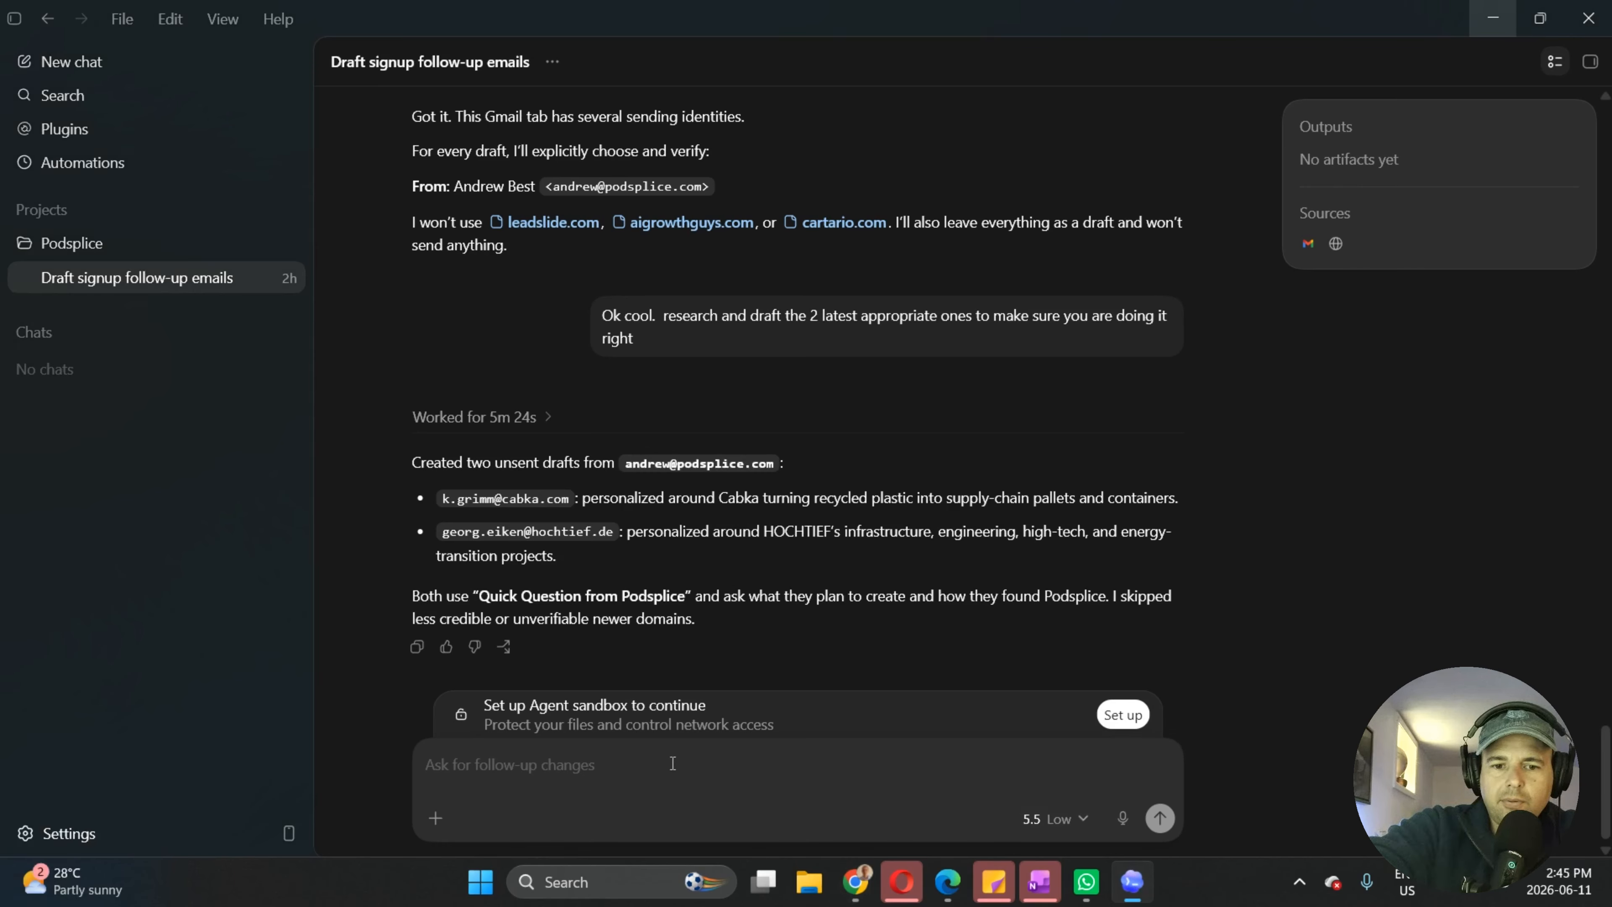
{"action": "left_click", "coordinate": [673, 764]}
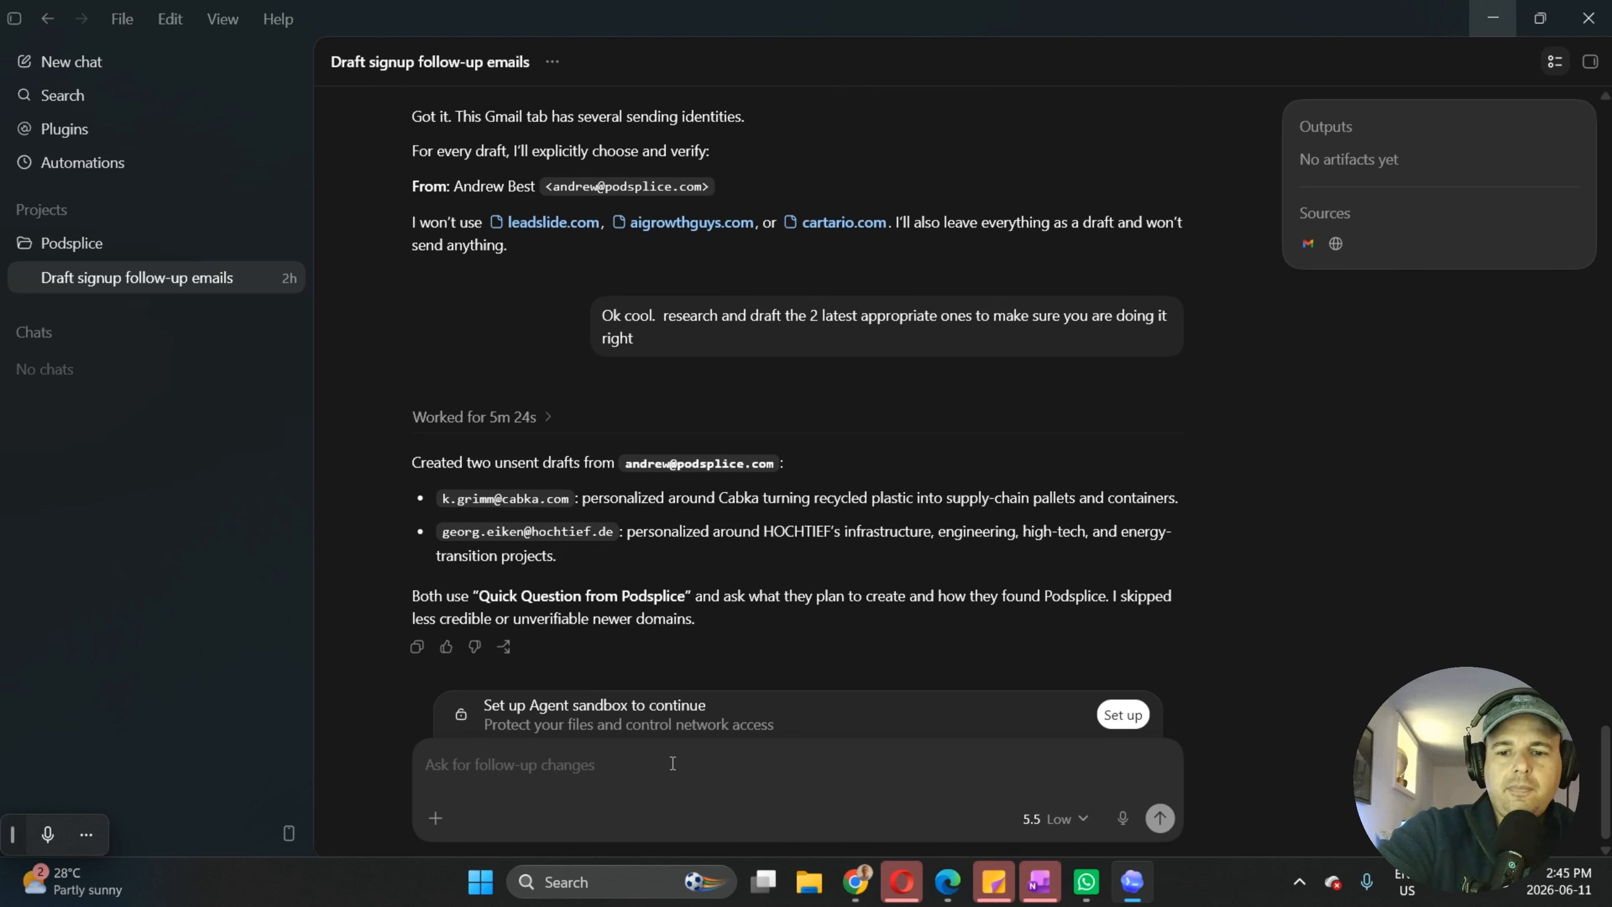
{"action": "left_click", "coordinate": [1086, 812]}
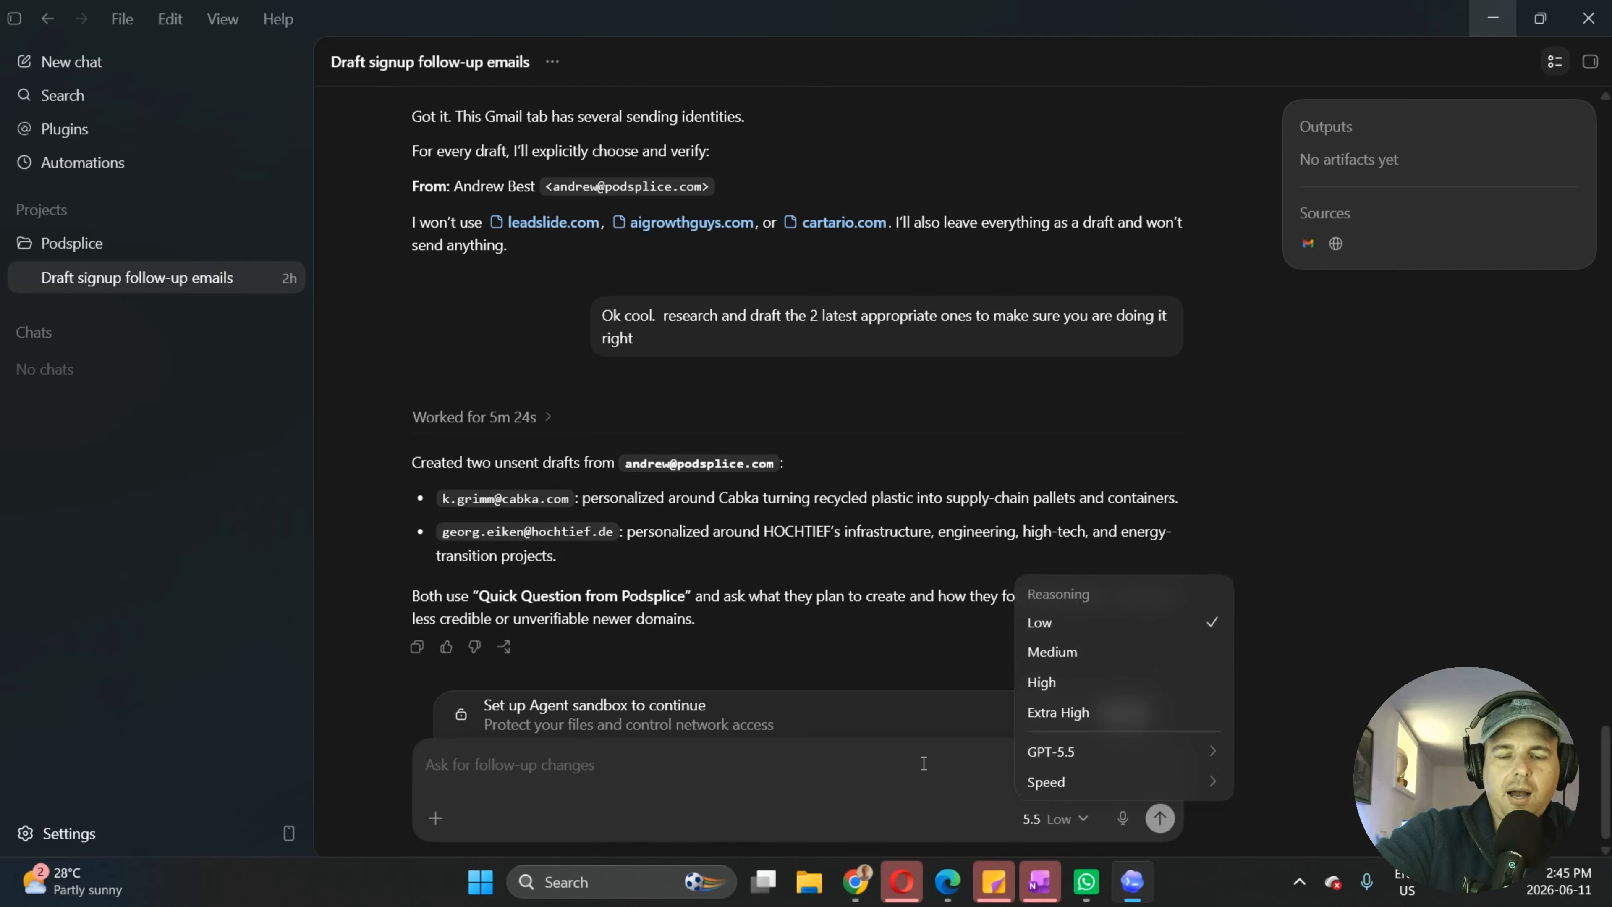
{"action": "left_click", "coordinate": [871, 759]}
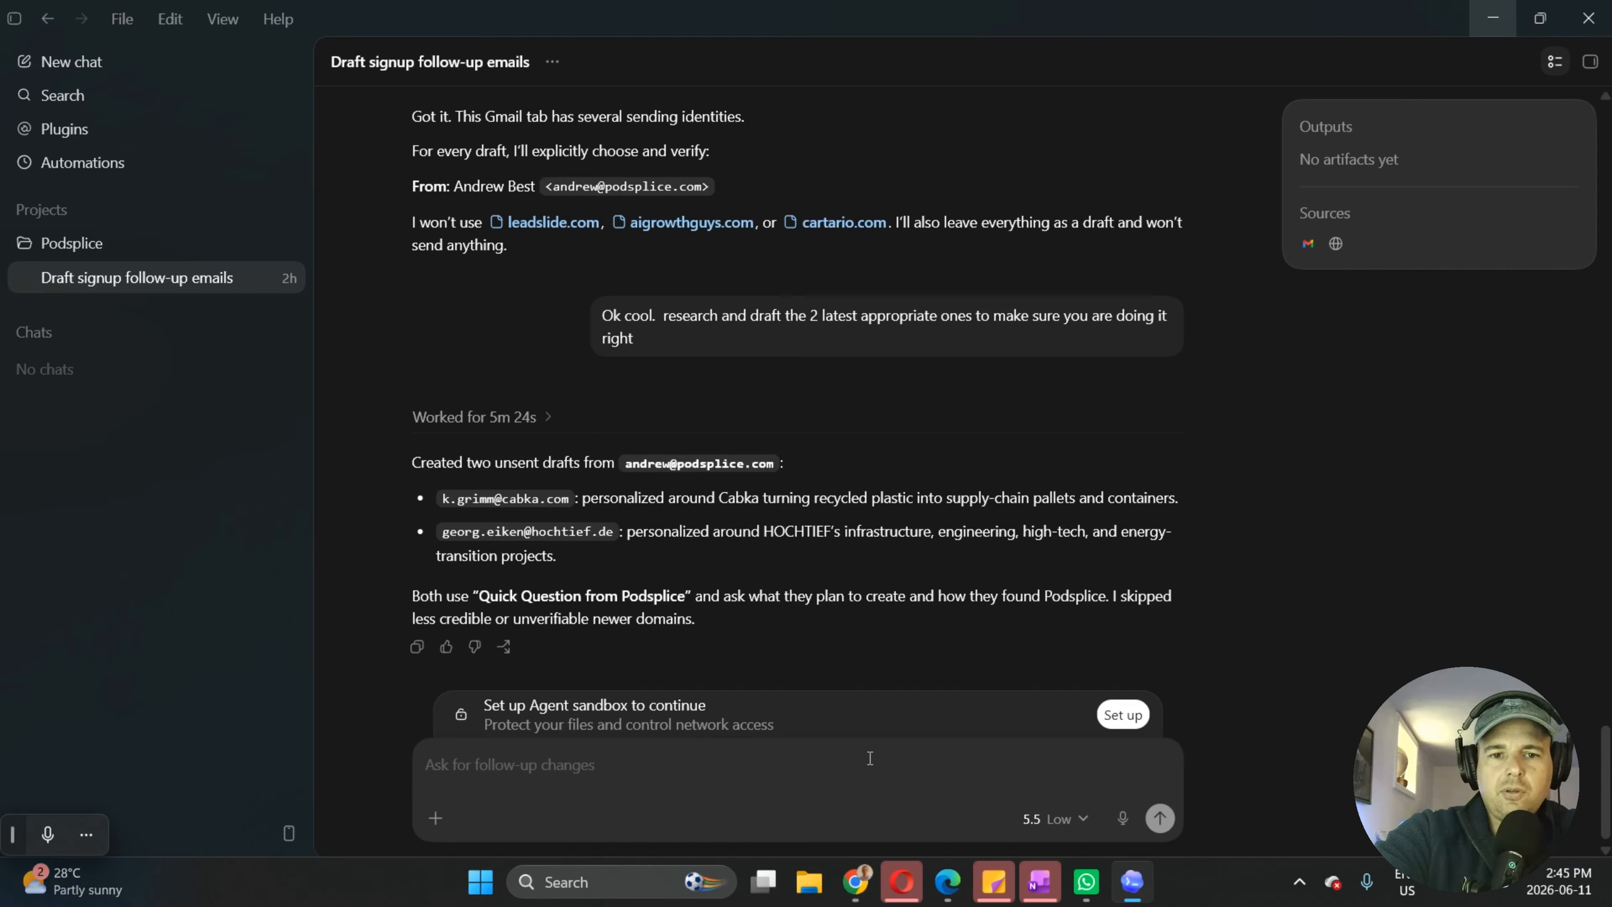
Send the prompt "tell me the emails you see in my google drive tab. there are 3 in there".
{"action": "type", "text": "tell"}
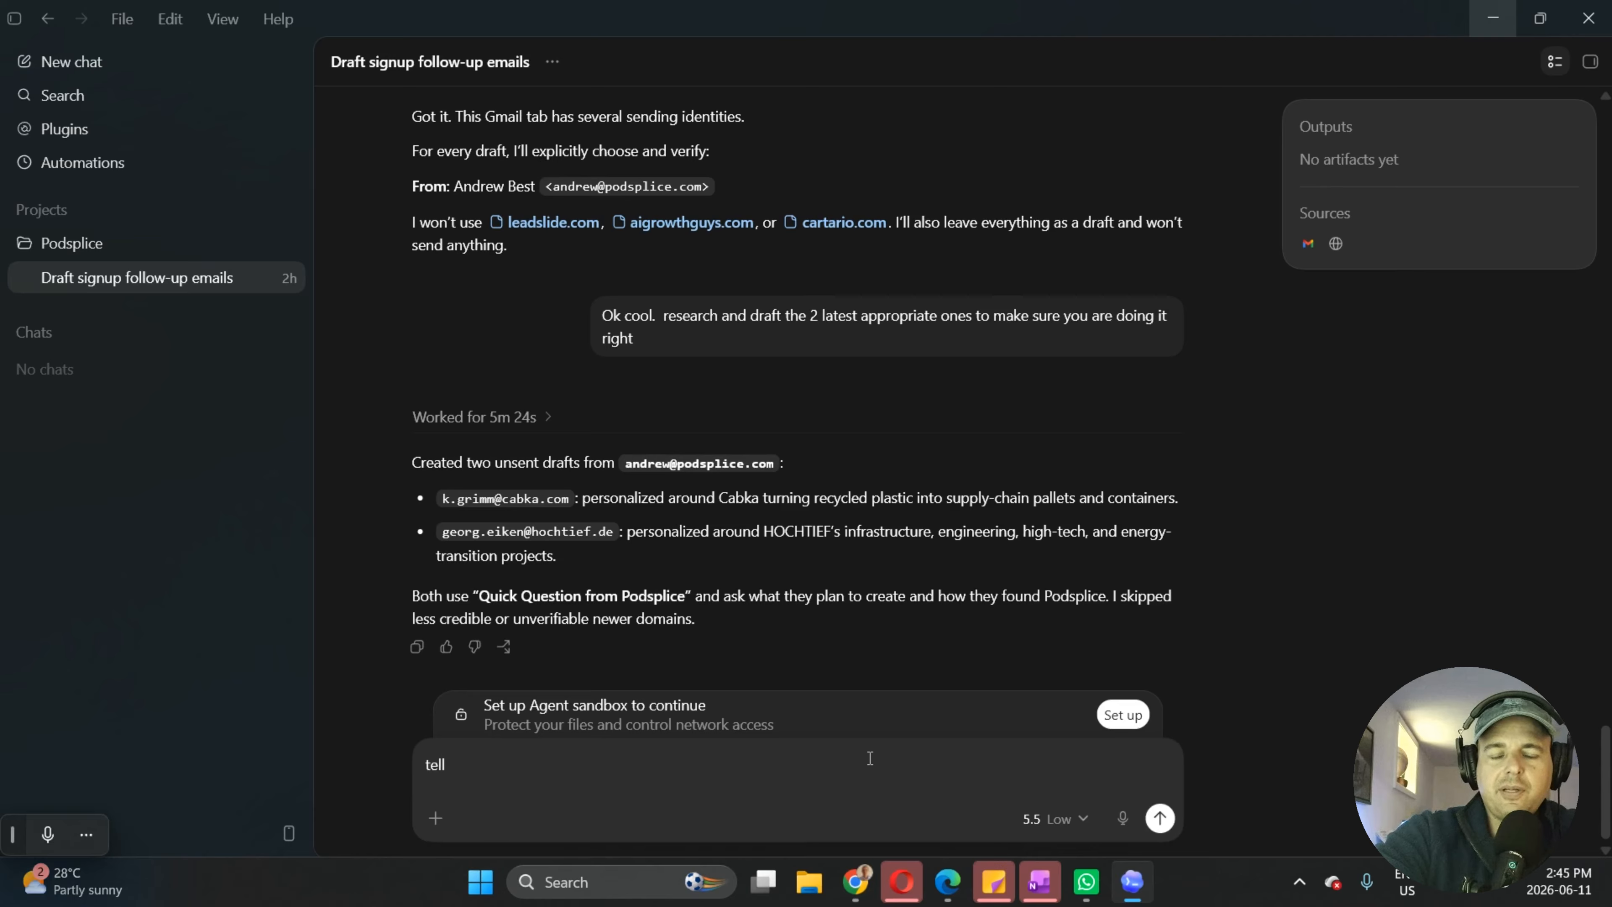
{"action": "type", "text": " me "}
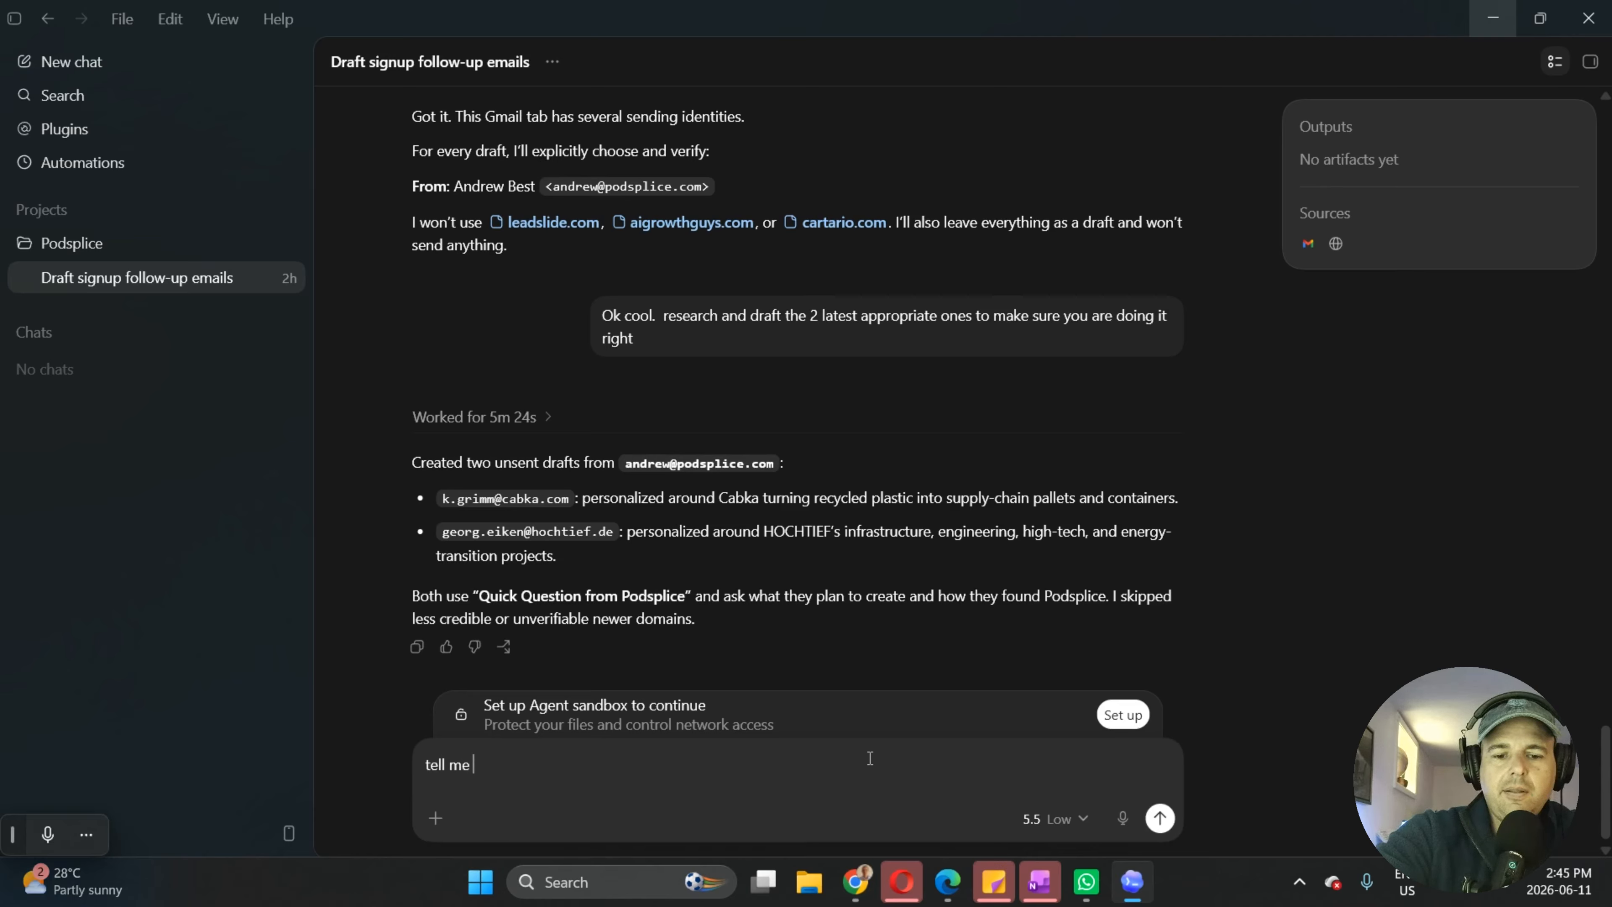
{"action": "type", "text": "the emails"}
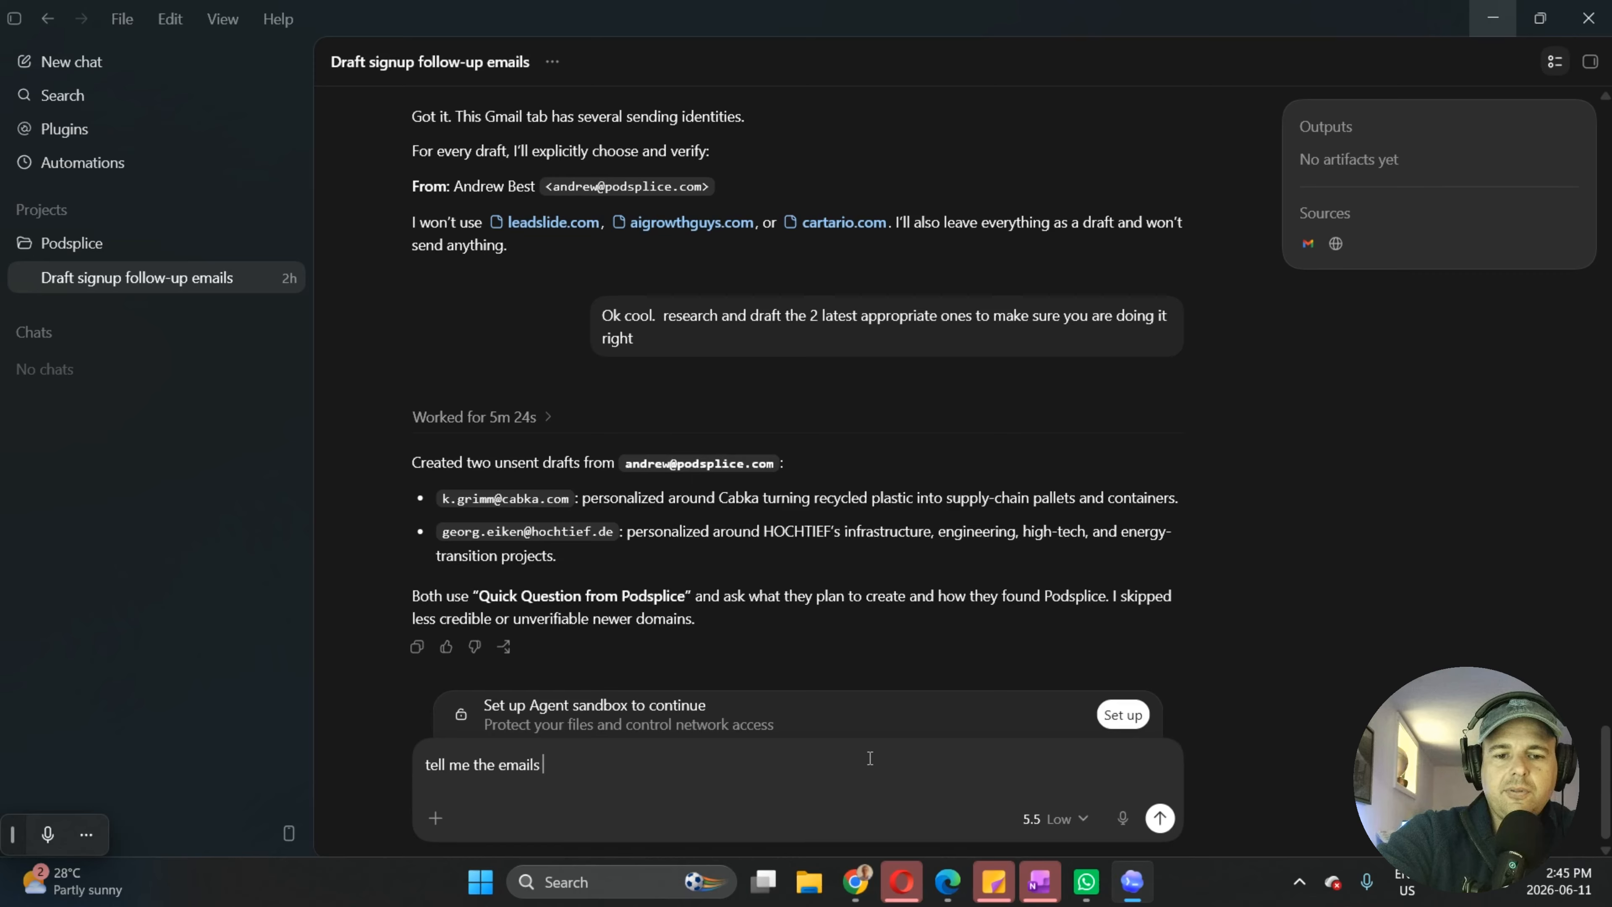
{"action": "type", "text": " you see in my google d"}
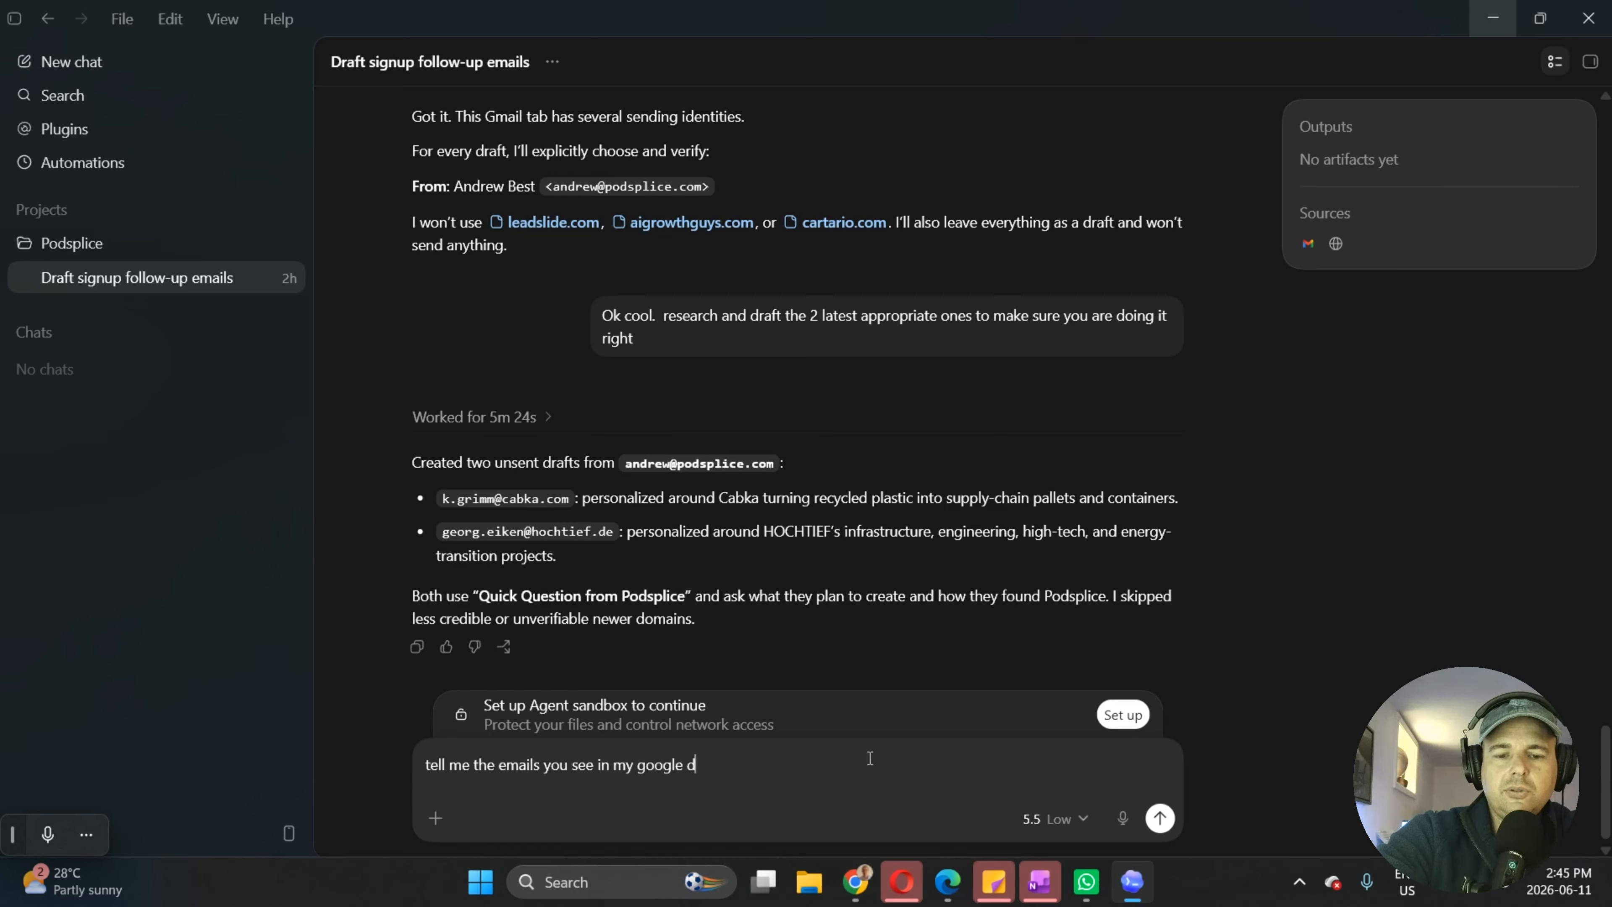
{"action": "type", "text": "rive ta"}
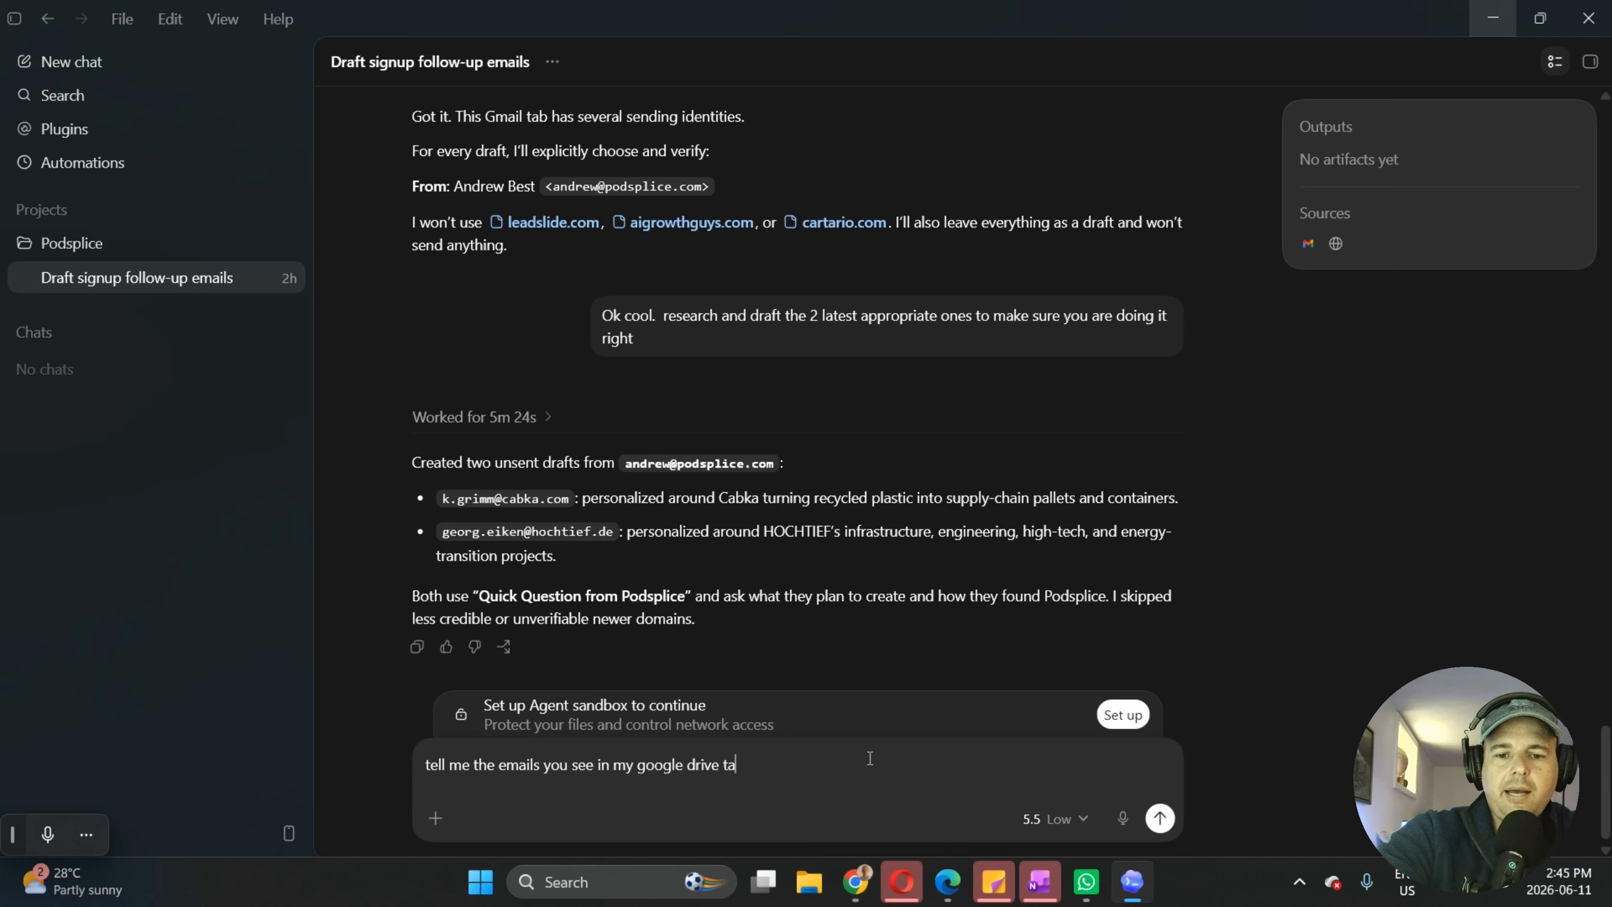
{"action": "type", "text": "b.  ther"}
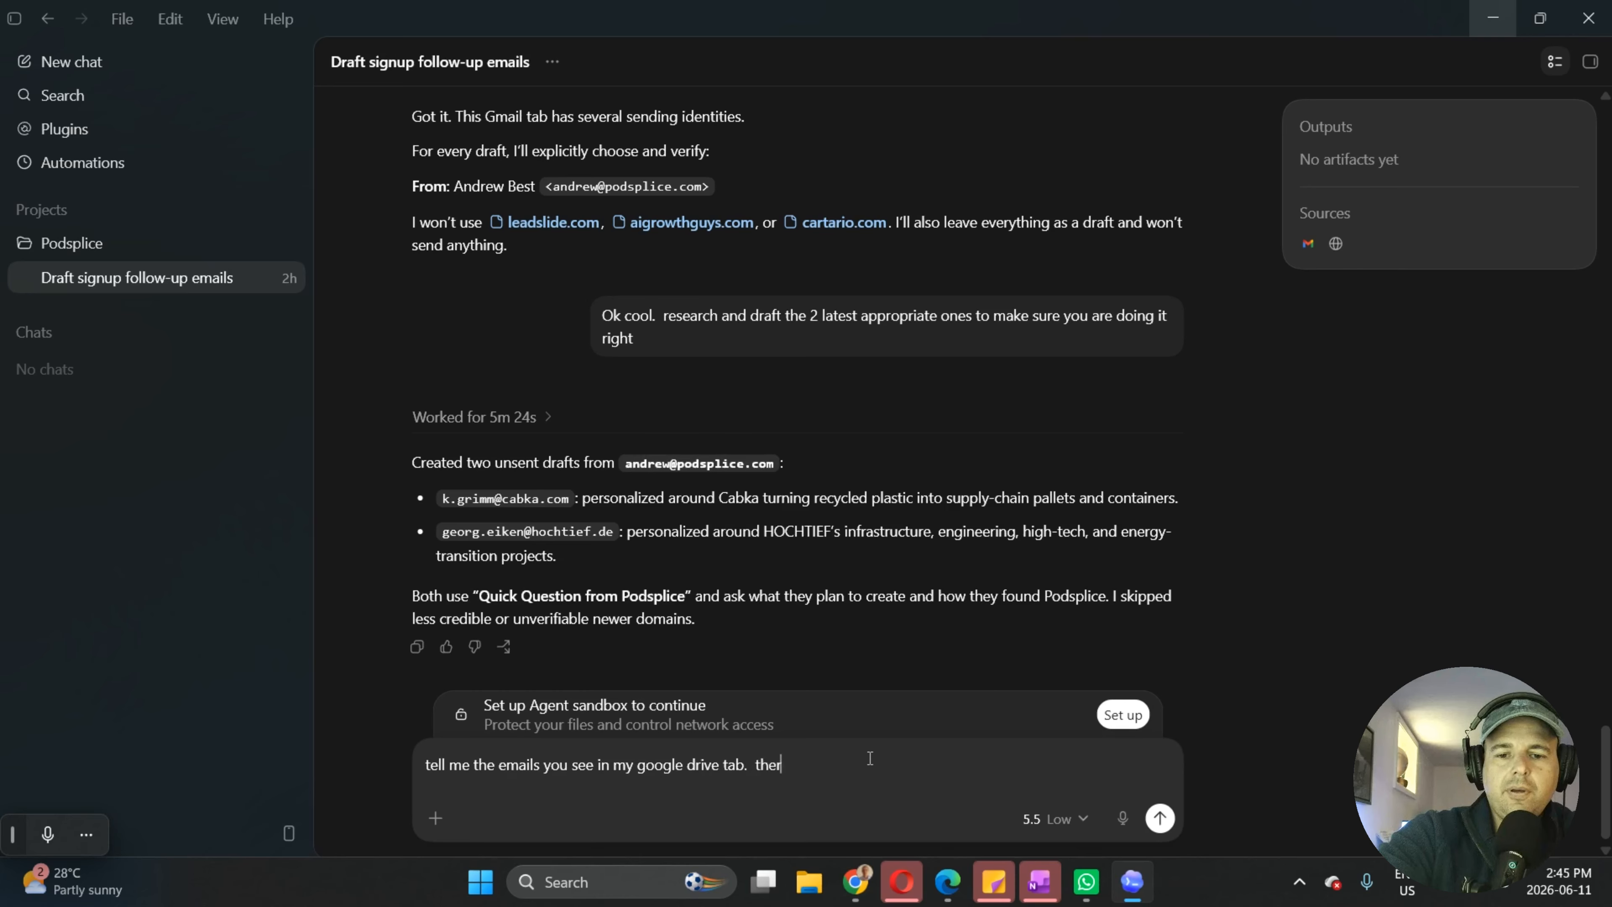
{"action": "type", "text": "e are 3 in there"}
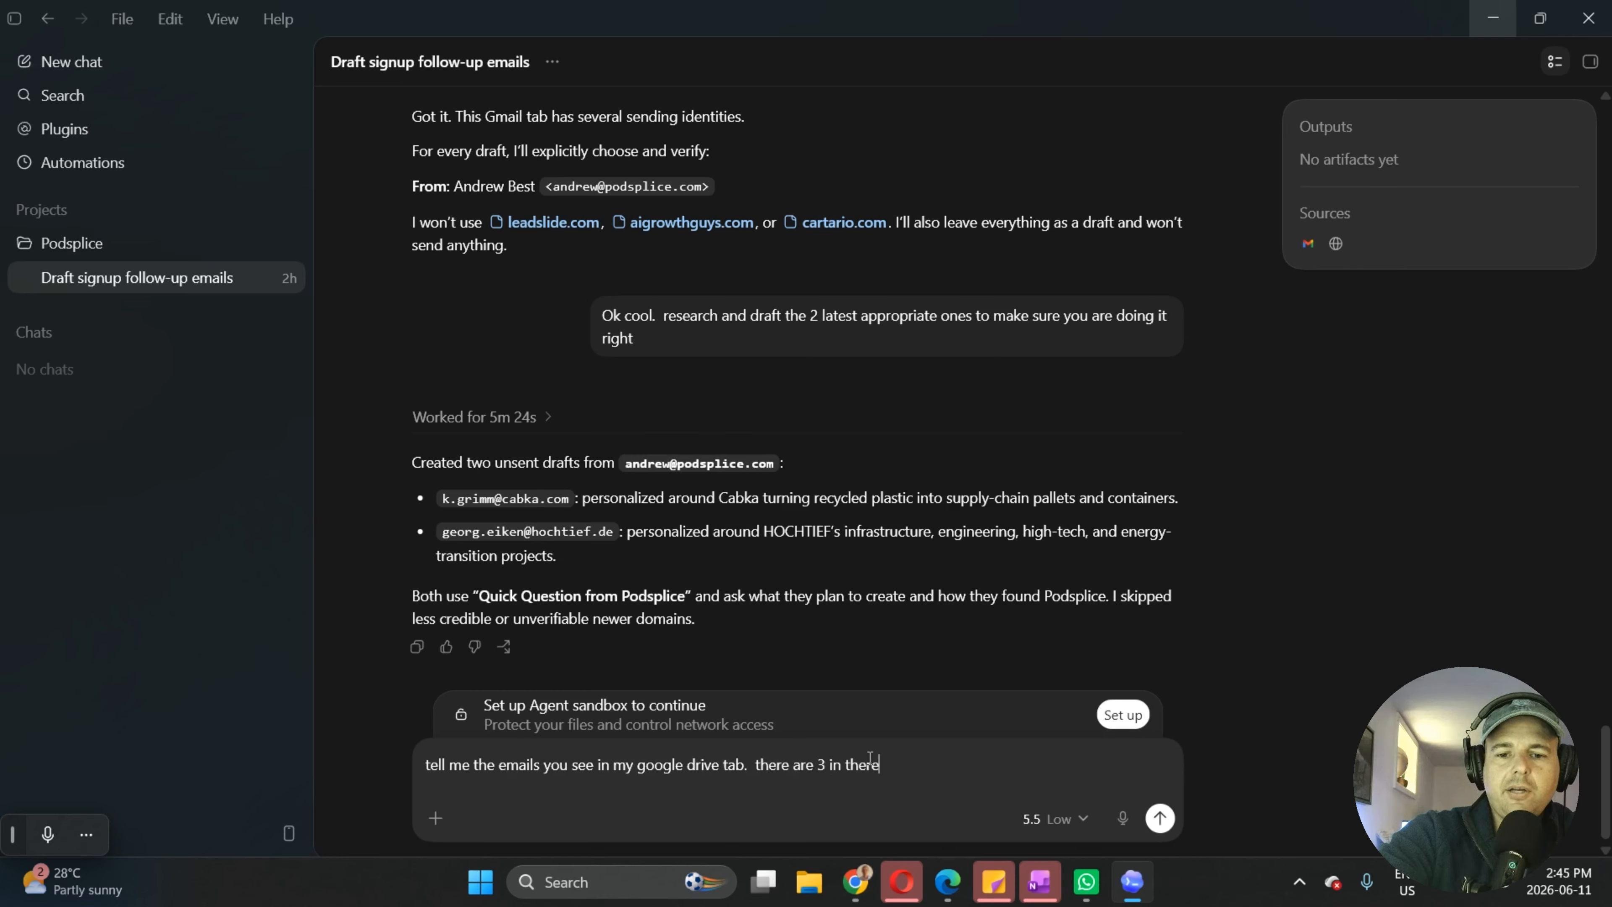
{"action": "key", "text": "Return"}
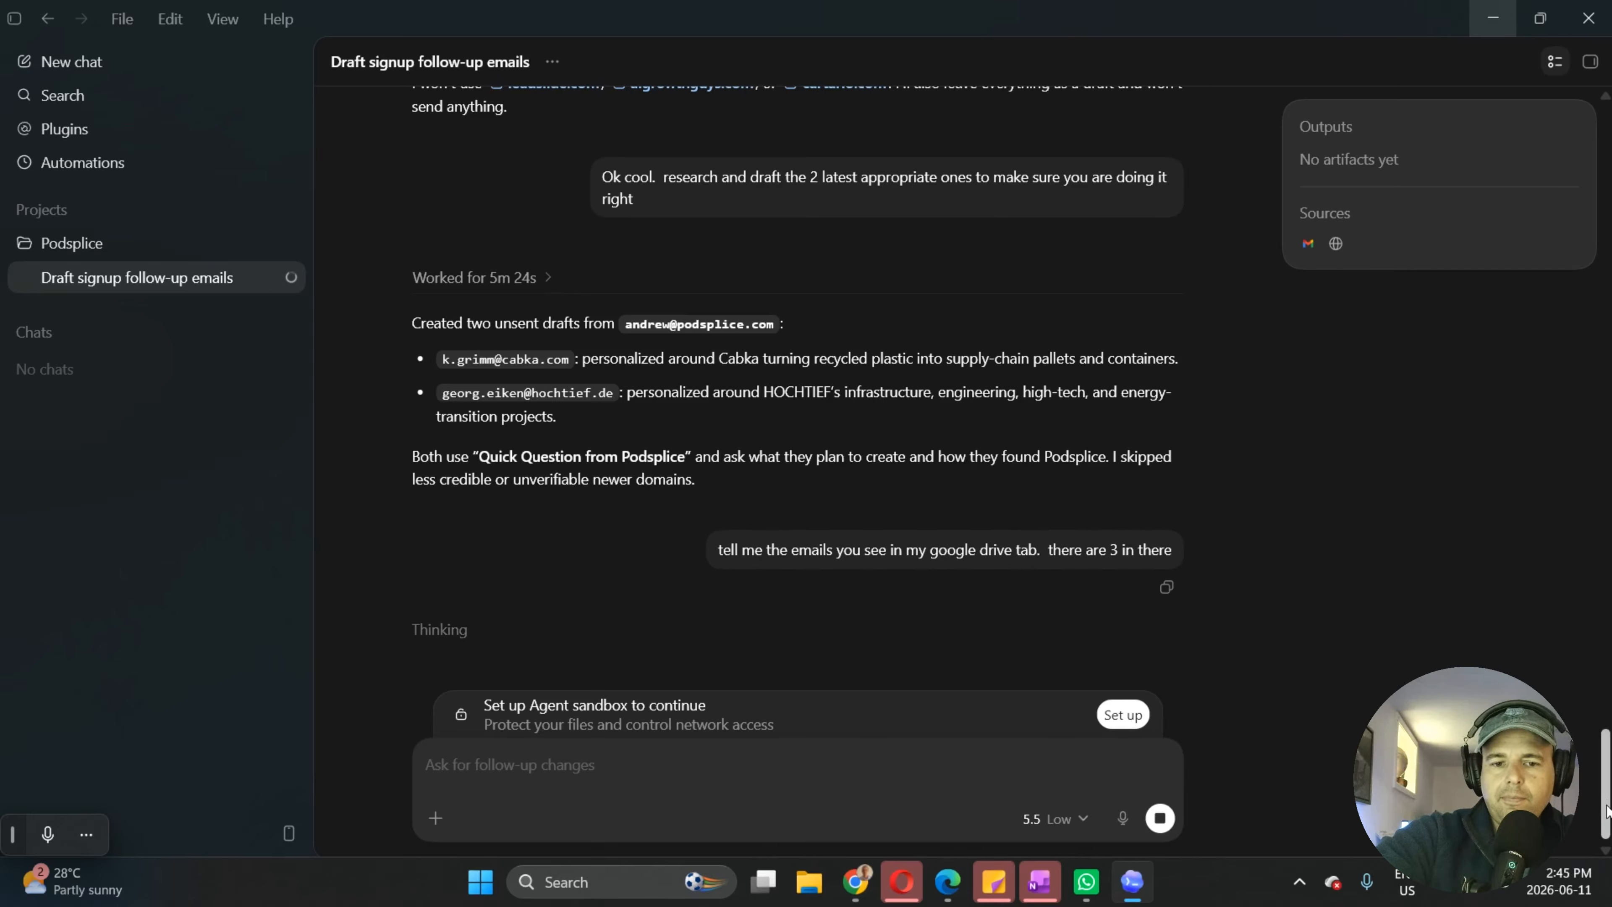
Check the source addresses in the browser's Google Docs document, and return to the Codex thread to read the agent's reply.
{"action": "mouse_move", "coordinate": [1607, 812]}
{"action": "left_mouse_down"}
{"action": "mouse_move", "coordinate": [1608, 686]}
{"action": "mouse_move", "coordinate": [1608, 812]}
{"action": "left_mouse_up"}
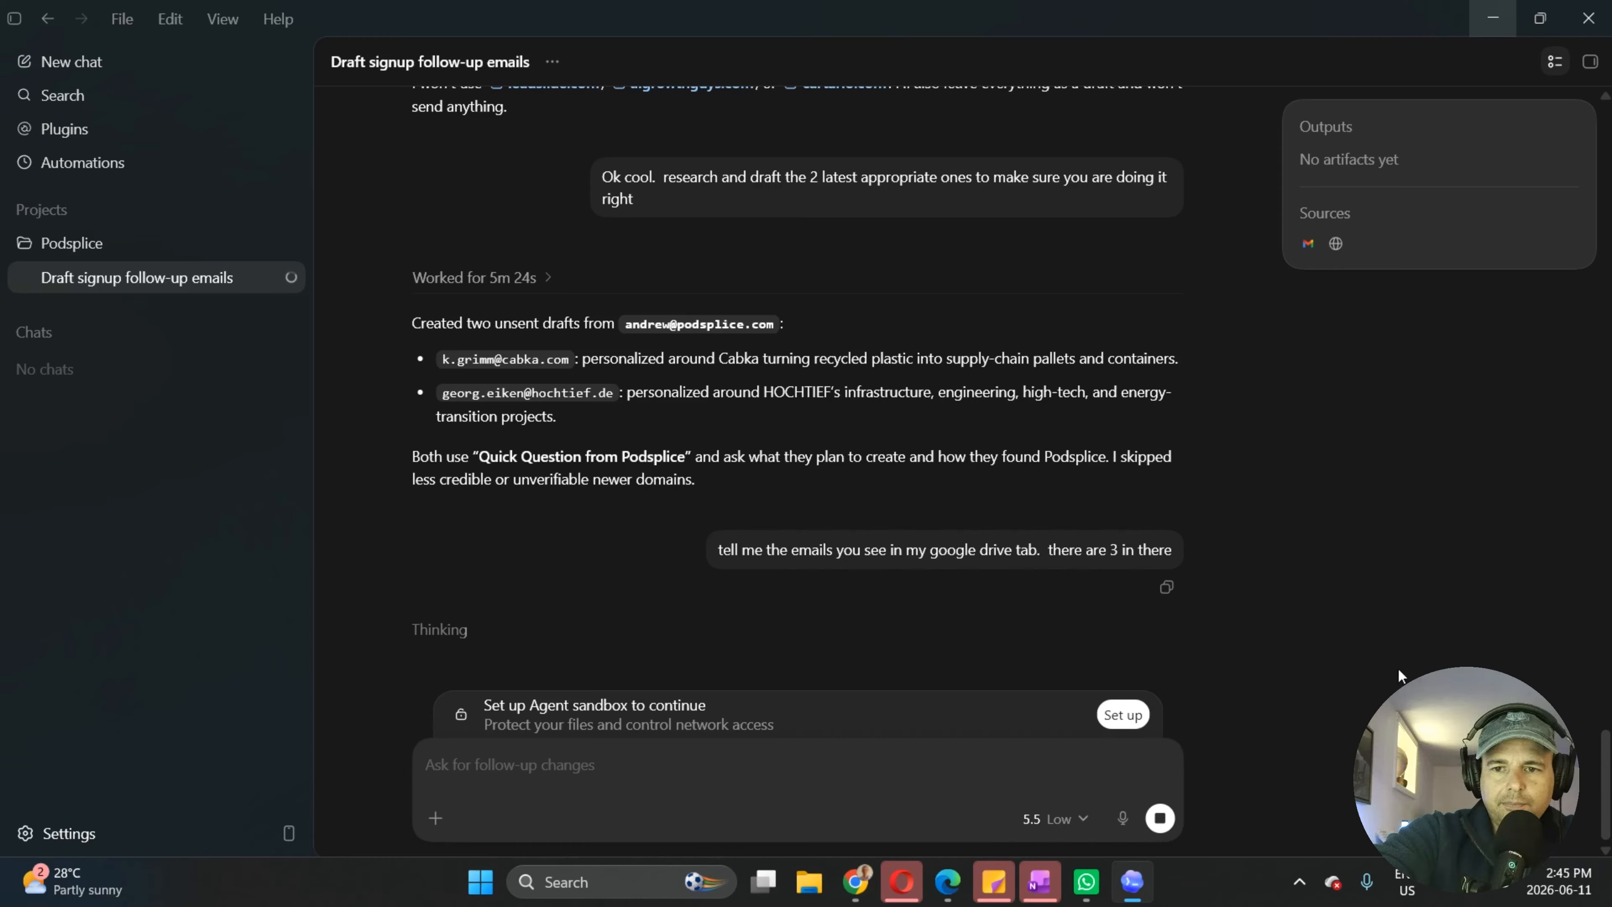
{"action": "left_click", "coordinate": [1493, 9]}
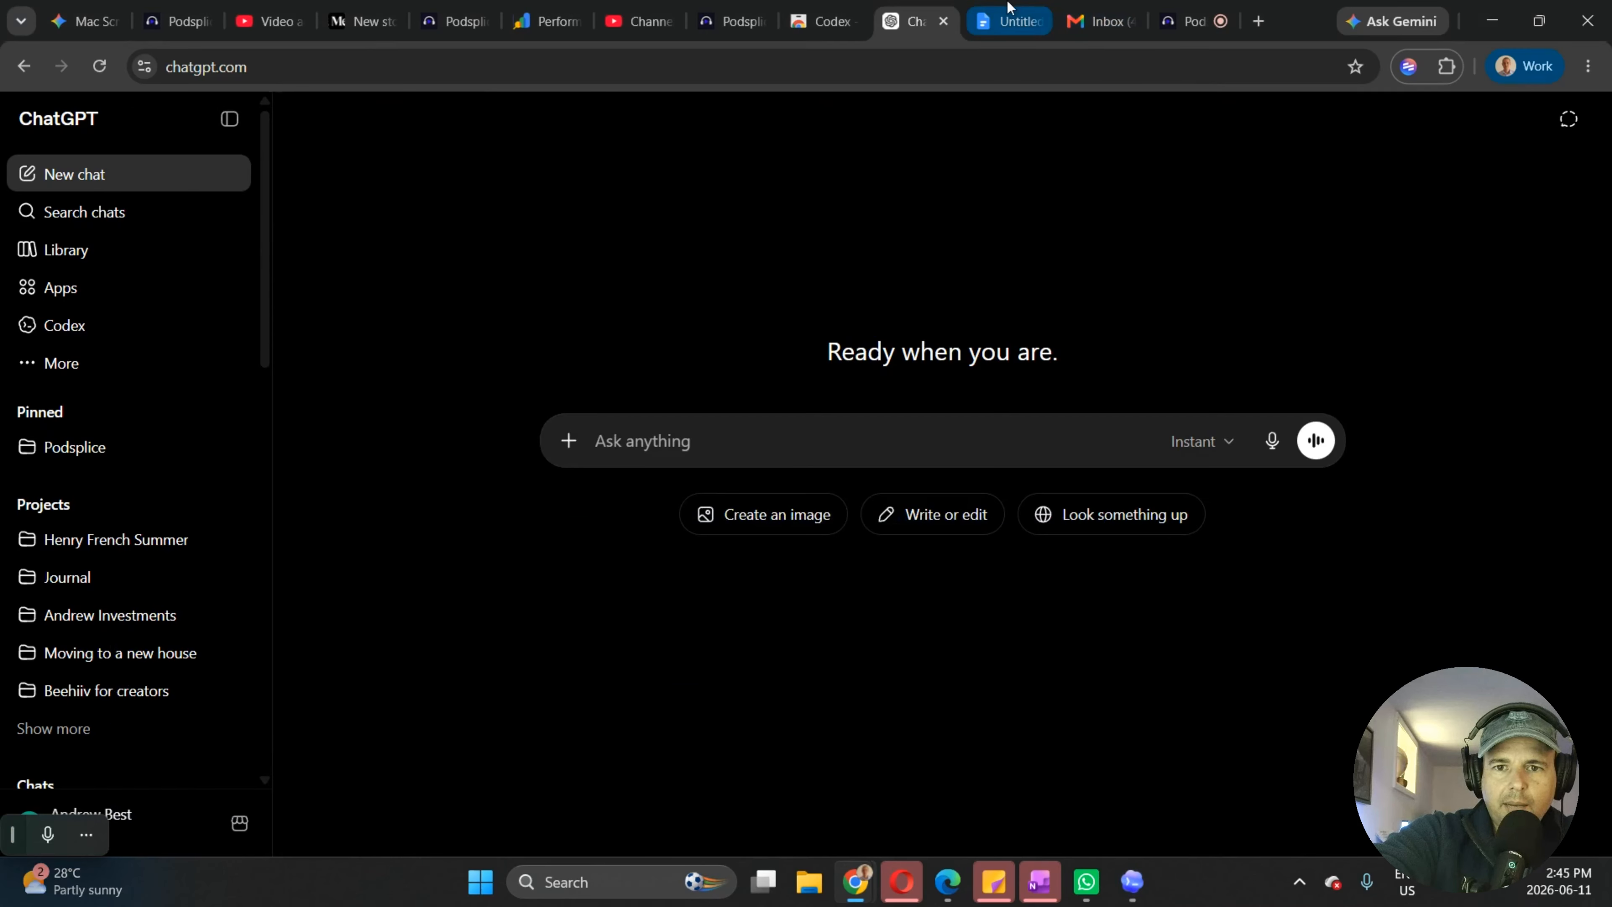
{"action": "left_click", "coordinate": [1003, 21]}
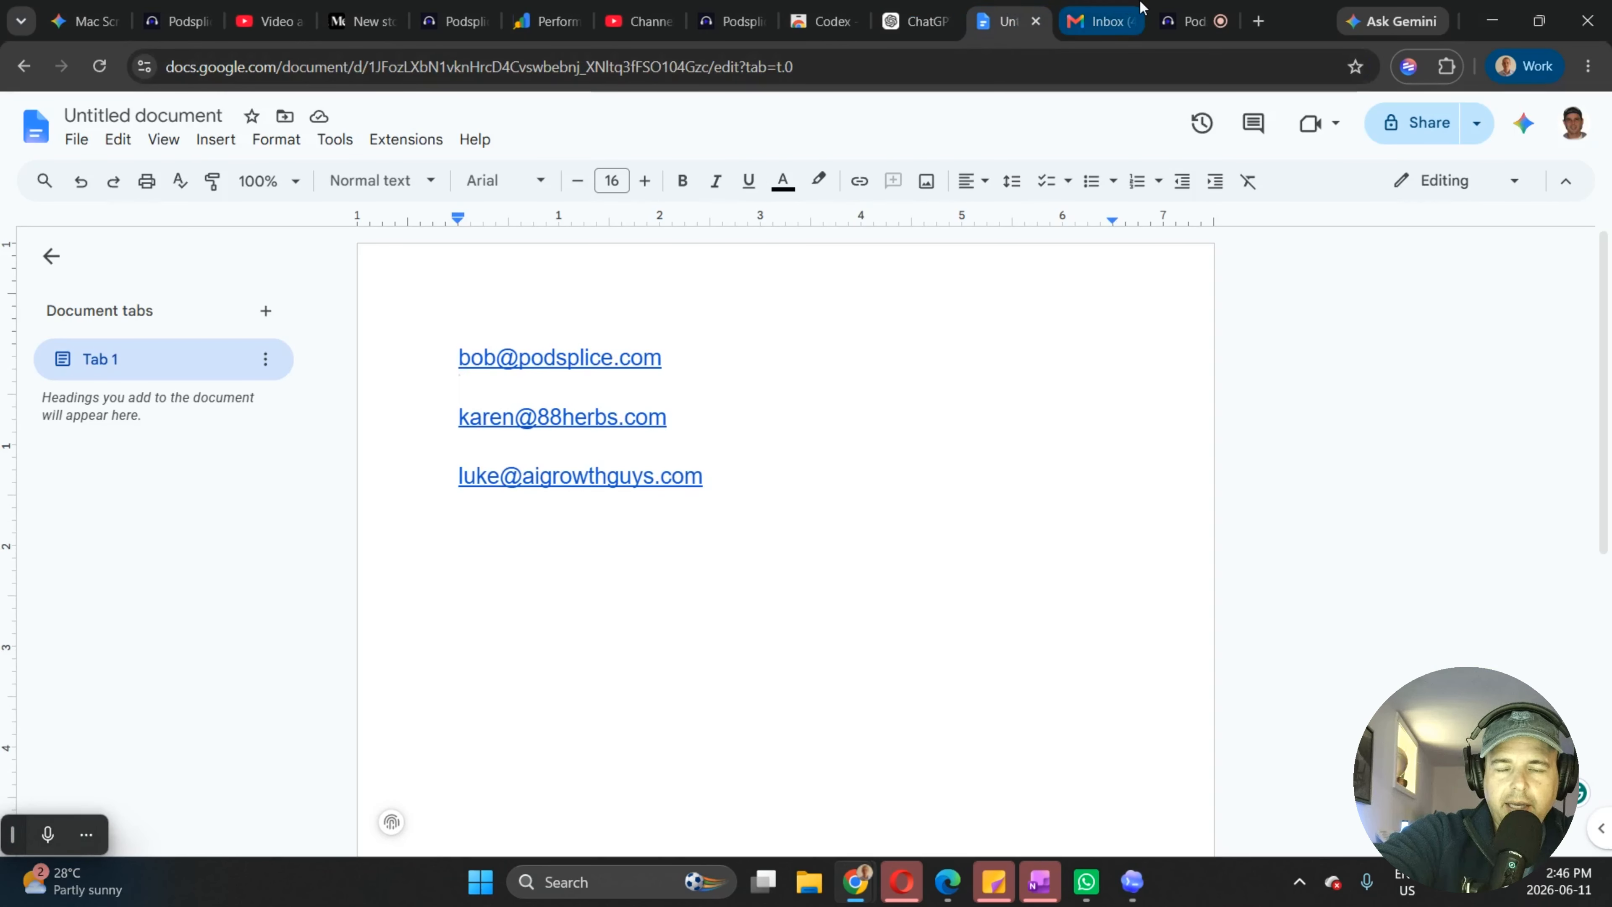
{"action": "left_click", "coordinate": [1132, 881]}
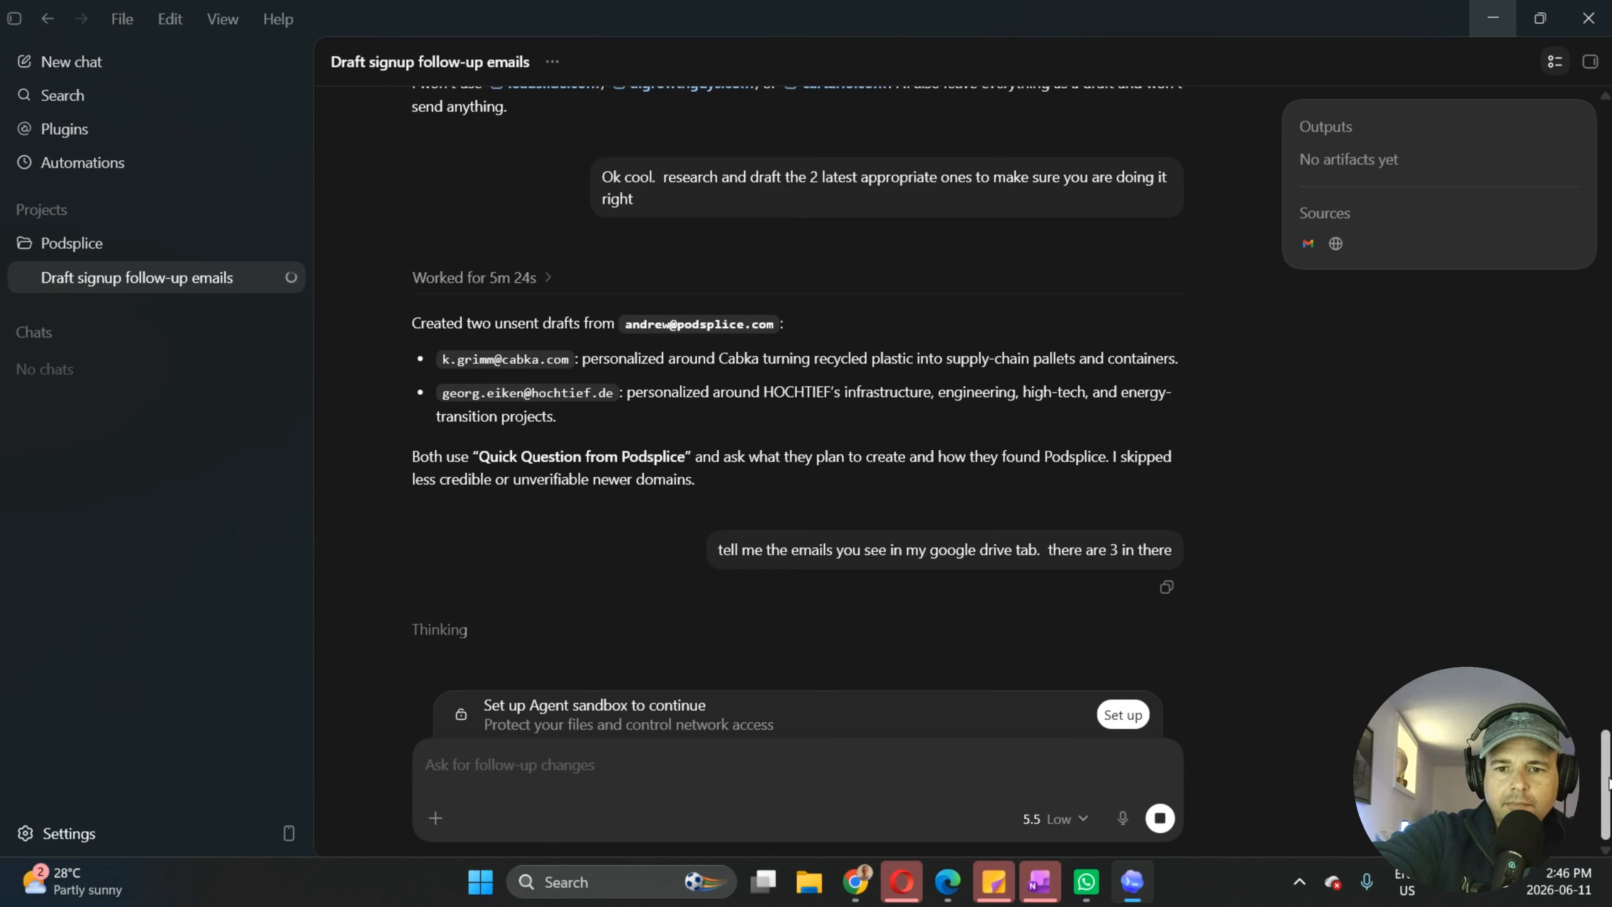
{"action": "mouse_move", "coordinate": [1604, 770]}
{"action": "left_mouse_down"}
{"action": "mouse_move", "coordinate": [1604, 713]}
{"action": "mouse_move", "coordinate": [1605, 788]}
{"action": "left_mouse_up"}
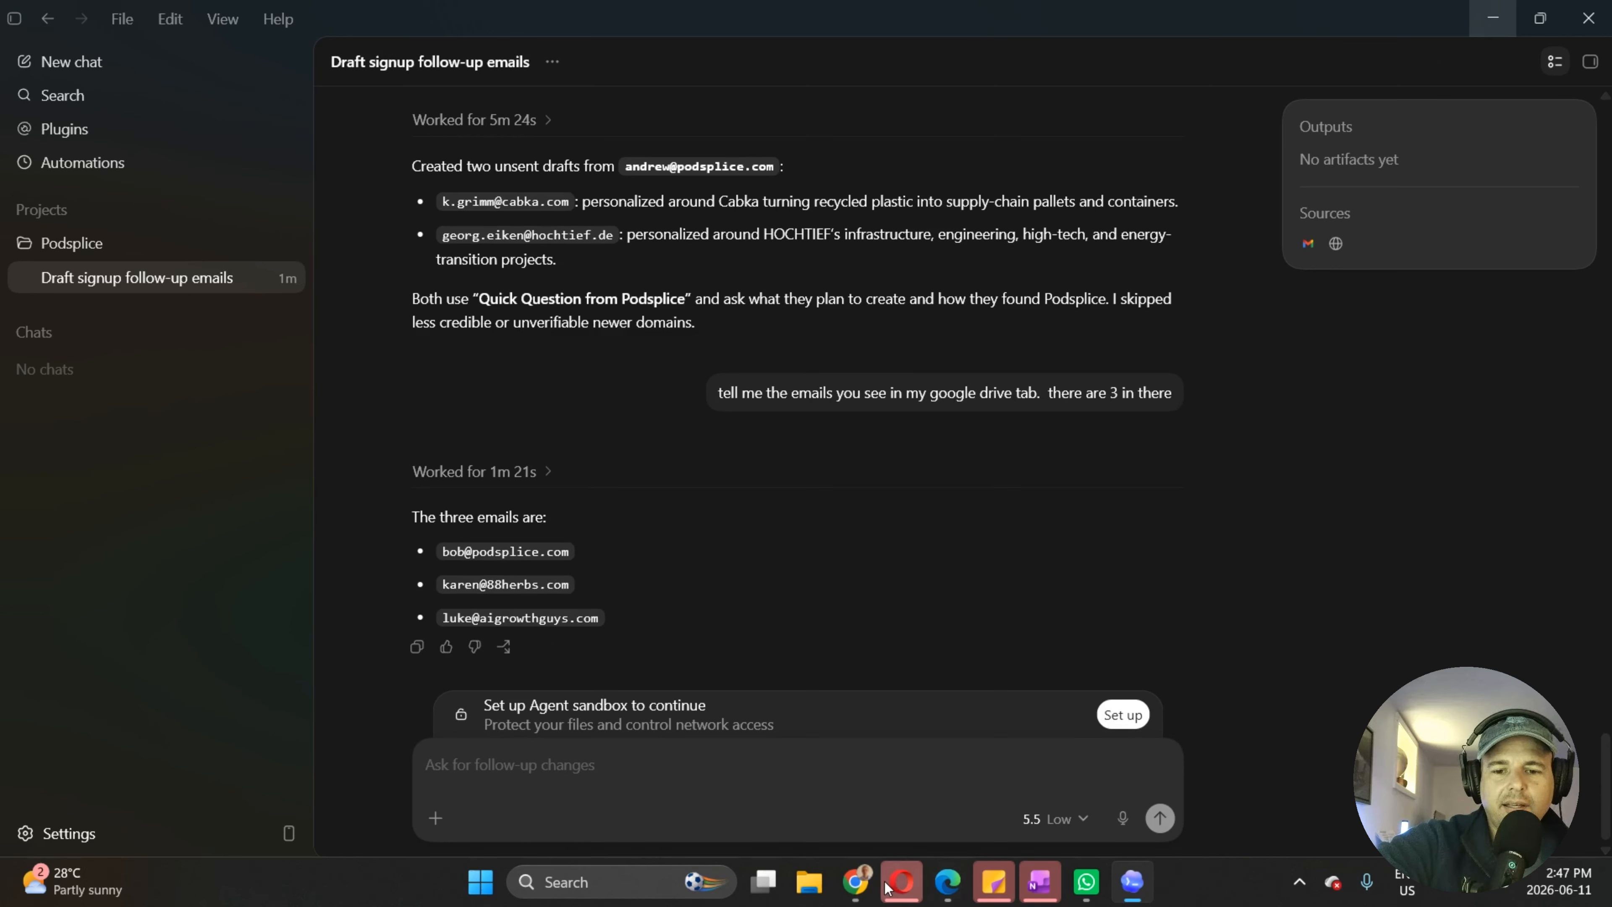
Begin a new follow-up message in the same thread with "now, ".
{"action": "mouse_move", "coordinate": [858, 877]}
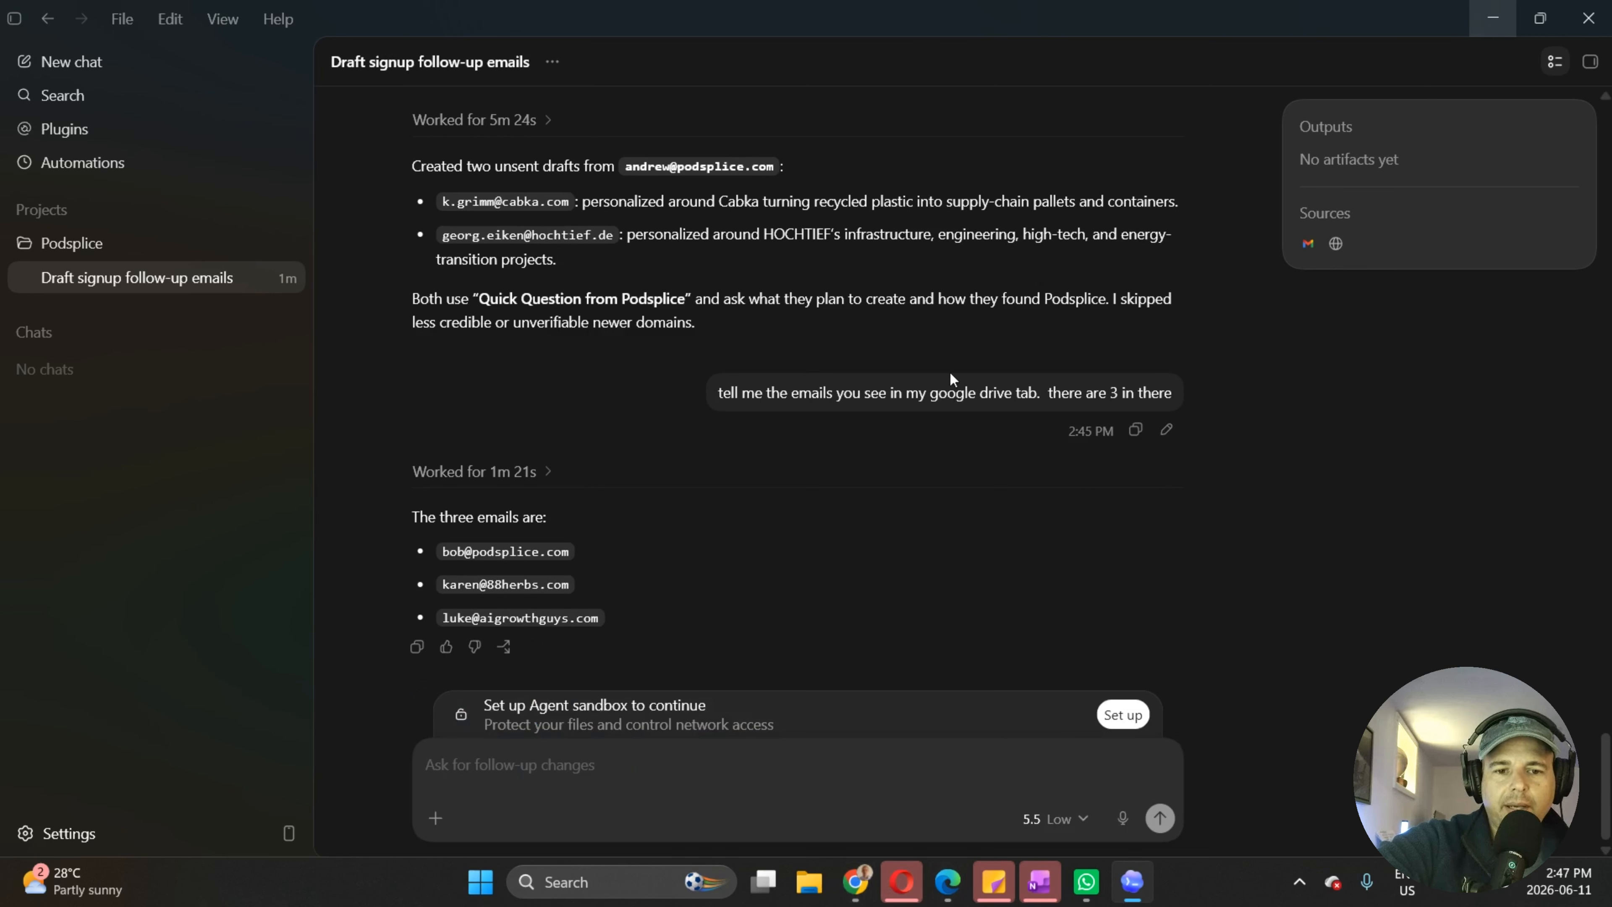
{"action": "left_click", "coordinate": [707, 784]}
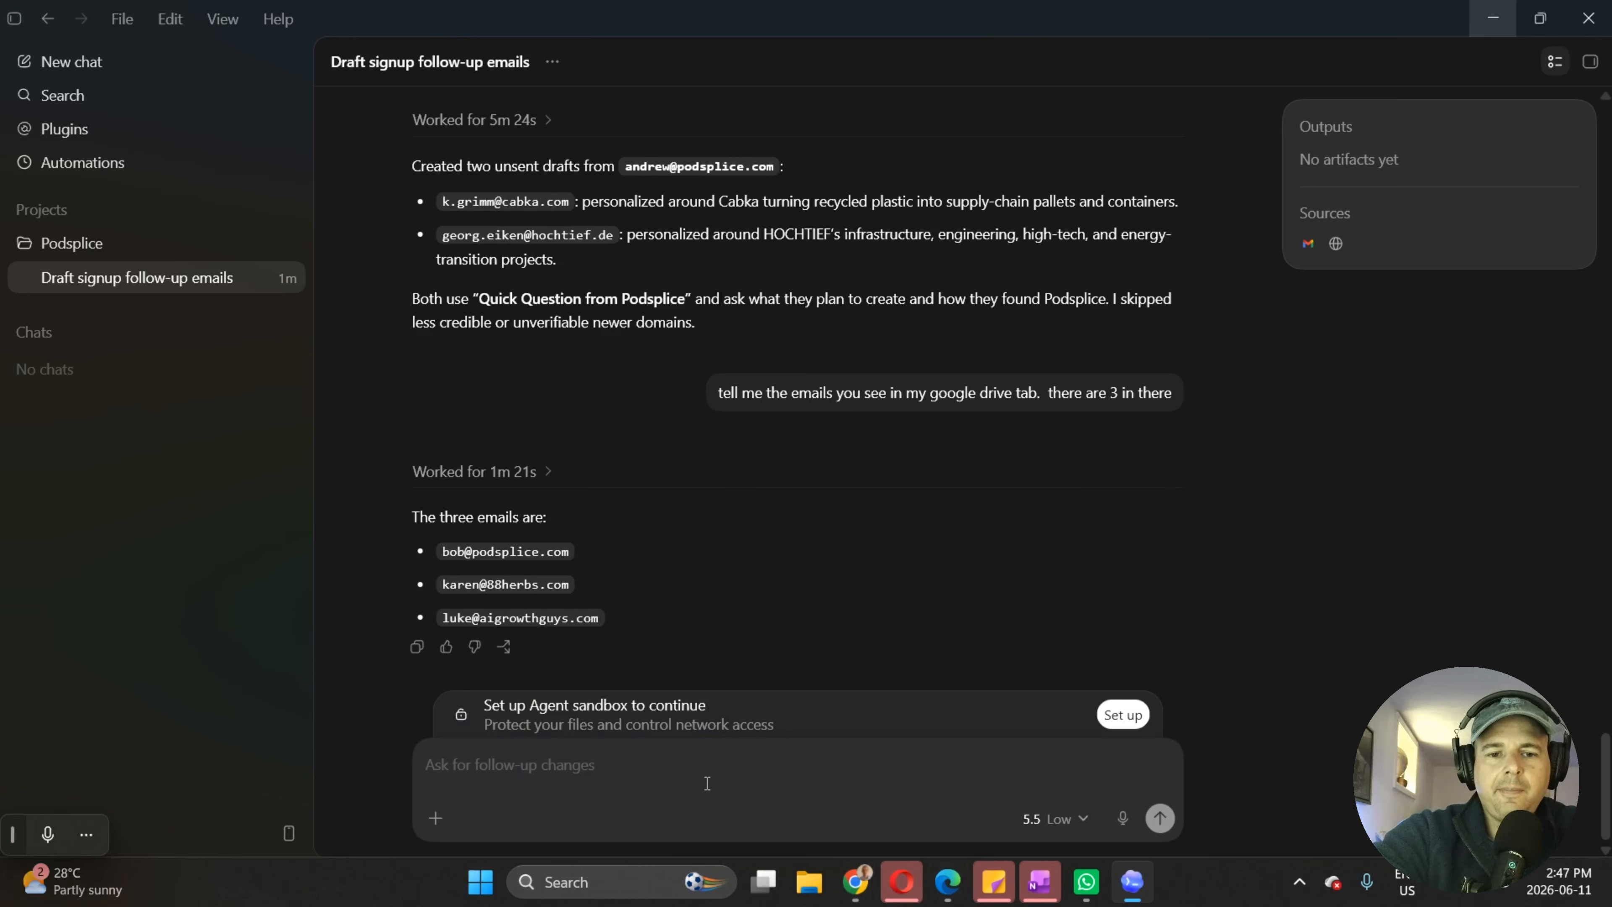
{"action": "type", "text": "now, "}
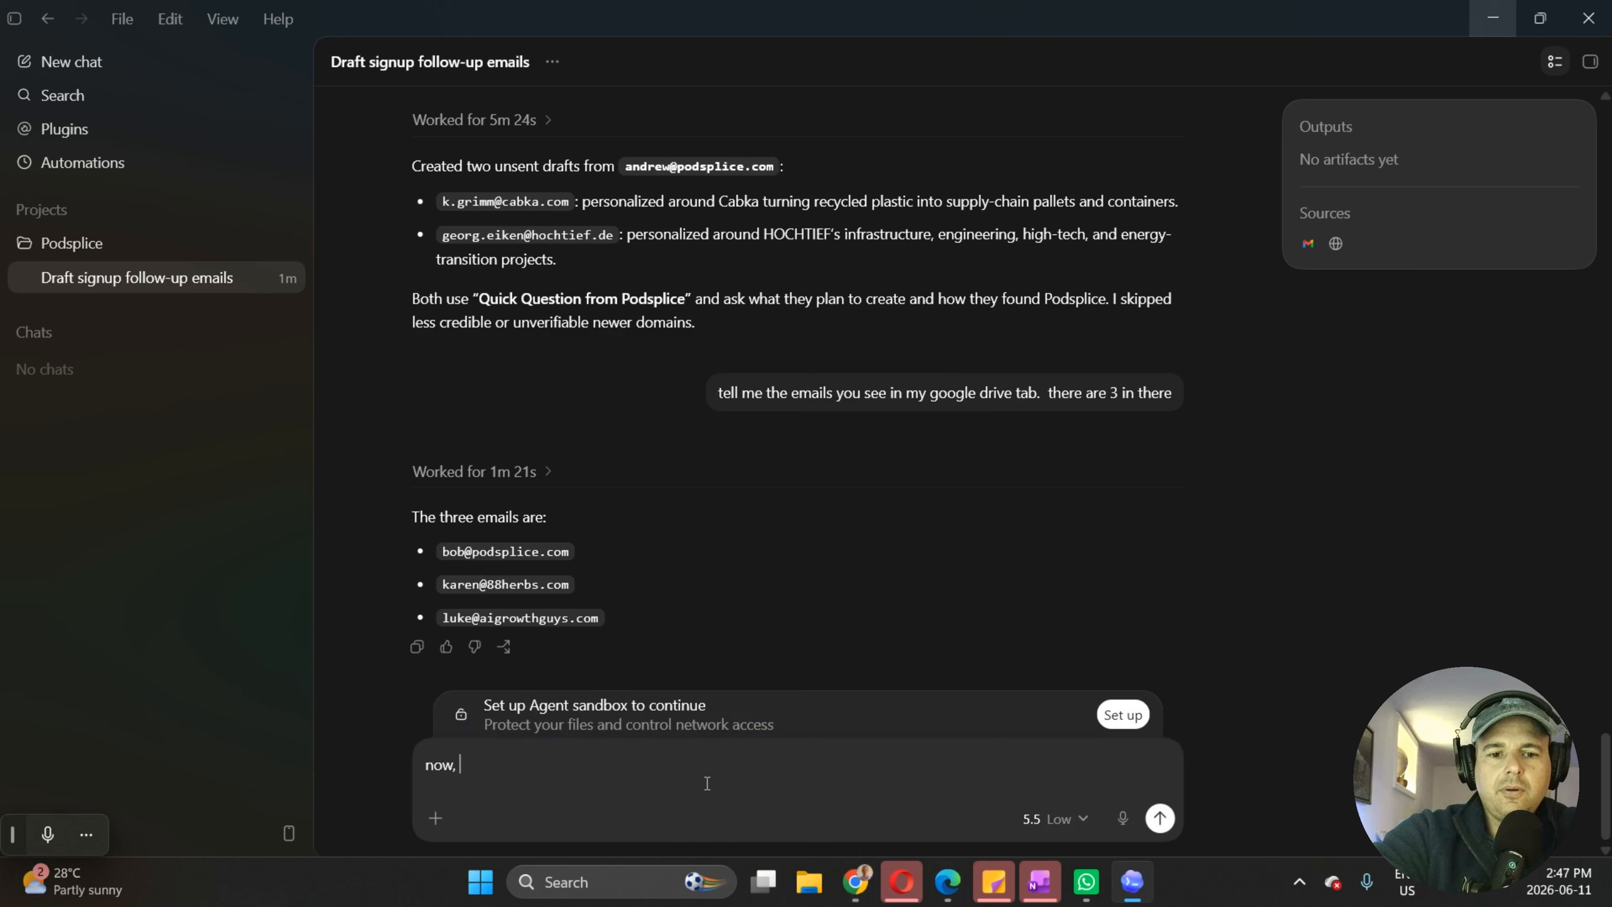
{"action": "type", "text": "research t"}
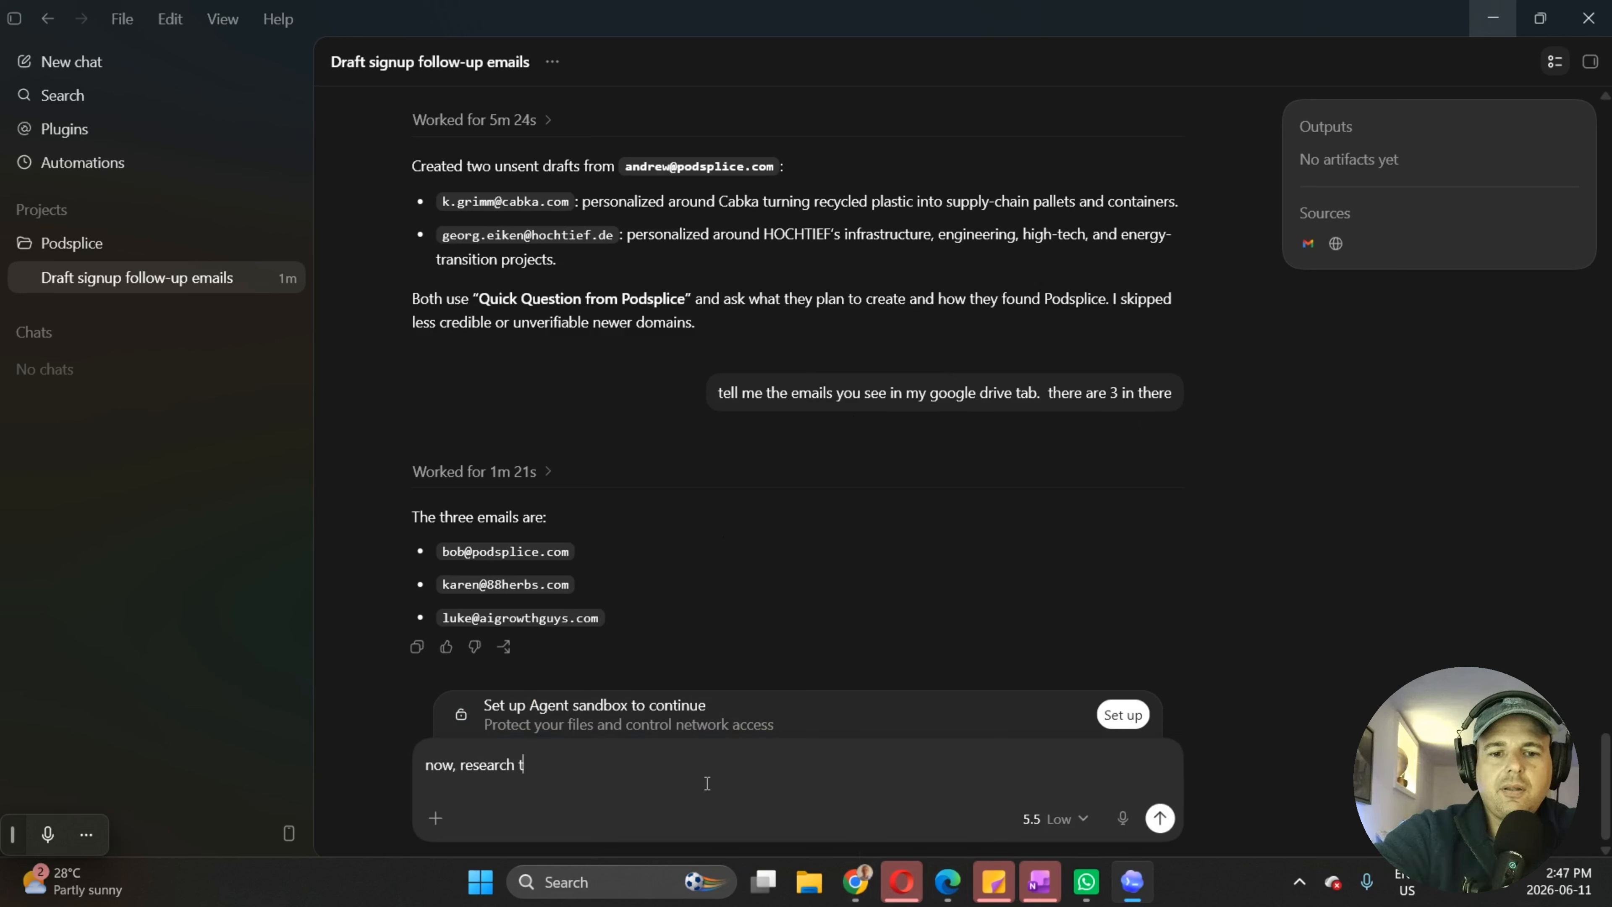
{"action": "type", "text": "he com"}
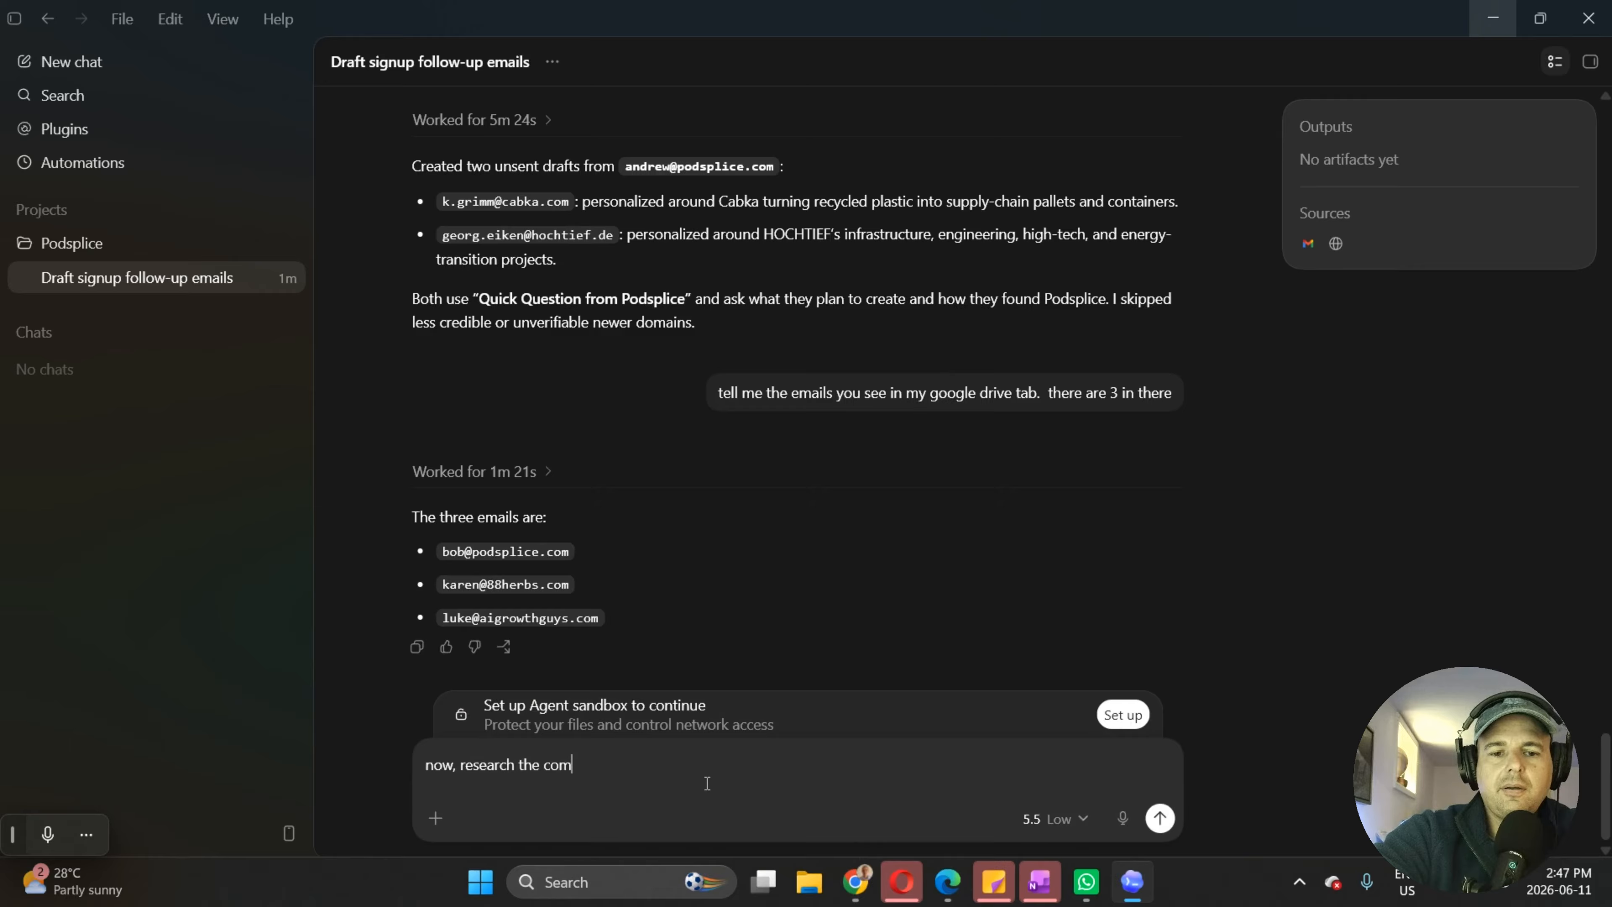
{"action": "key", "text": "BackSpace"}
{"action": "key", "text": "BackSpace"}
{"action": "key", "text": "BackSpace"}
{"action": "key", "text": "BackSpace"}
{"action": "key", "text": "BackSpace"}
{"action": "key", "text": "BackSpace"}
{"action": "key", "text": "BackSpace"}
{"action": "key", "text": "BackSpace"}
{"action": "key", "text": "BackSpace"}
{"action": "key", "text": "BackSpace"}
{"action": "key", "text": "BackSpace"}
{"action": "key", "text": "BackSpace"}
{"action": "key", "text": "BackSpace"}
{"action": "key", "text": "BackSpace"}
{"action": "key", "text": "BackSpace"}
{"action": "key", "text": "BackSpace"}
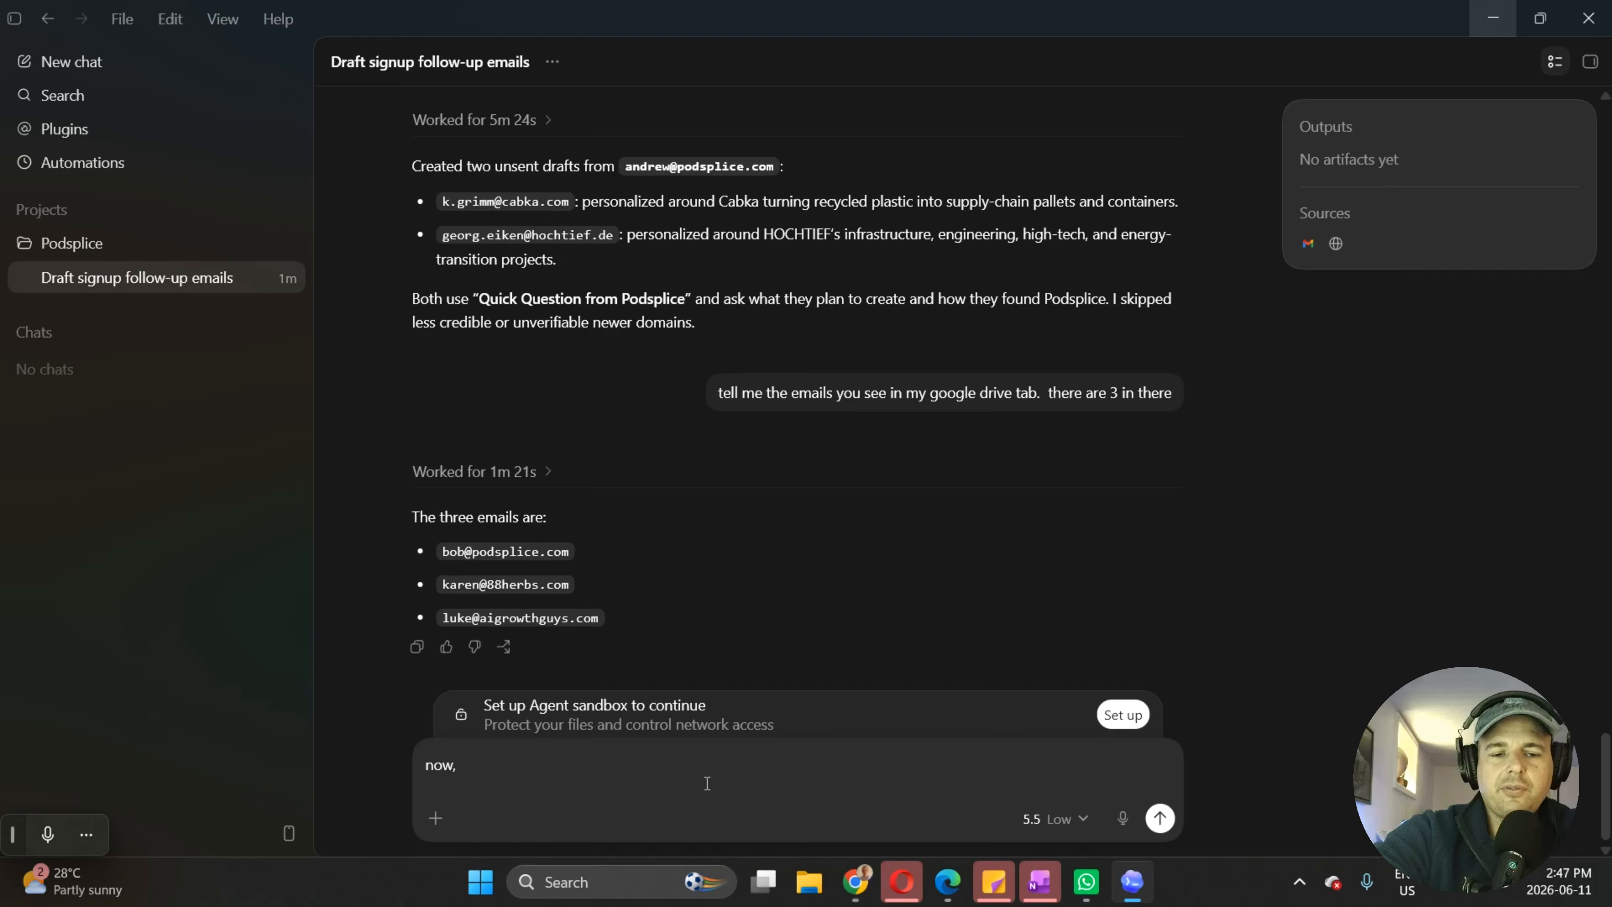
Continue the follow-up message with "do a basic google search of each company they work for, and draft".
{"action": "type", "text": "do a"}
{"action": "type", "text": "s"}
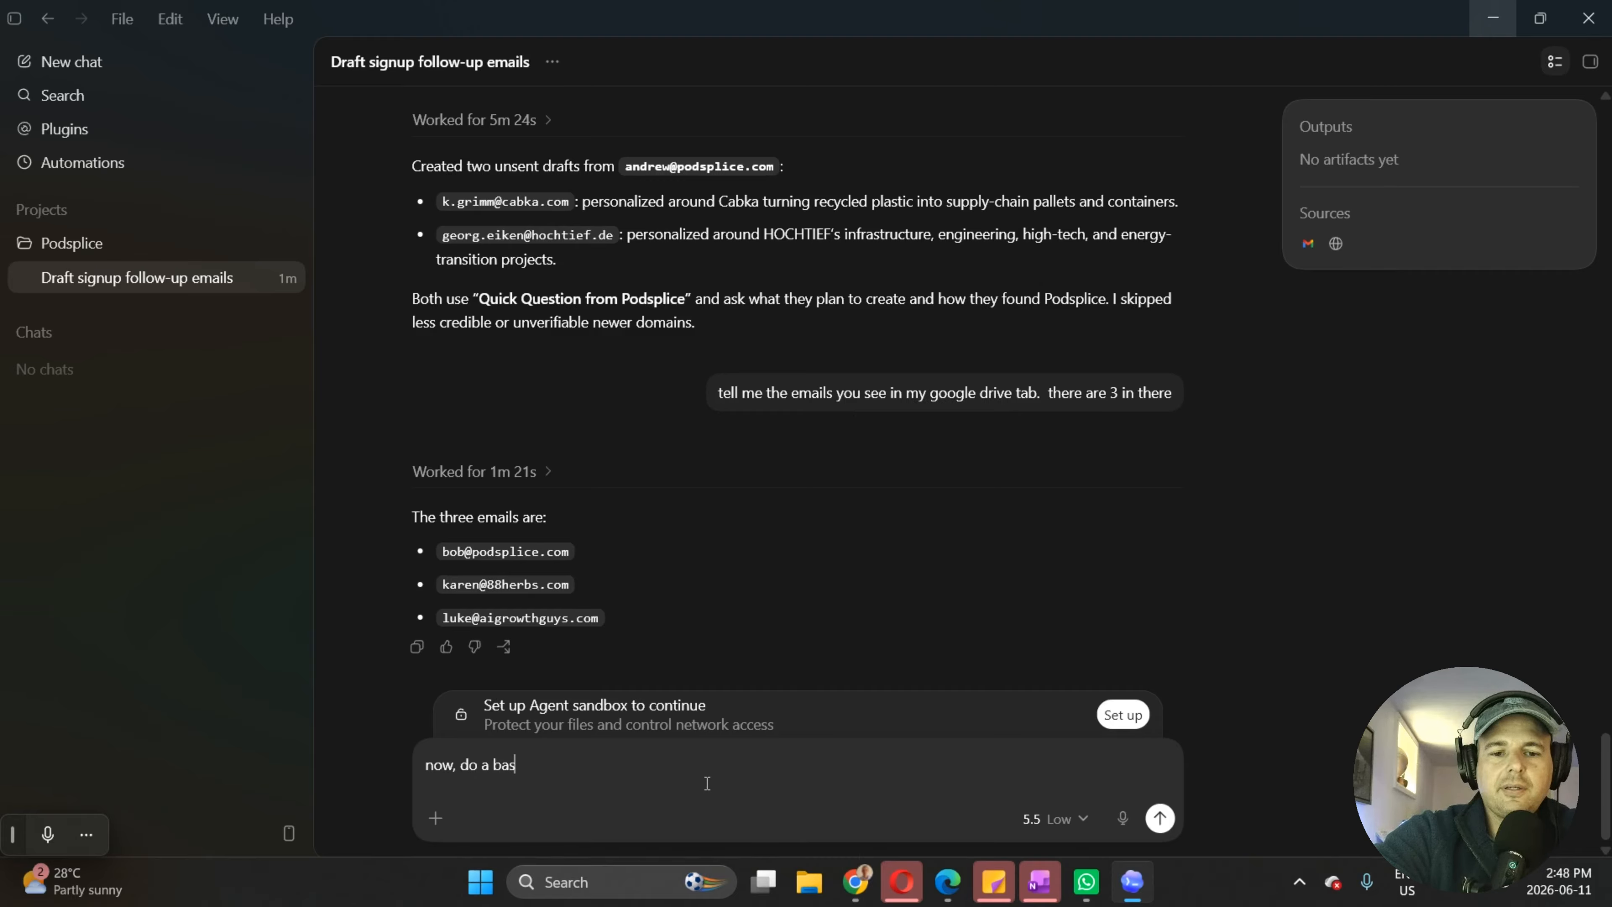
{"action": "type", "text": "ic google search of "}
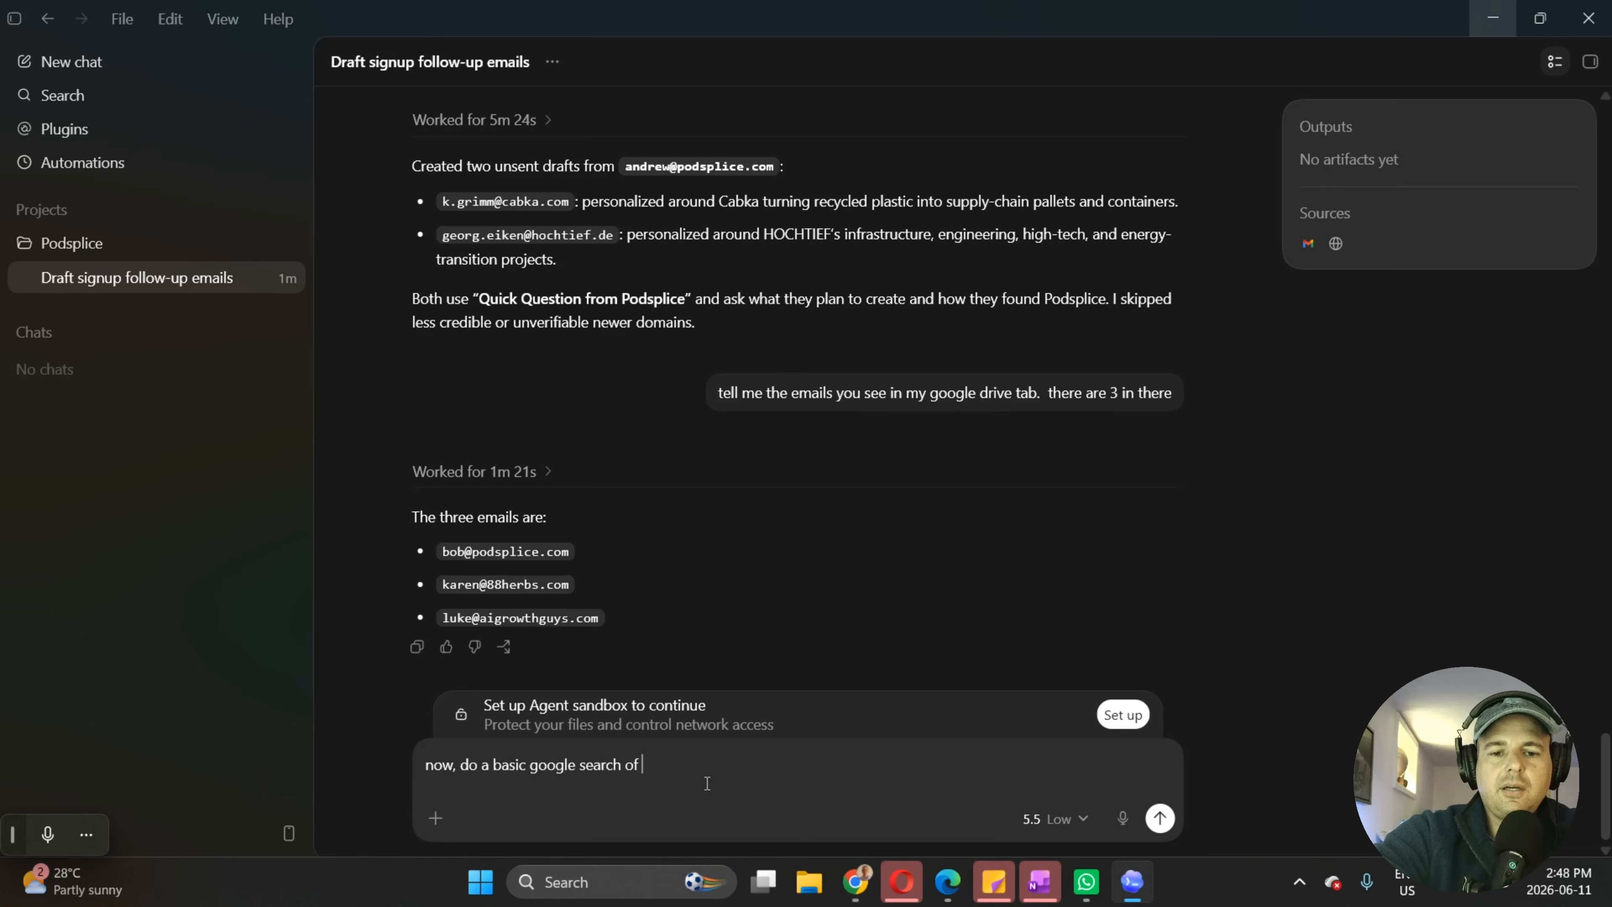
{"action": "type", "text": "each"}
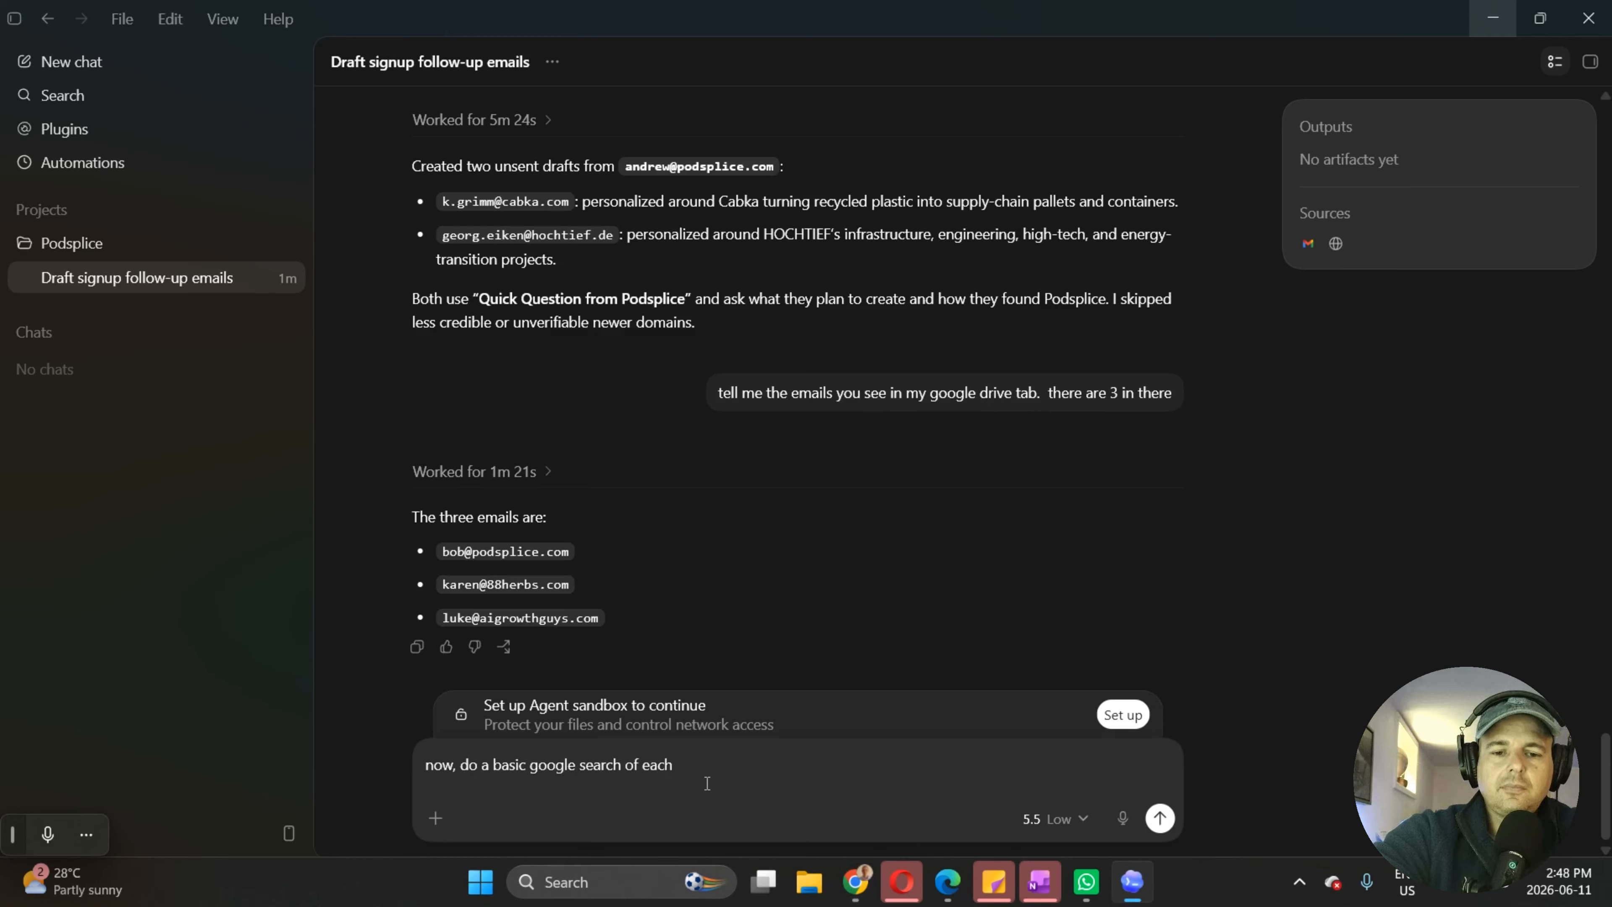
{"action": "type", "text": " company they wo"}
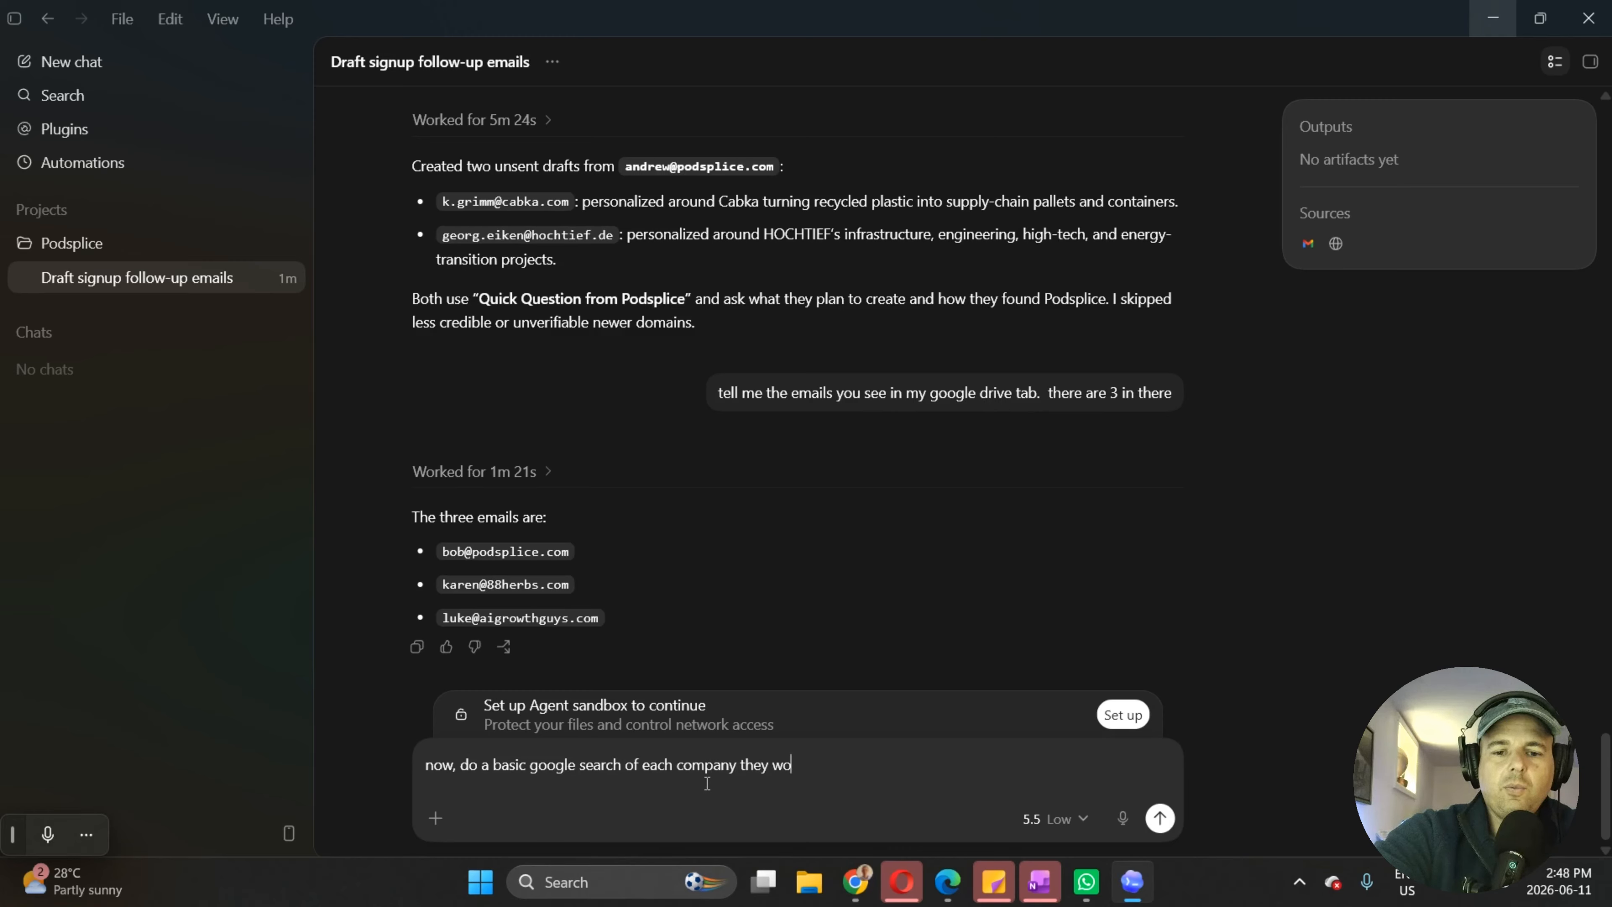
{"action": "type", "text": "rkf for, and draft"}
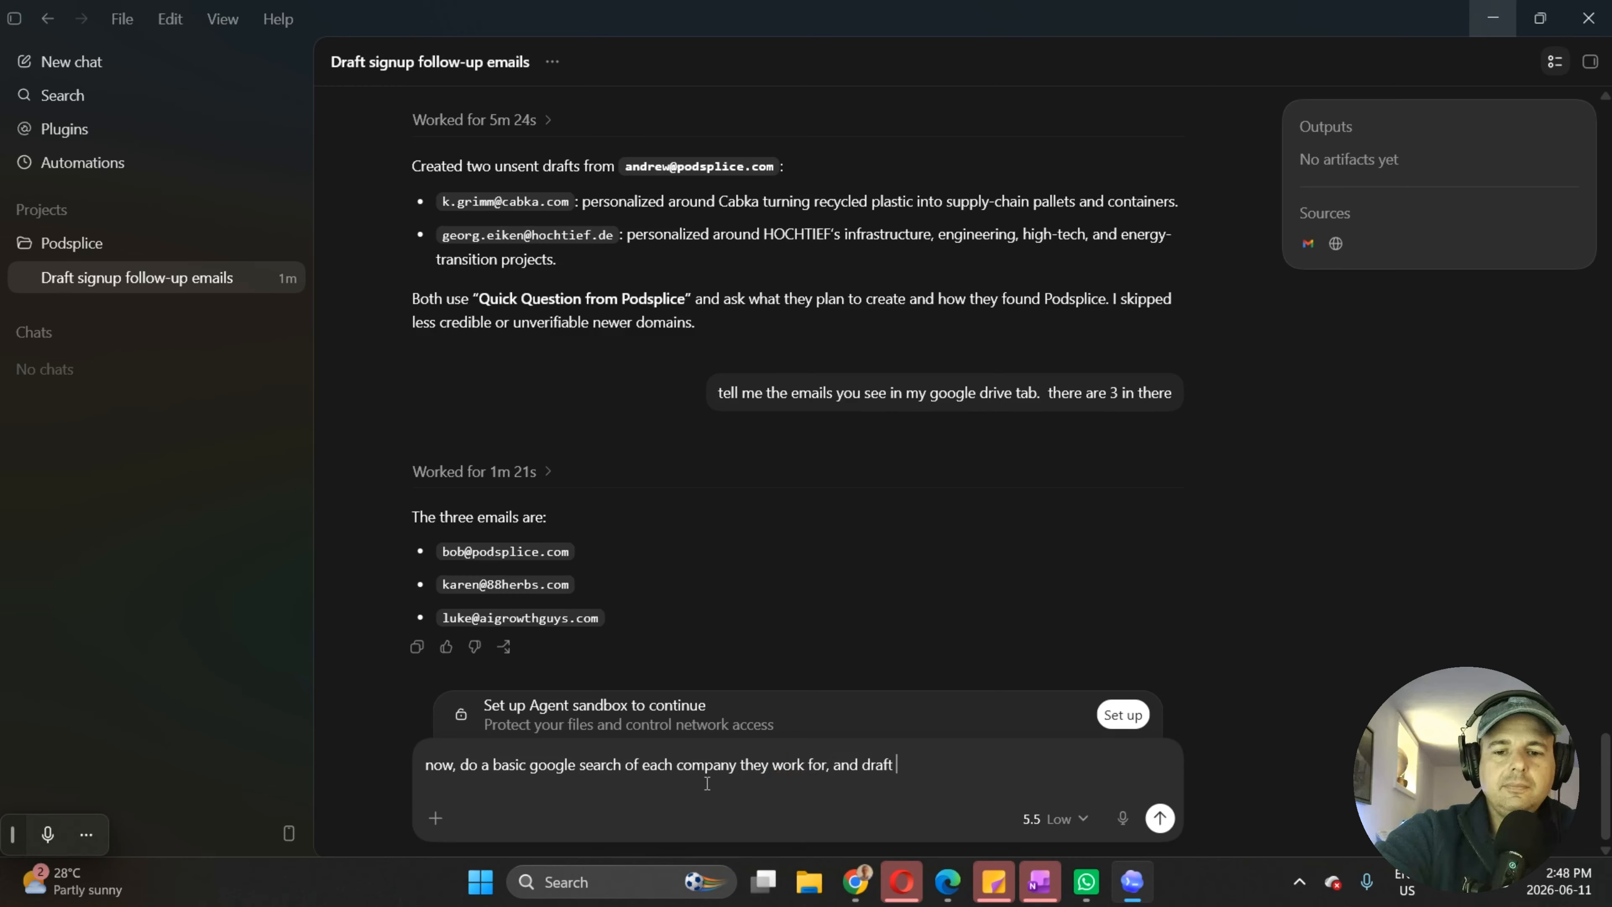
Extend the drafting request in the message with "an email from my podsplice address to each of these 3 people".
{"action": "type", "text": " an email "}
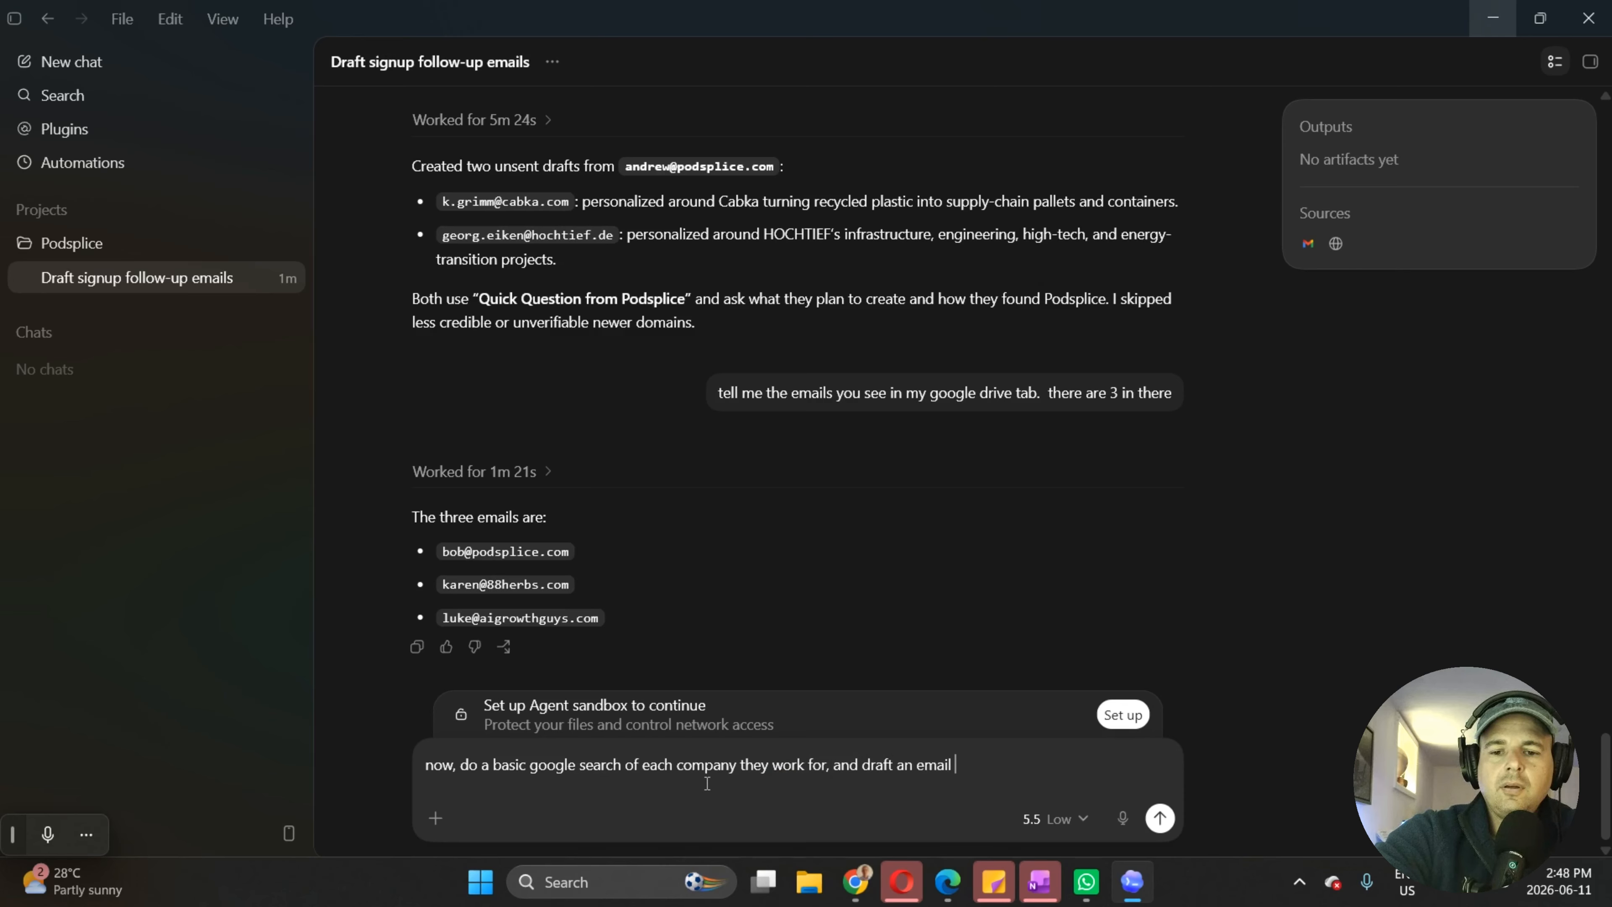
{"action": "type", "text": "from my podca"}
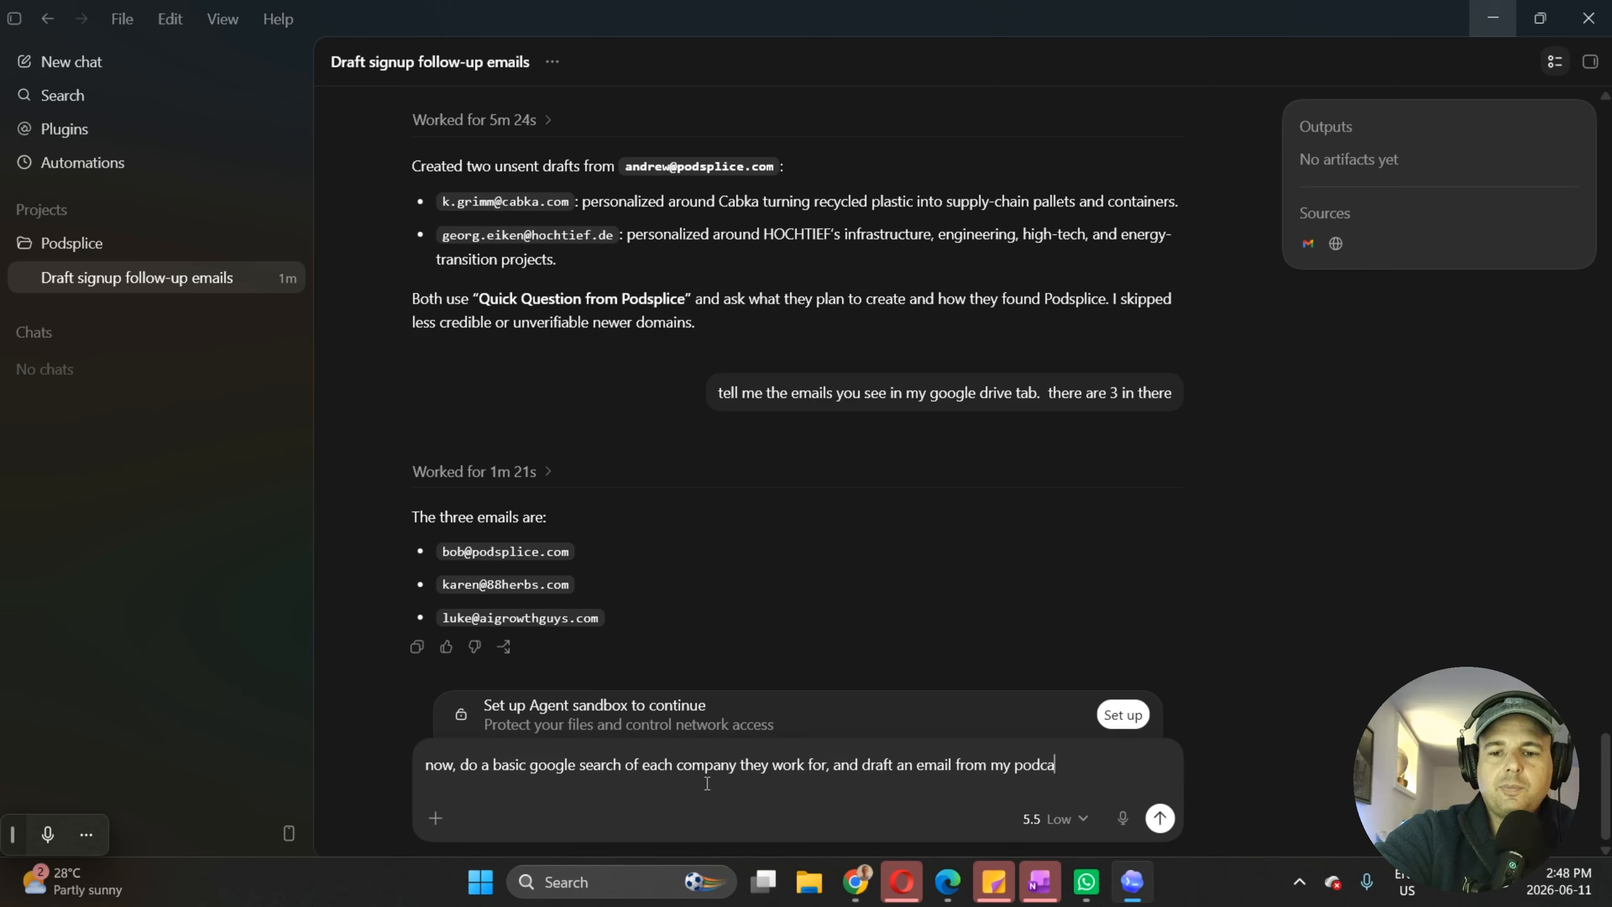
{"action": "key", "text": "BackSpace"}
{"action": "key", "text": "BackSpace"}
{"action": "type", "text": "splice "}
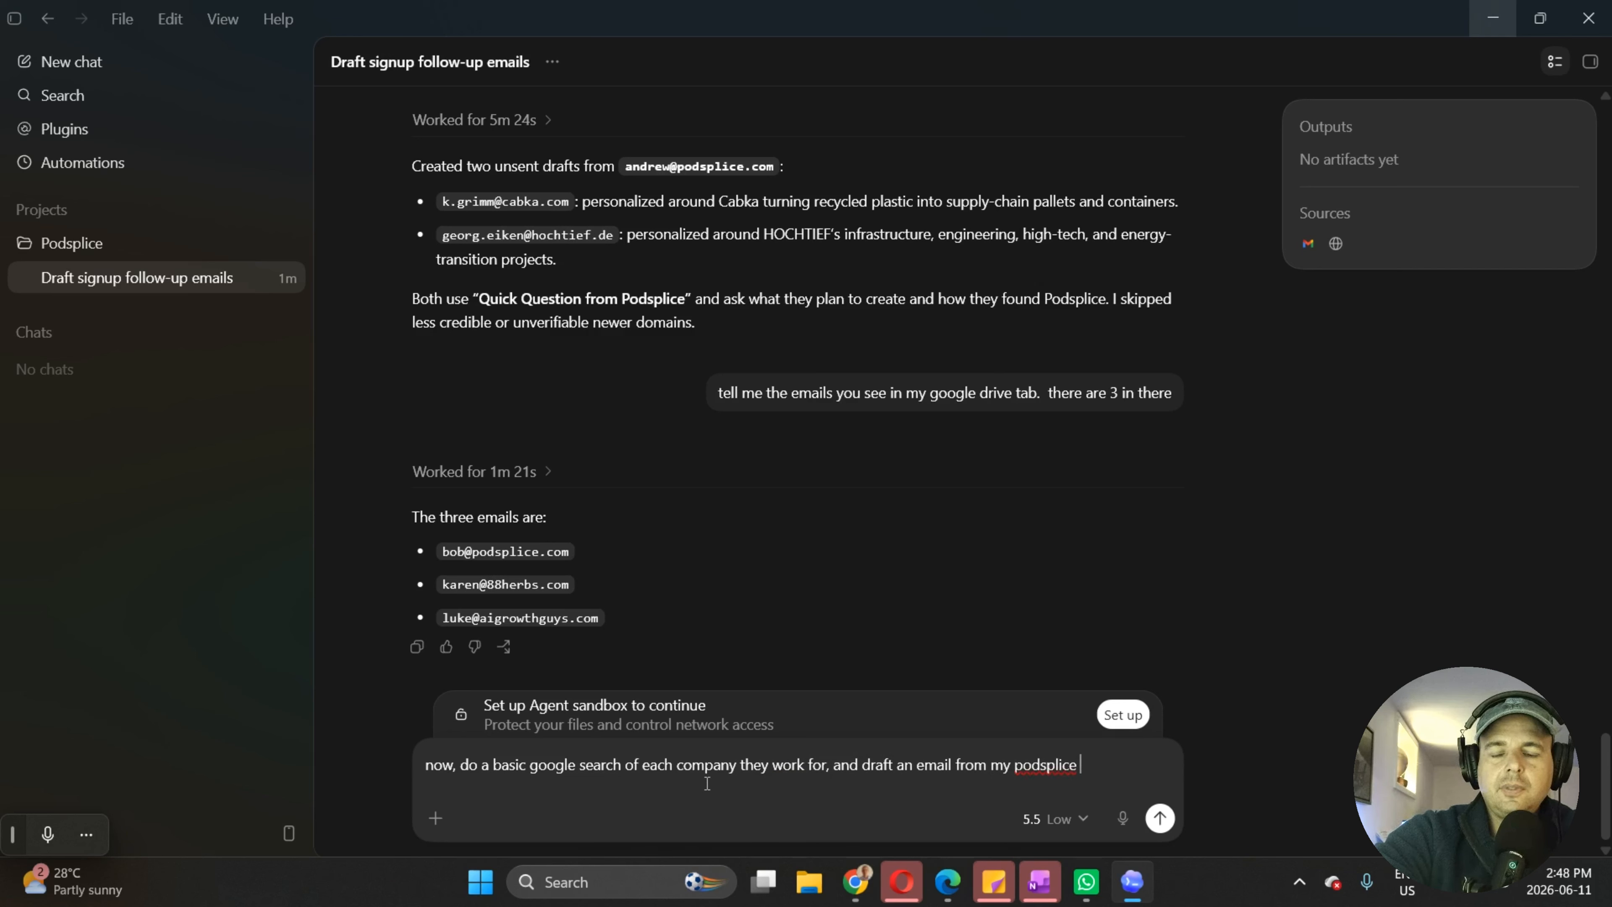
{"action": "type", "text": "address to each of th"}
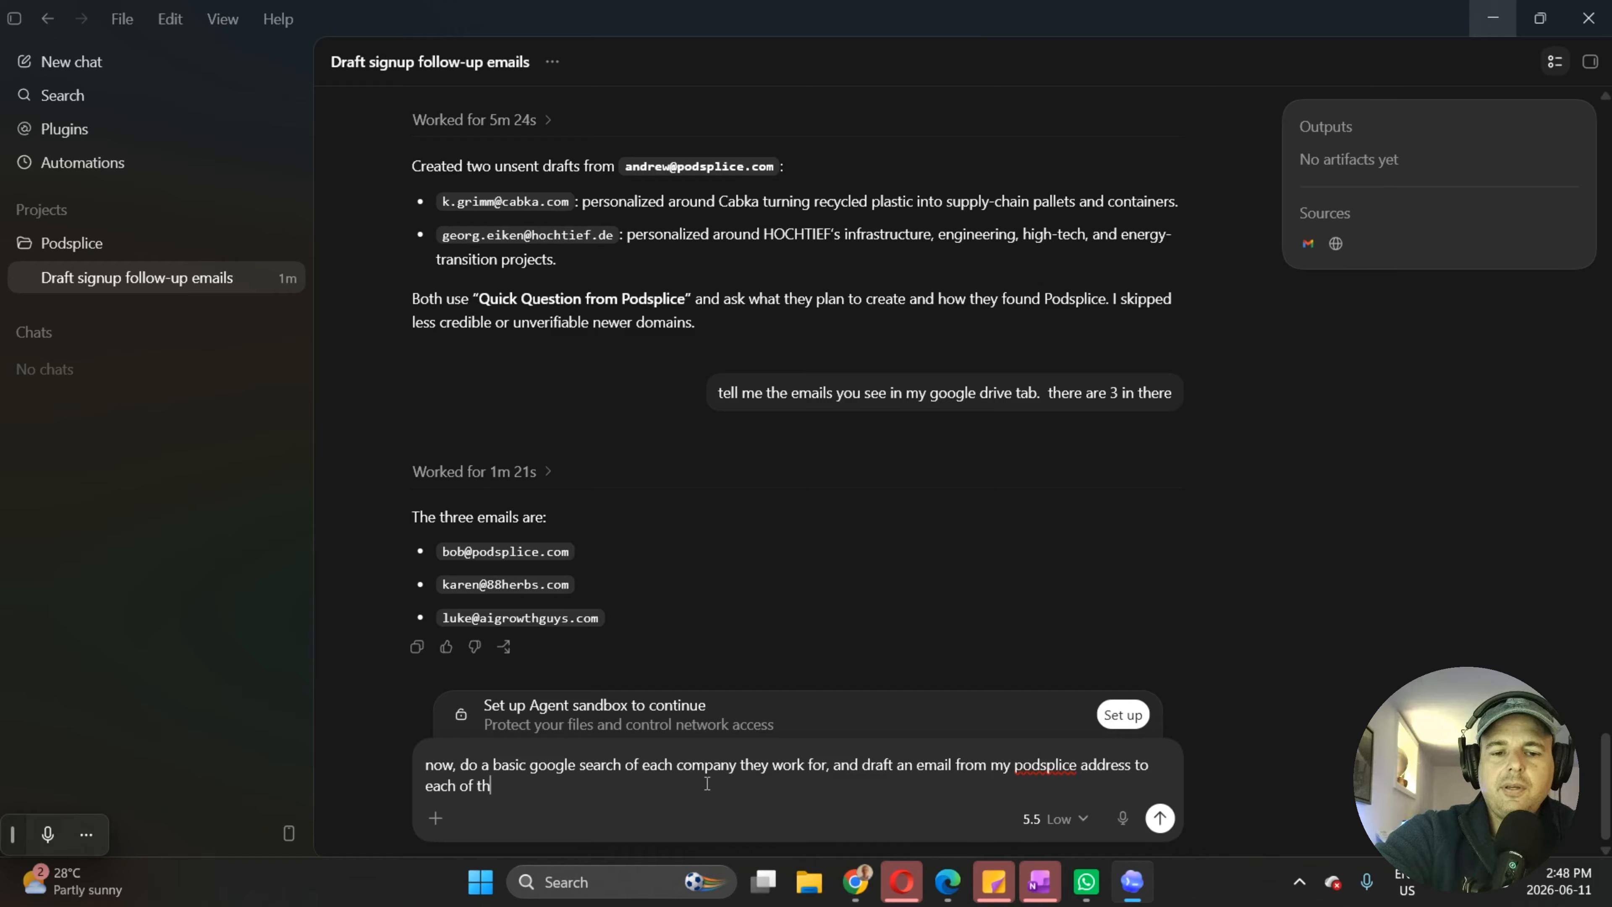
{"action": "type", "text": "ese 3 peo"}
{"action": "type", "text": "l"}
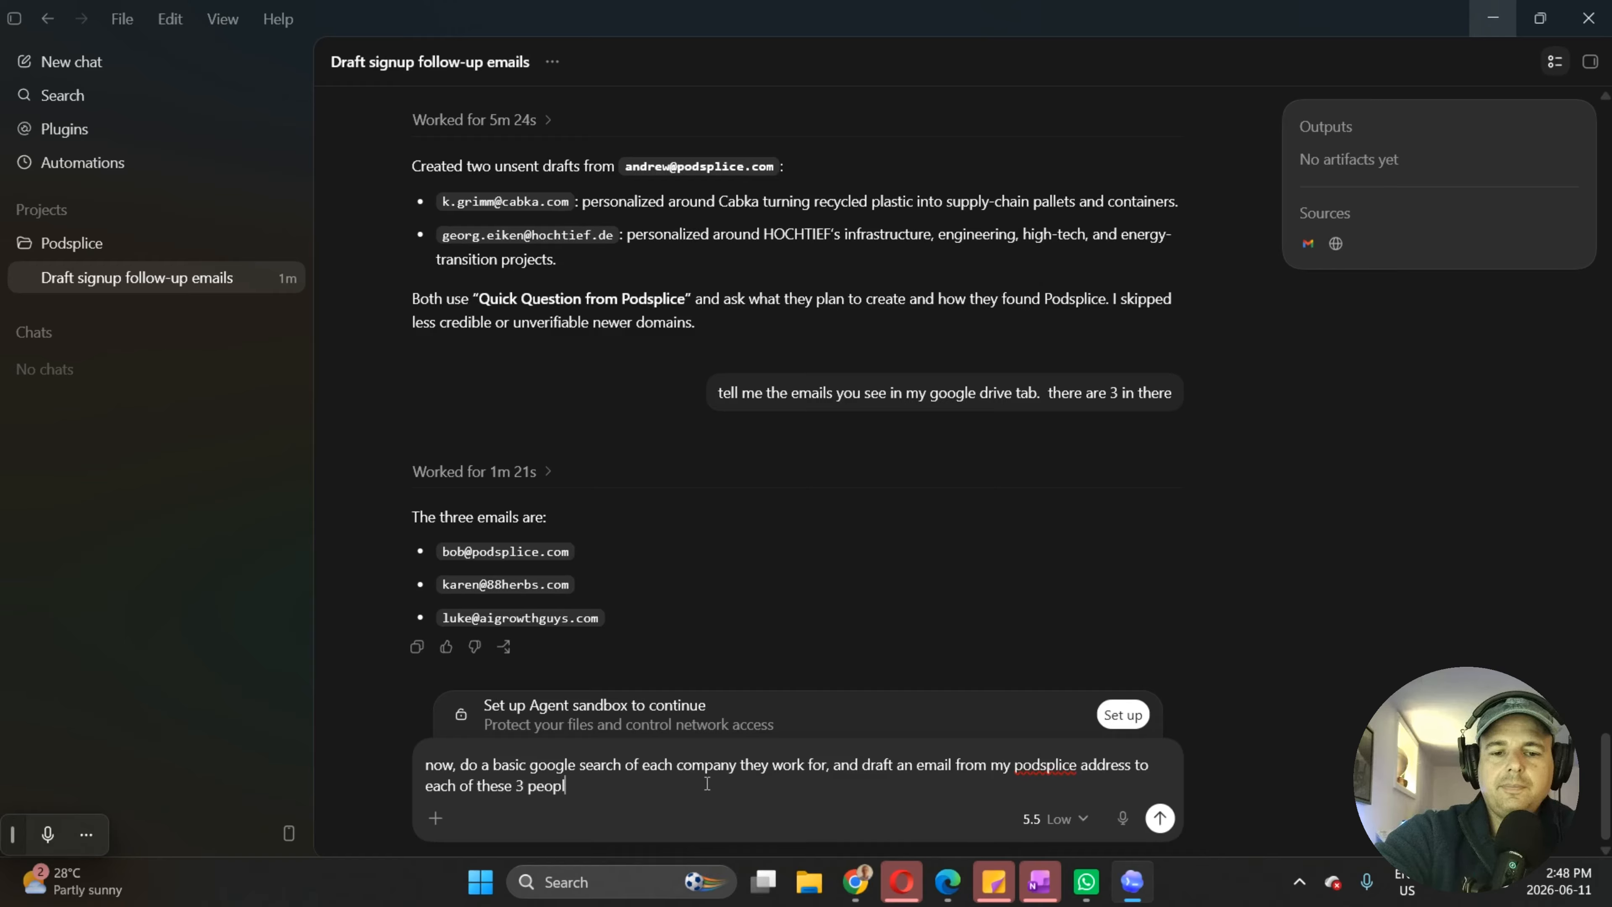
Add the content instructions "introduce myself, comment on their company, and ask what they will use podsplice for." to the message.
{"action": "type", "text": "e.  int"}
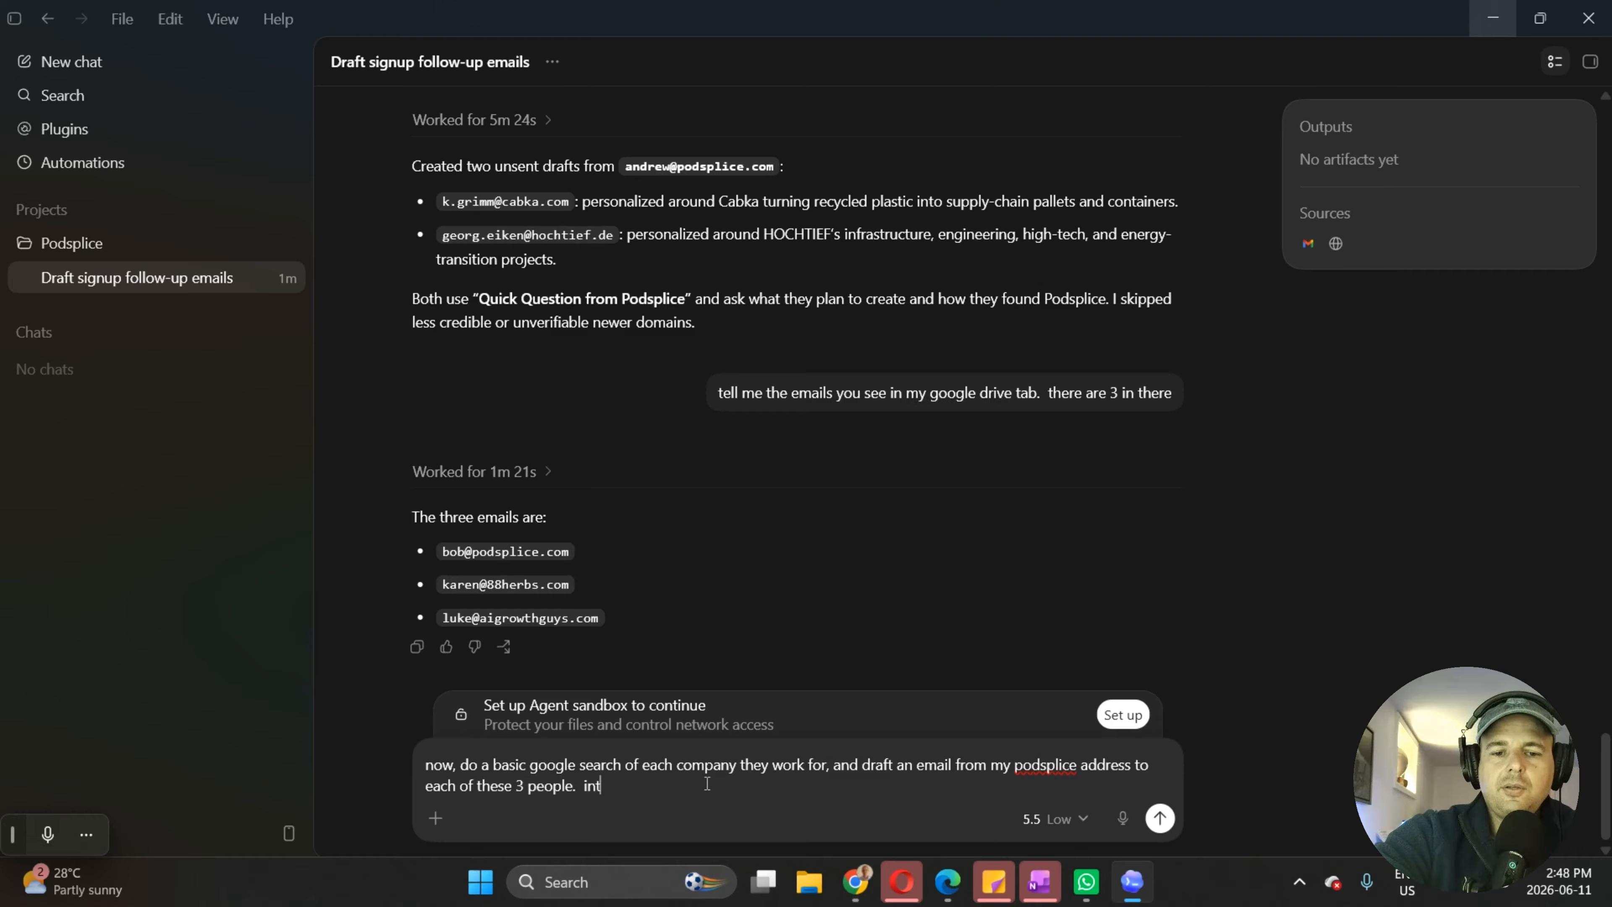
{"action": "type", "text": "roduce myself, co"}
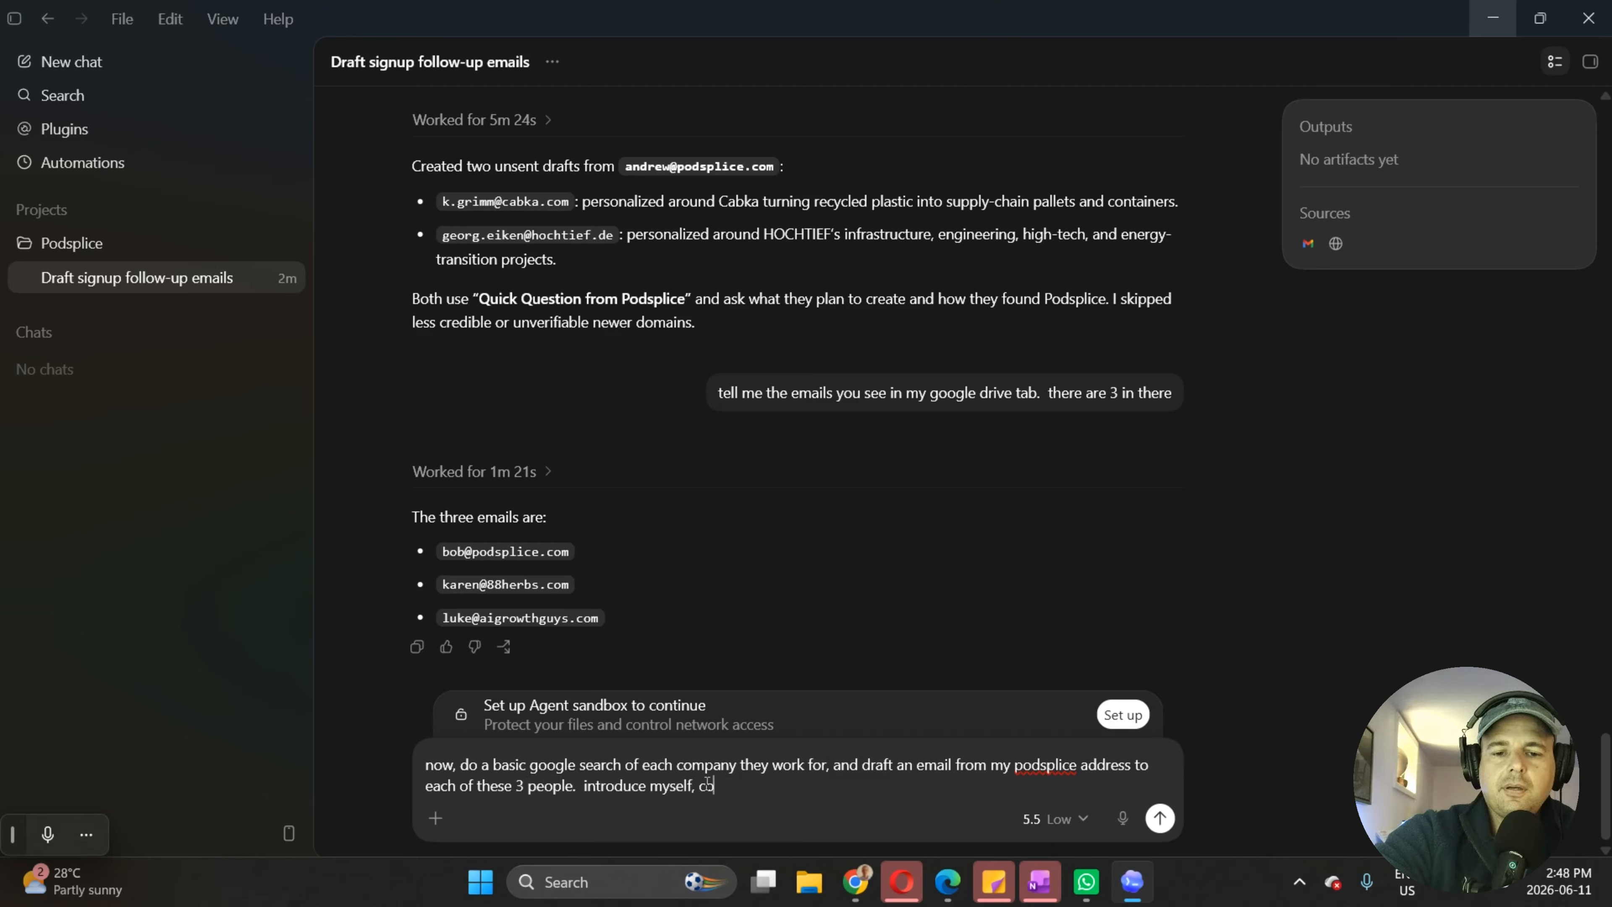
{"action": "type", "text": "mment on their "}
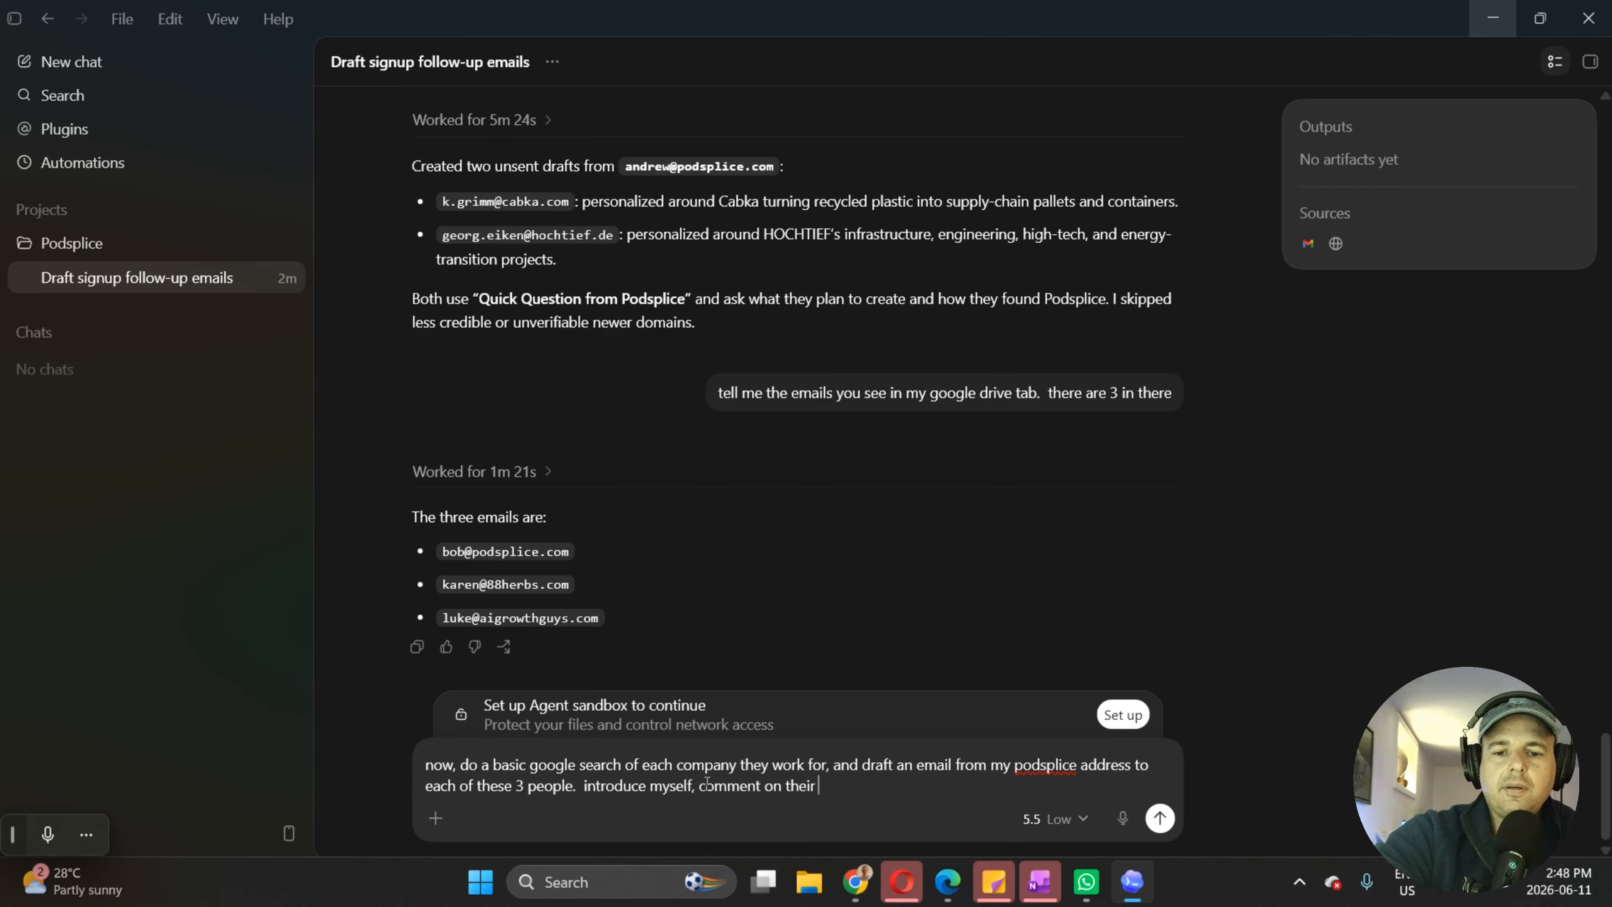
{"action": "type", "text": "company, and ask wha"}
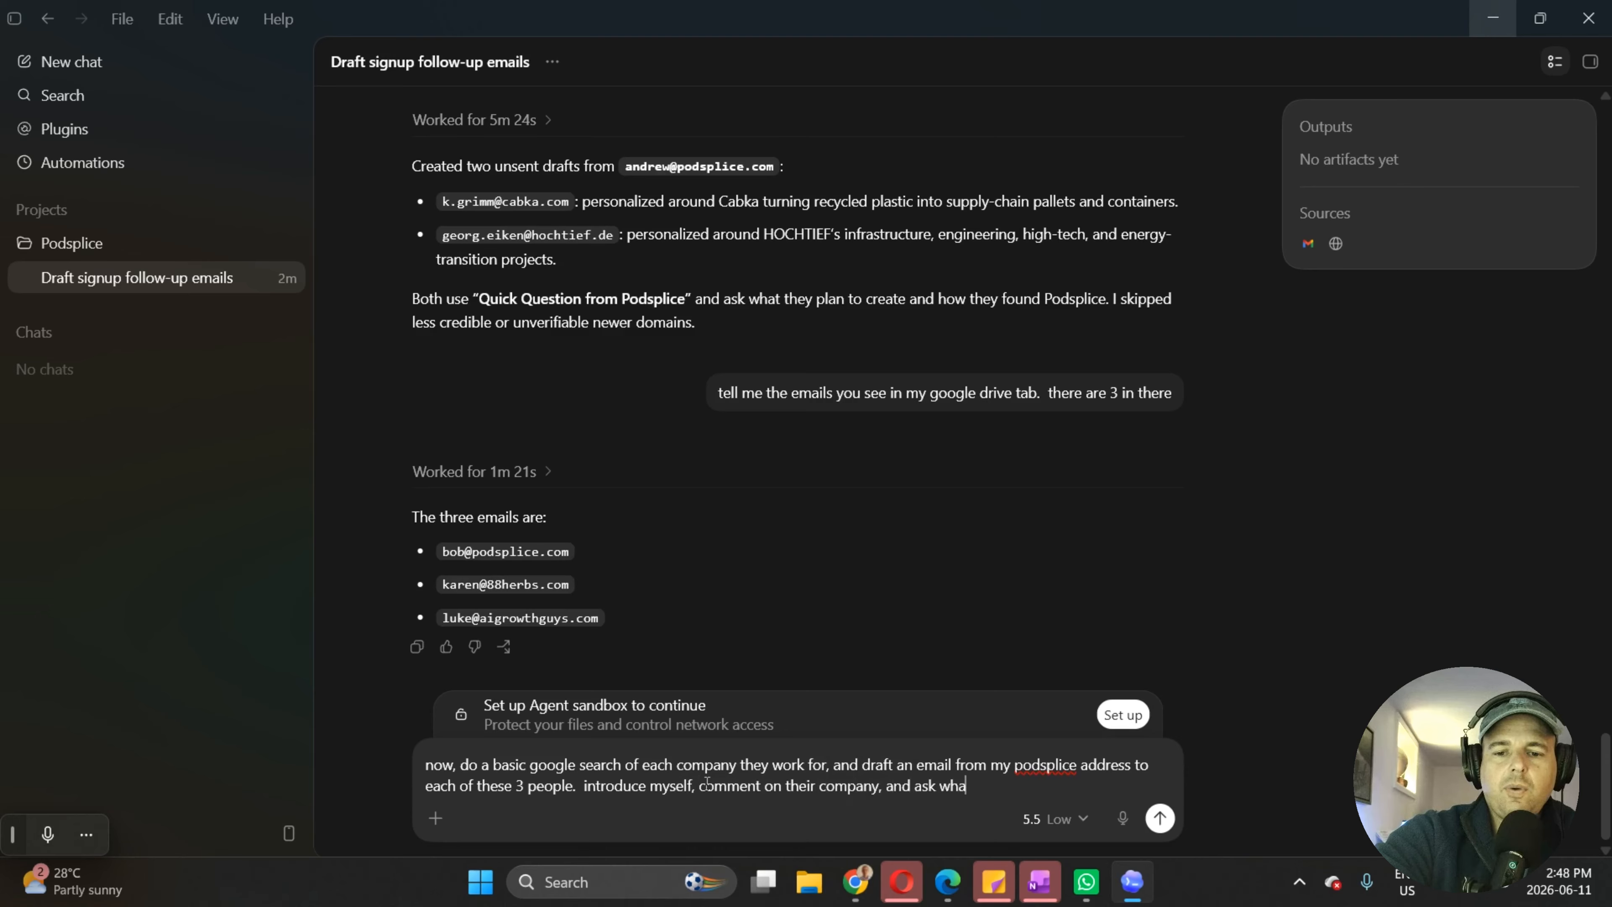
{"action": "type", "text": "t they will use podsplice for."}
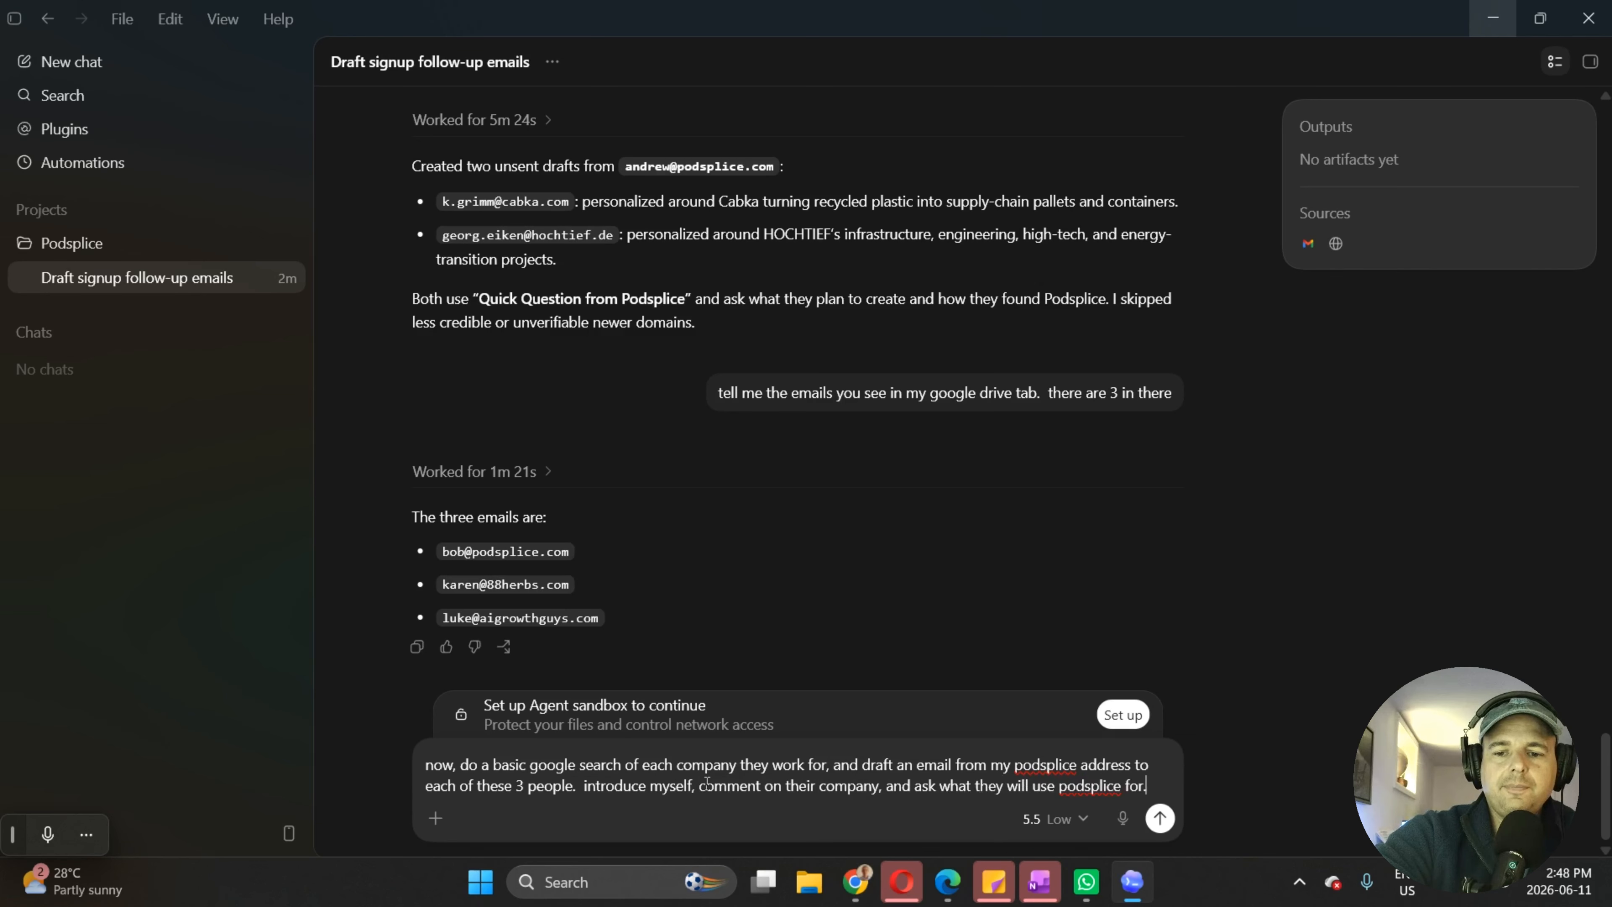
Finish the message with "i'll look in the drafts to see if they are ok." and send it to the agent.
{"action": "type", "text": "  i'll ook"}
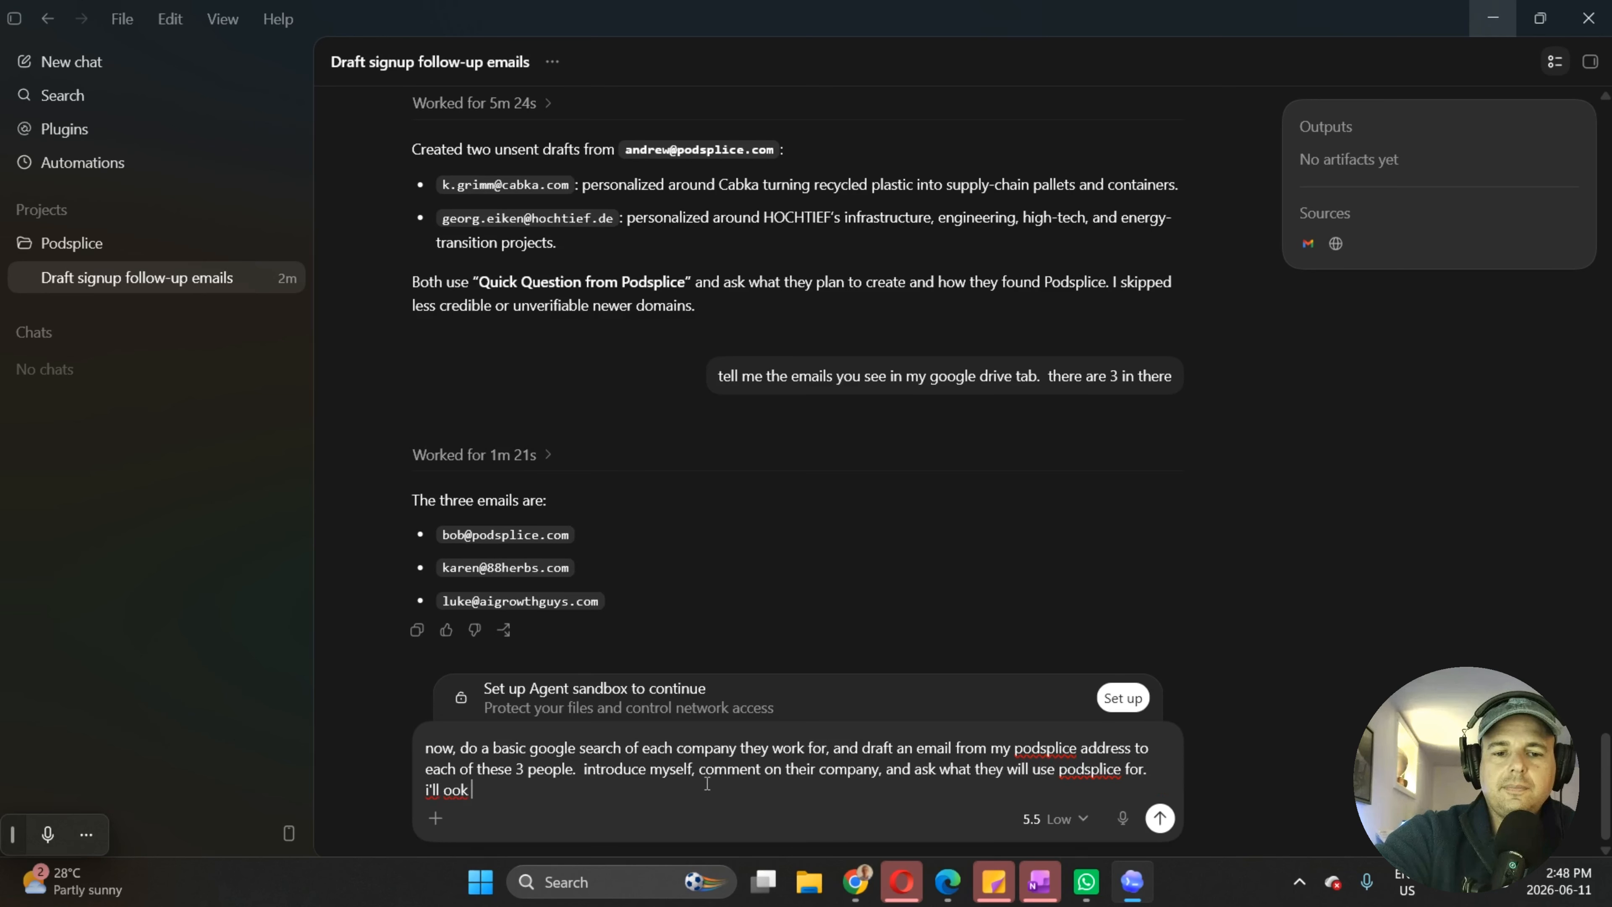
{"action": "key", "text": "BackSpace"}
{"action": "key", "text": "BackSpace"}
{"action": "key", "text": "BackSpace"}
{"action": "type", "text": "look in the draf"}
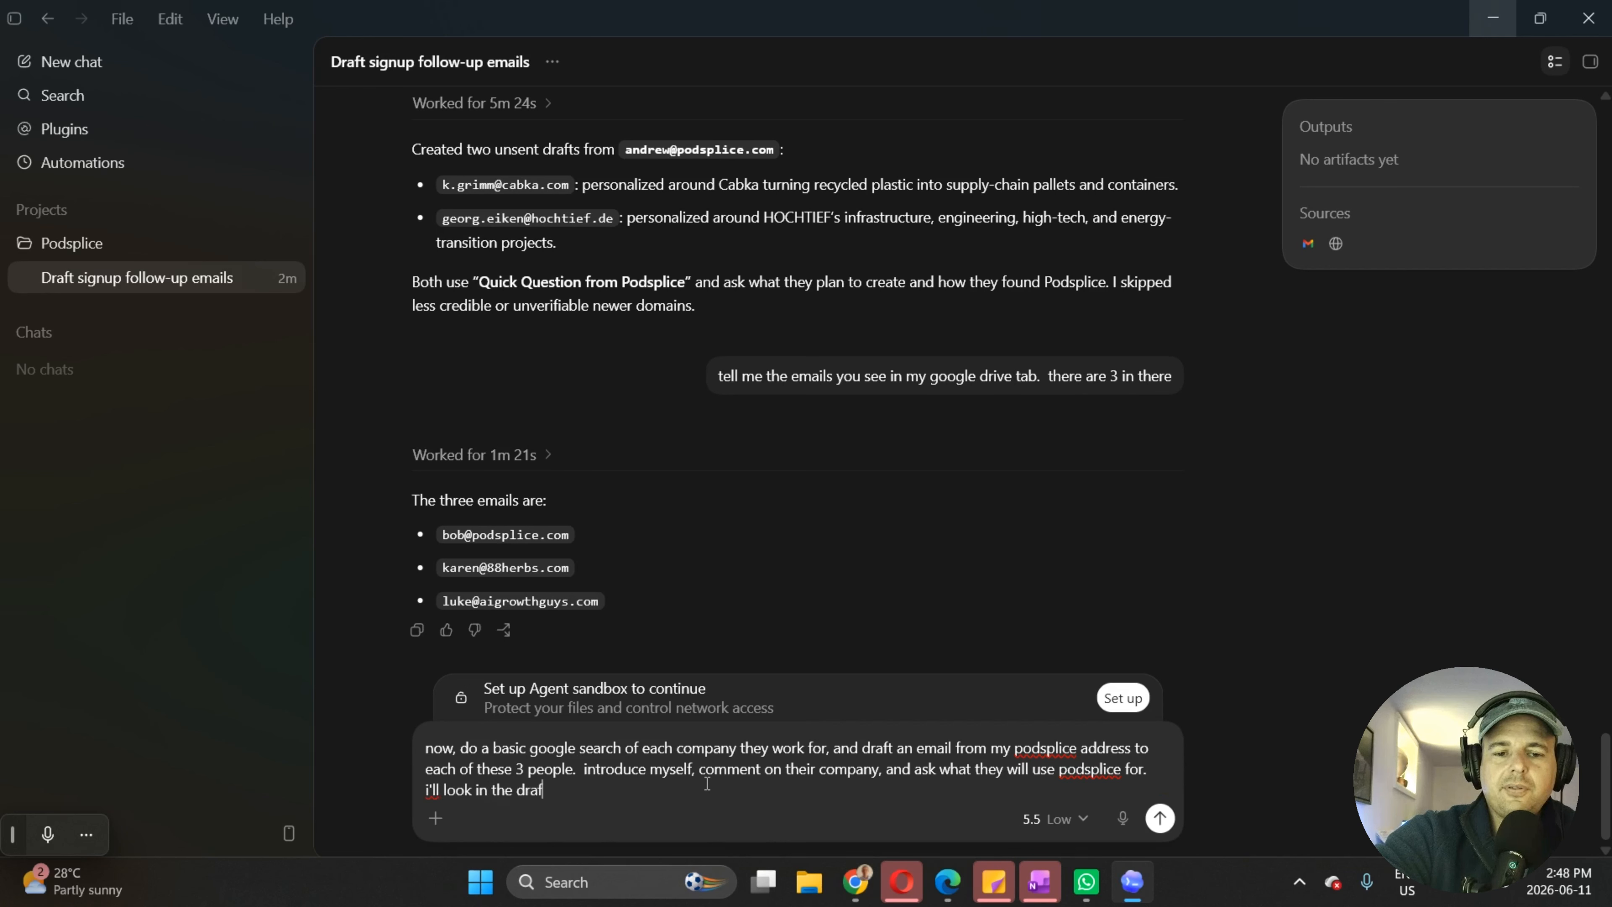
{"action": "type", "text": "ts to see "}
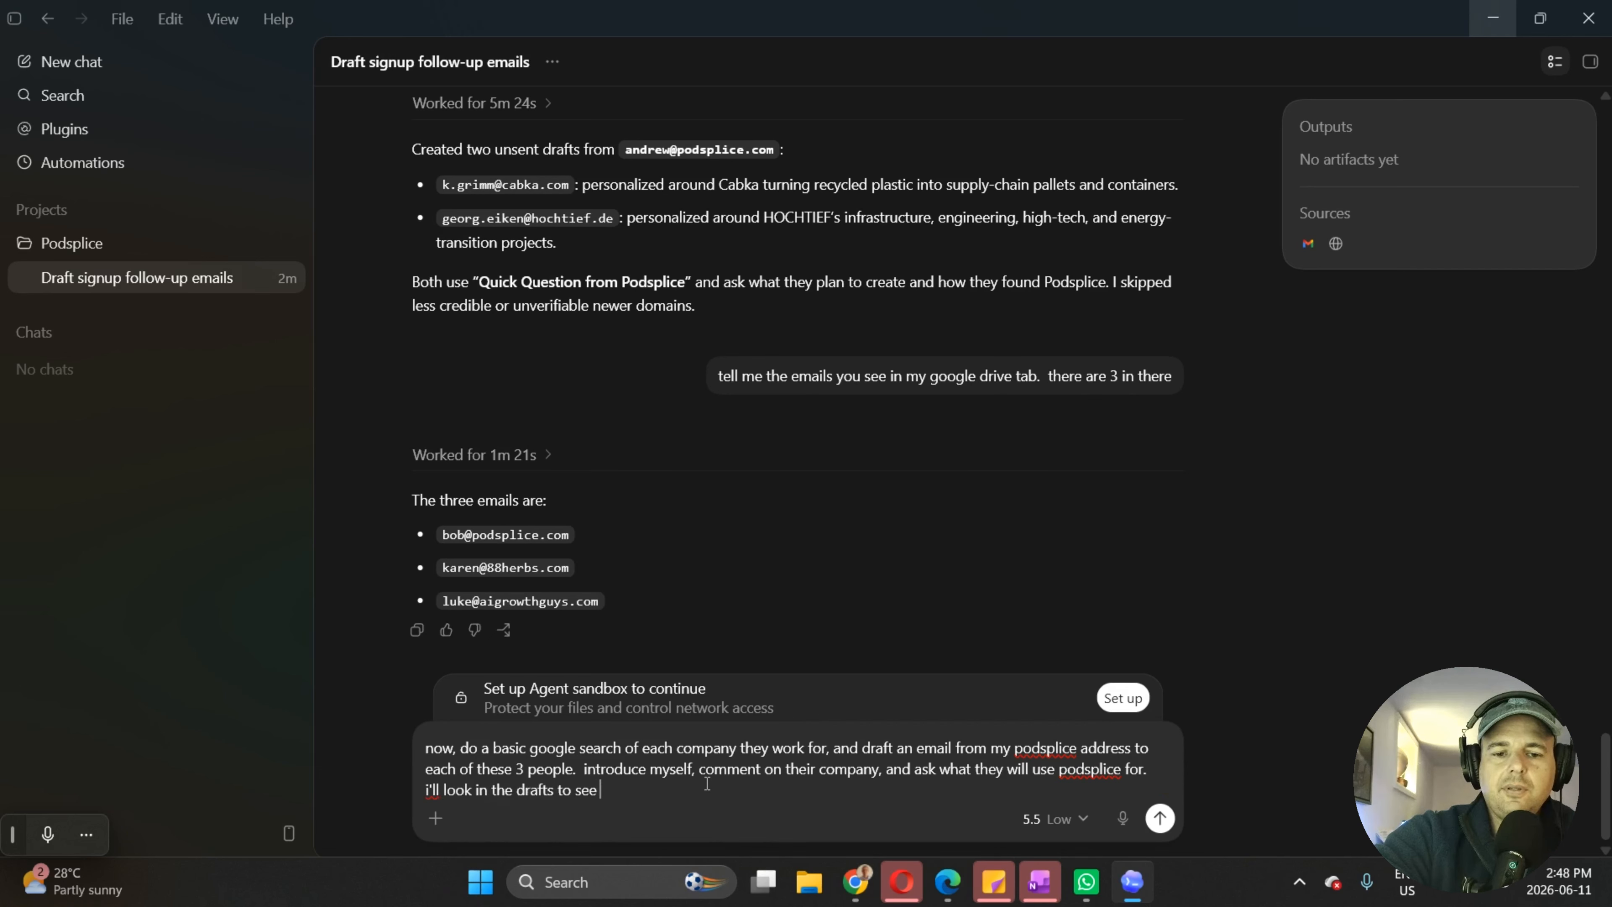
{"action": "type", "text": "if they are ok."}
{"action": "key", "text": "Return"}
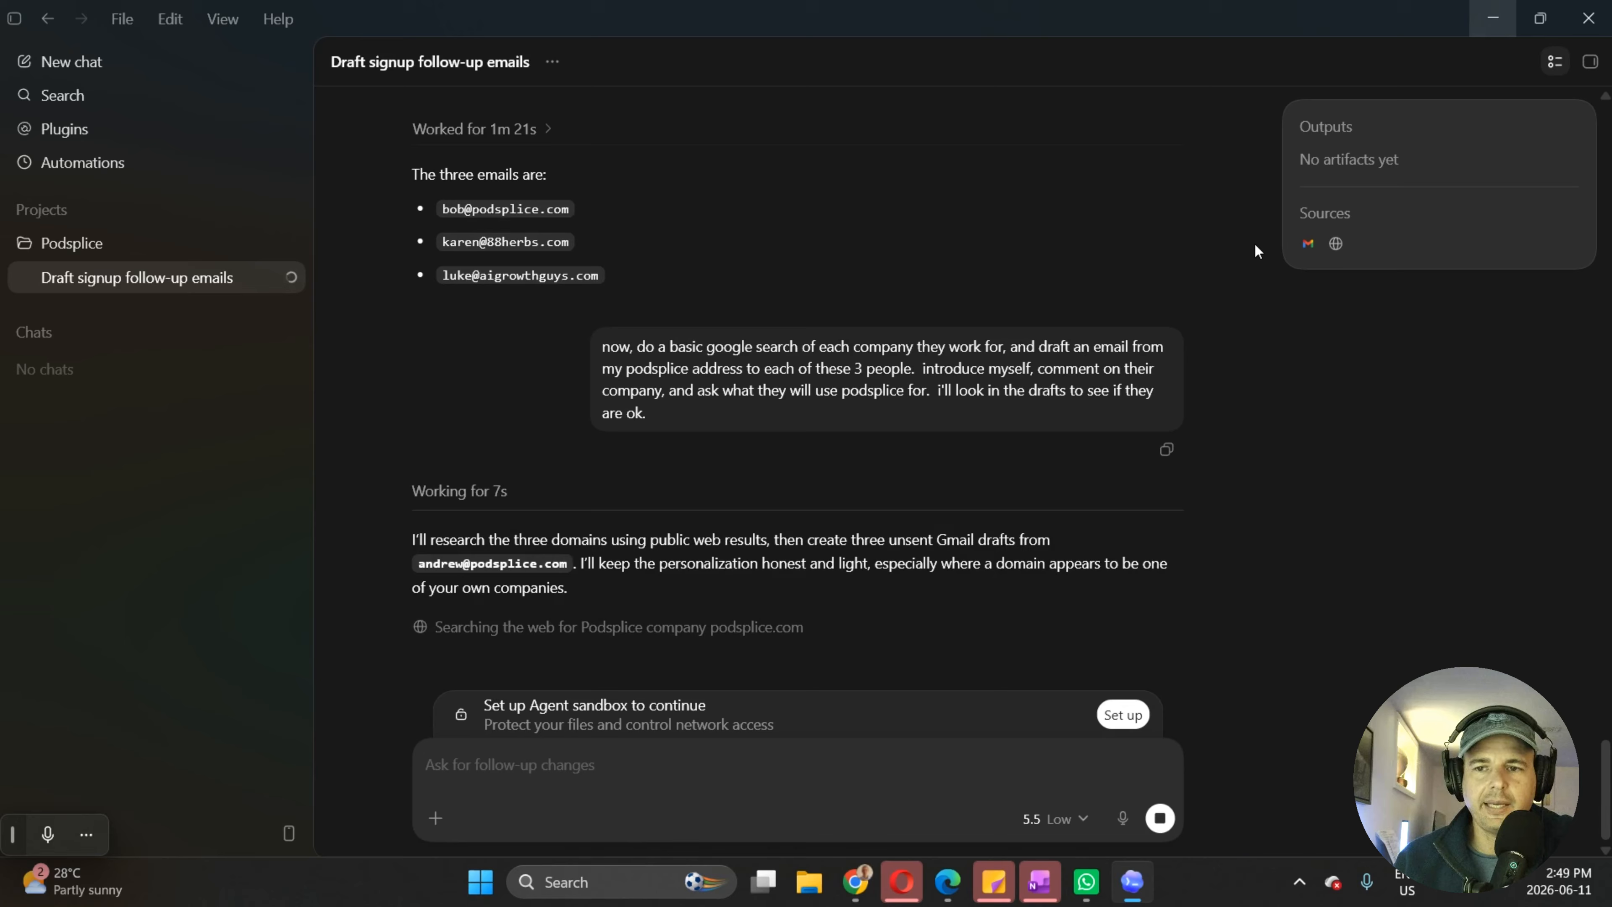
Switch to the browser's Gmail inbox to watch the agent's work, and return to the Codex thread to check its progress.
{"action": "left_click", "coordinate": [1493, 17]}
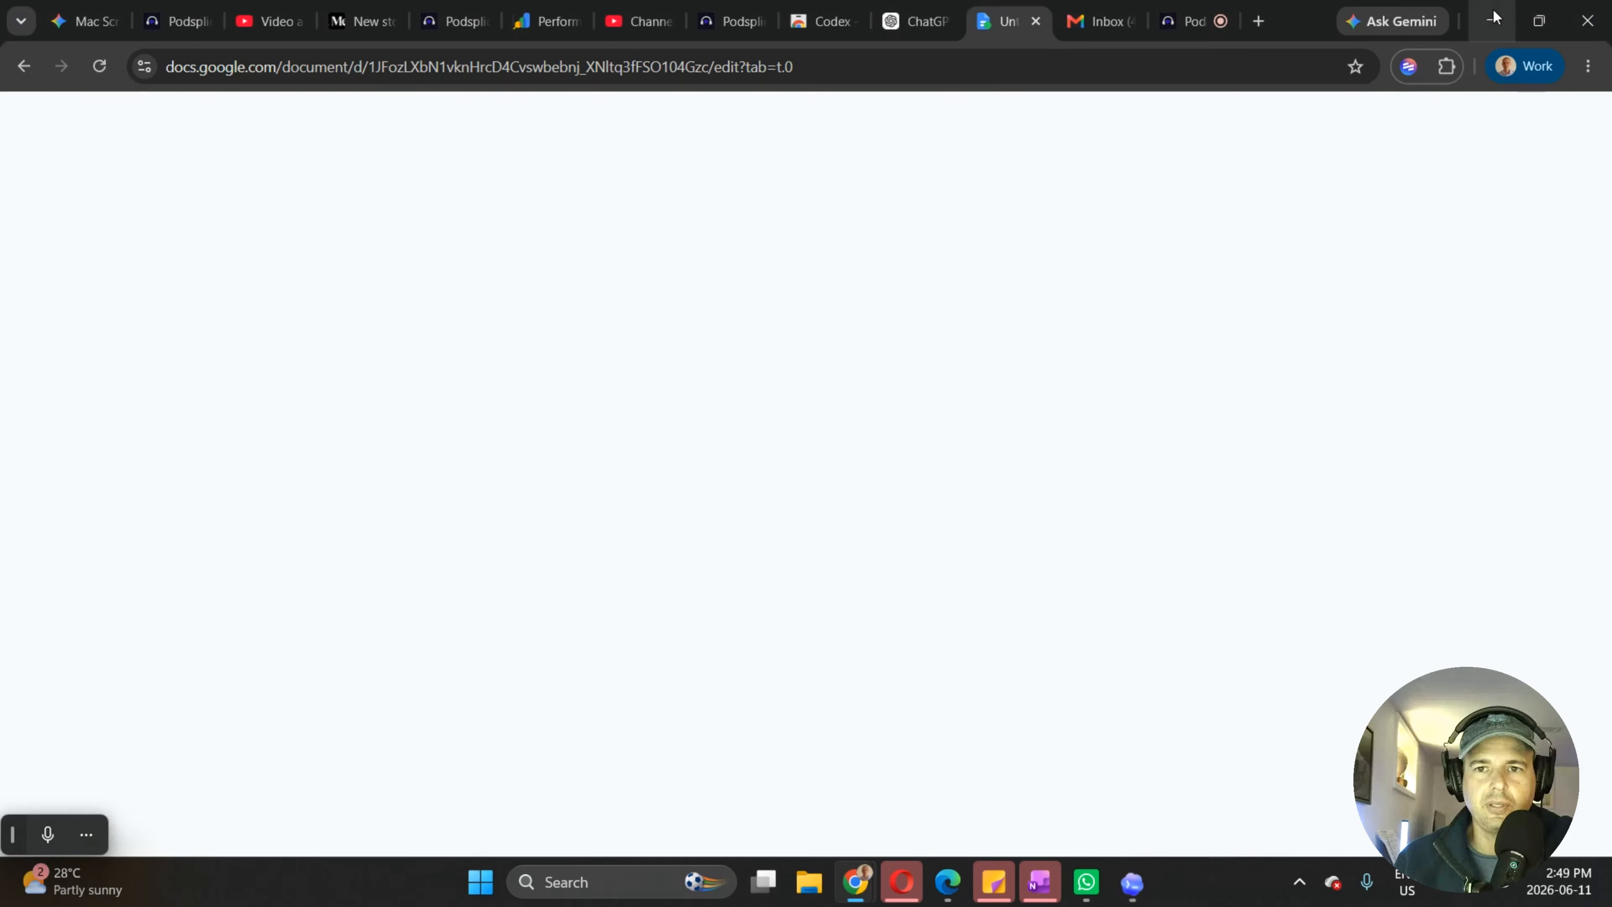
{"action": "left_click", "coordinate": [1109, 8]}
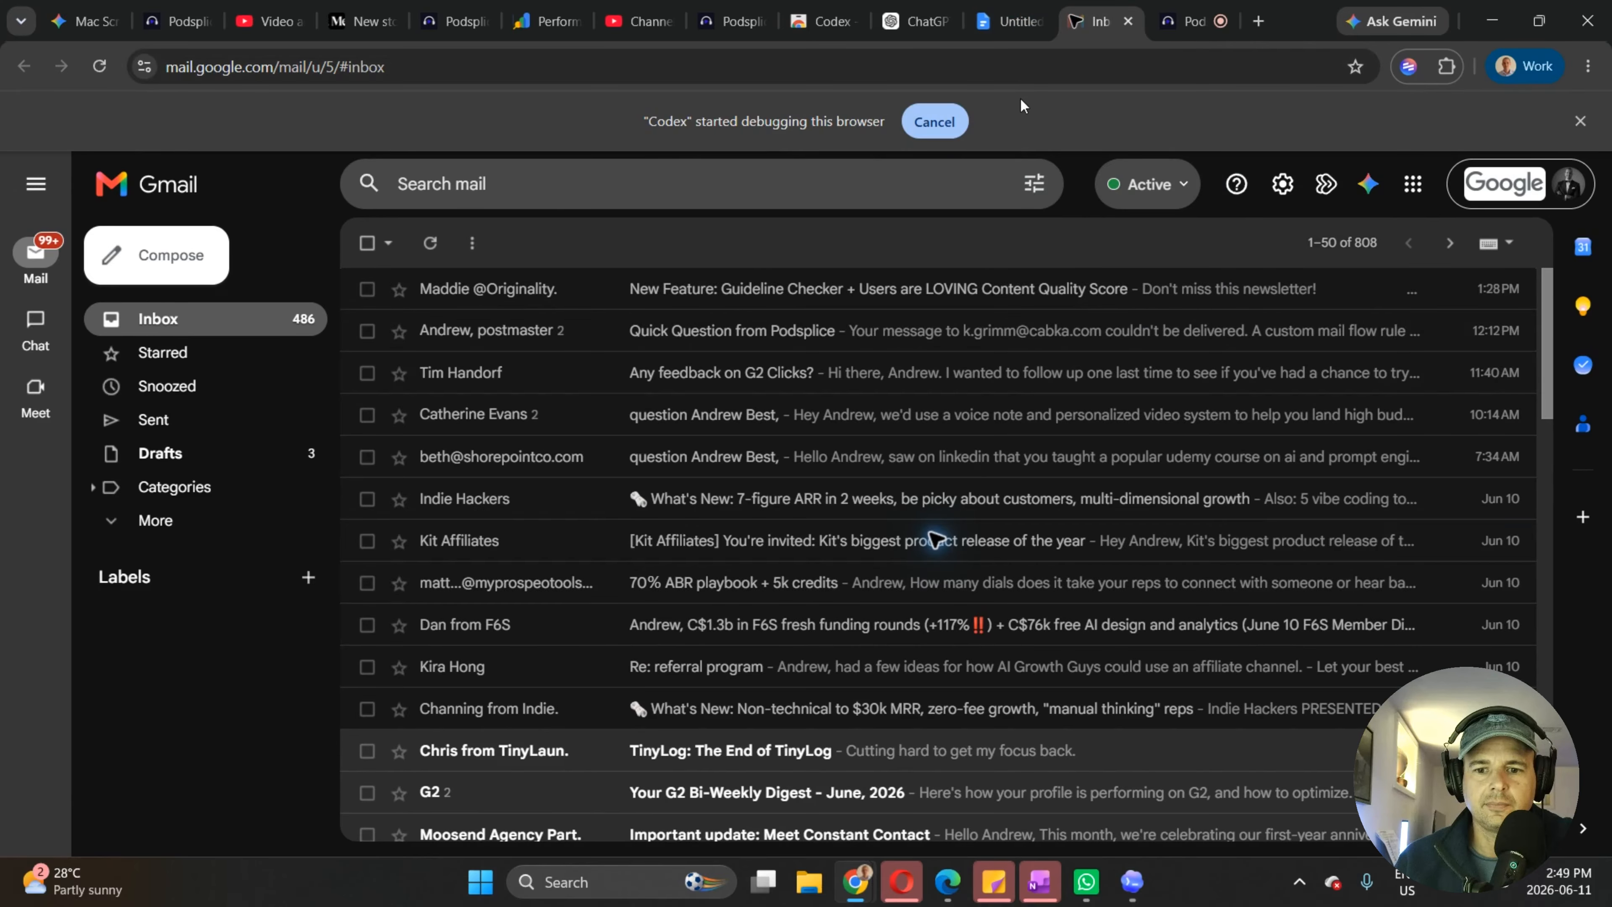
{"action": "left_click", "coordinate": [1141, 898]}
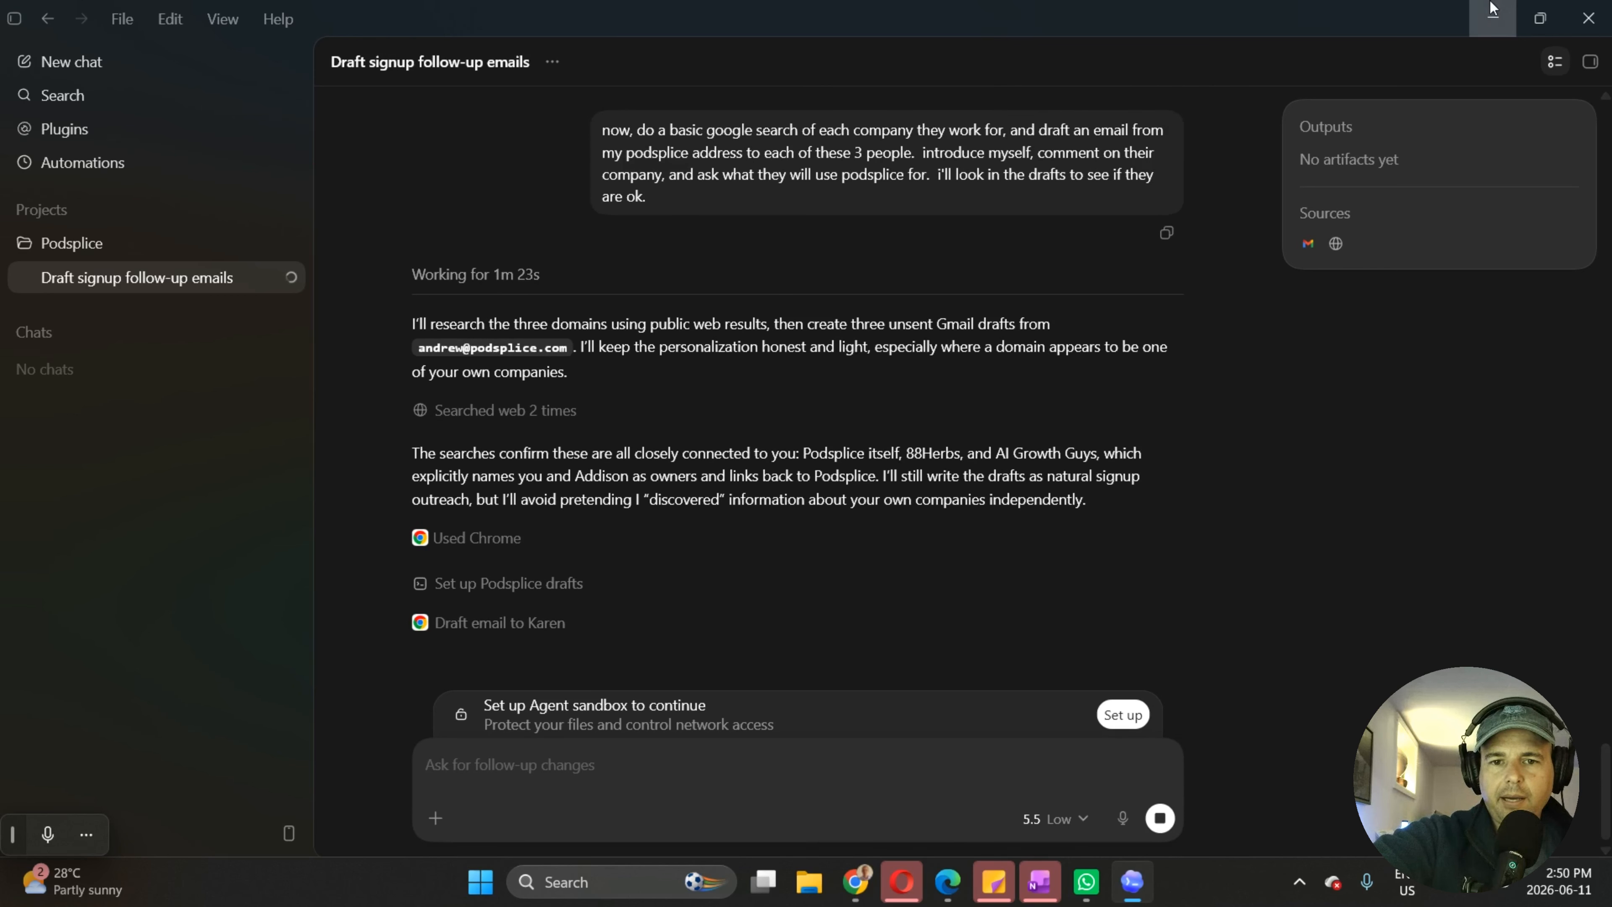
Check the new messages in Gmail's Drafts folder, go back to the inbox, and return to Codex to read the agent's reply.
{"action": "left_click", "coordinate": [1495, 16]}
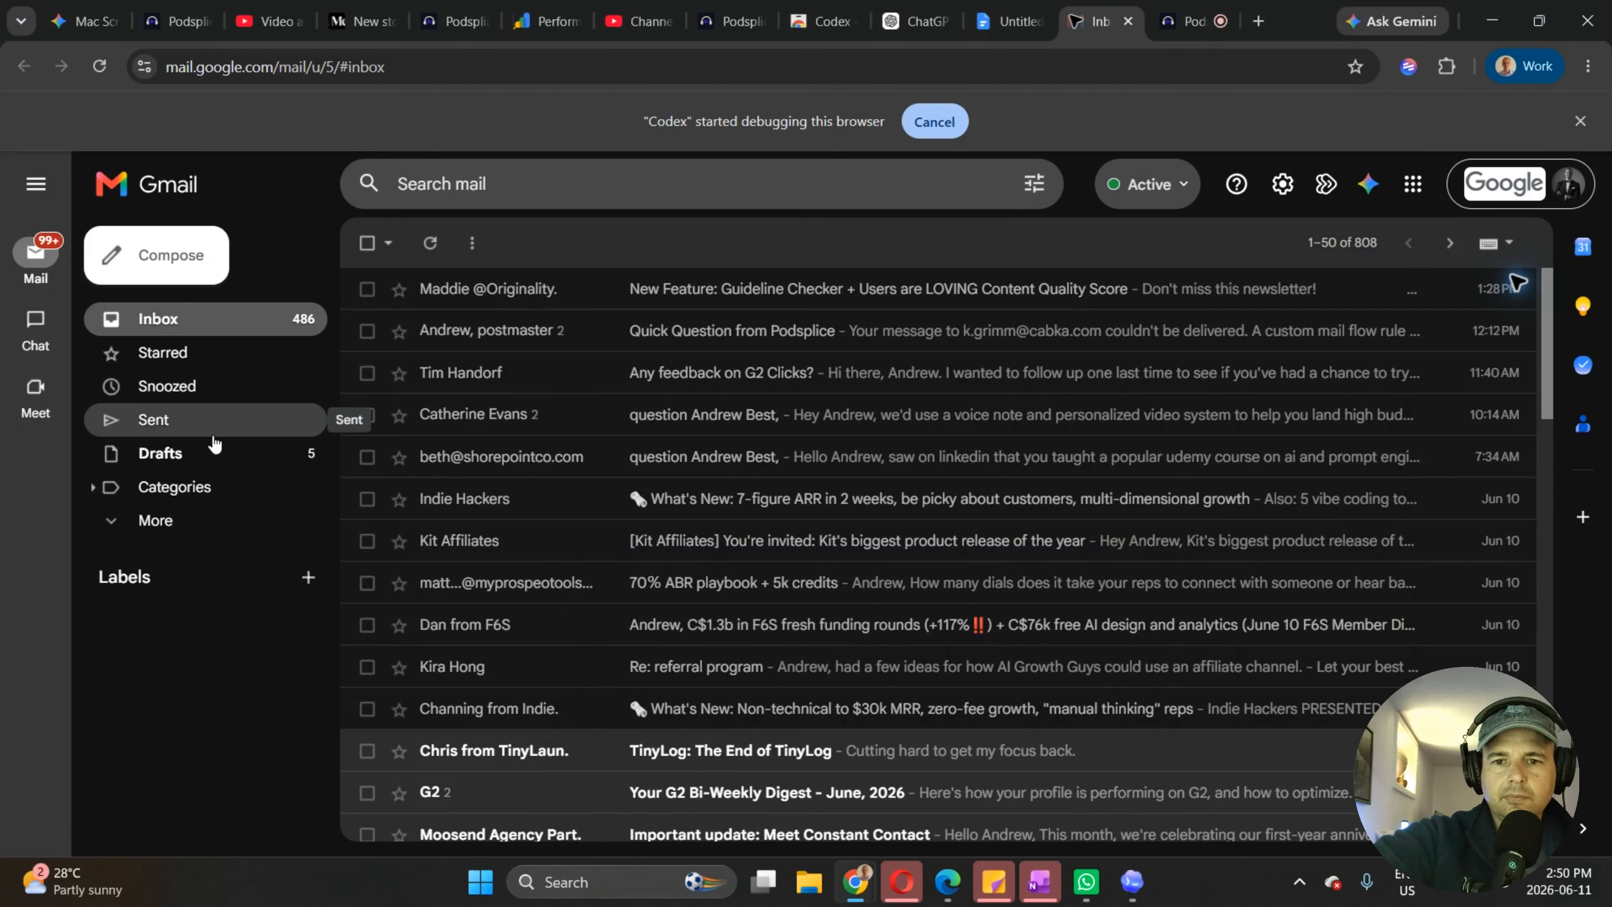
{"action": "left_click", "coordinate": [197, 467]}
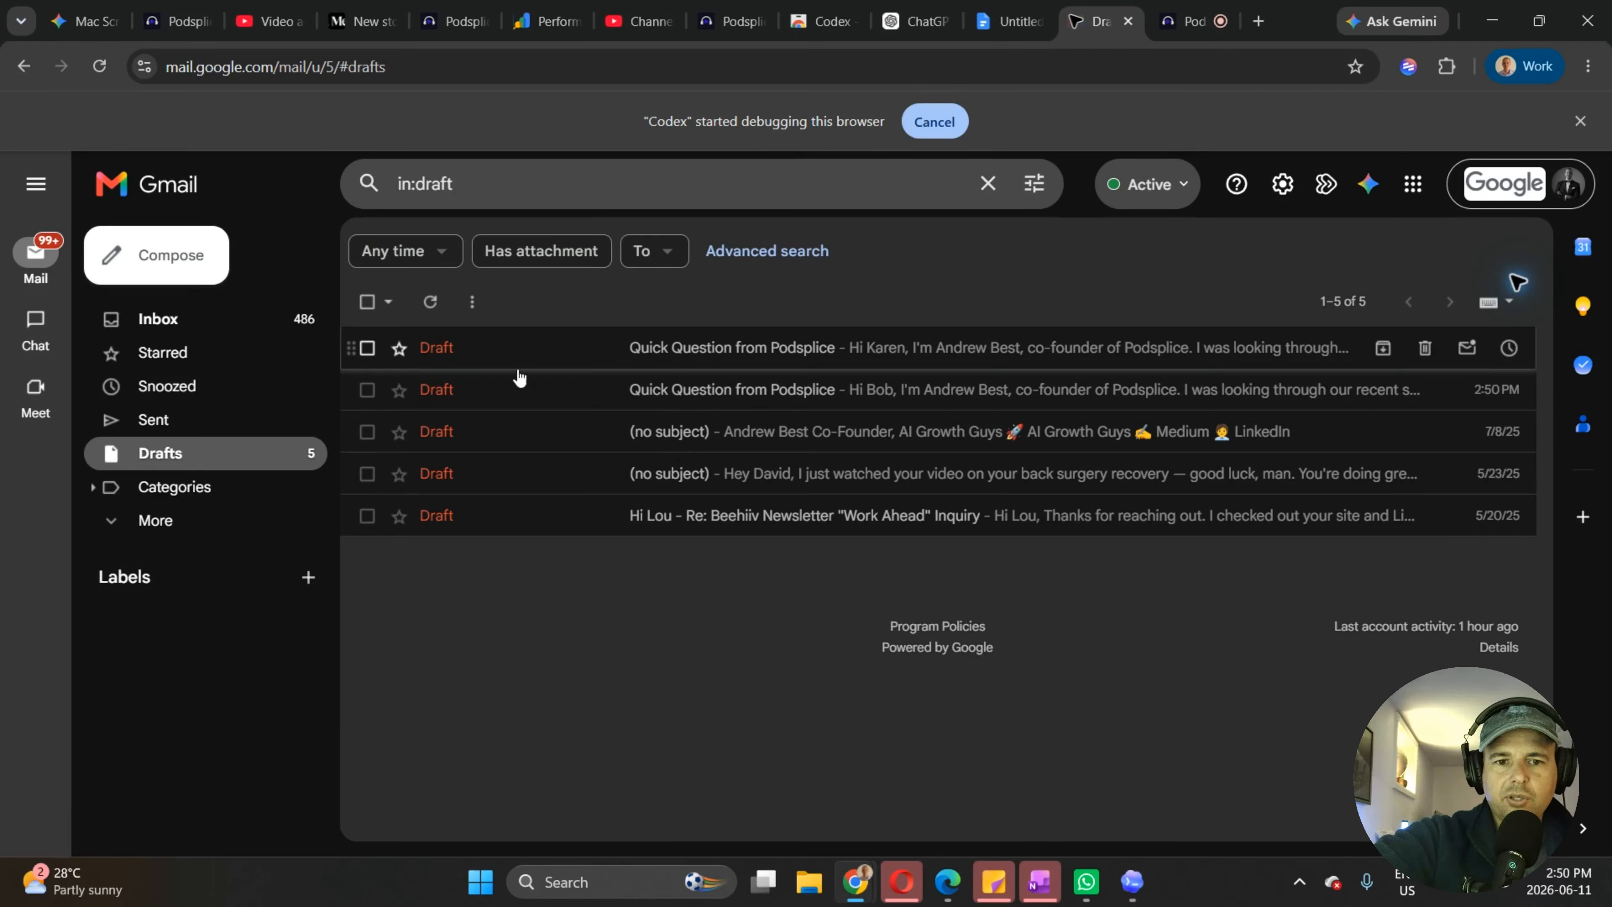
{"action": "left_click", "coordinate": [177, 319]}
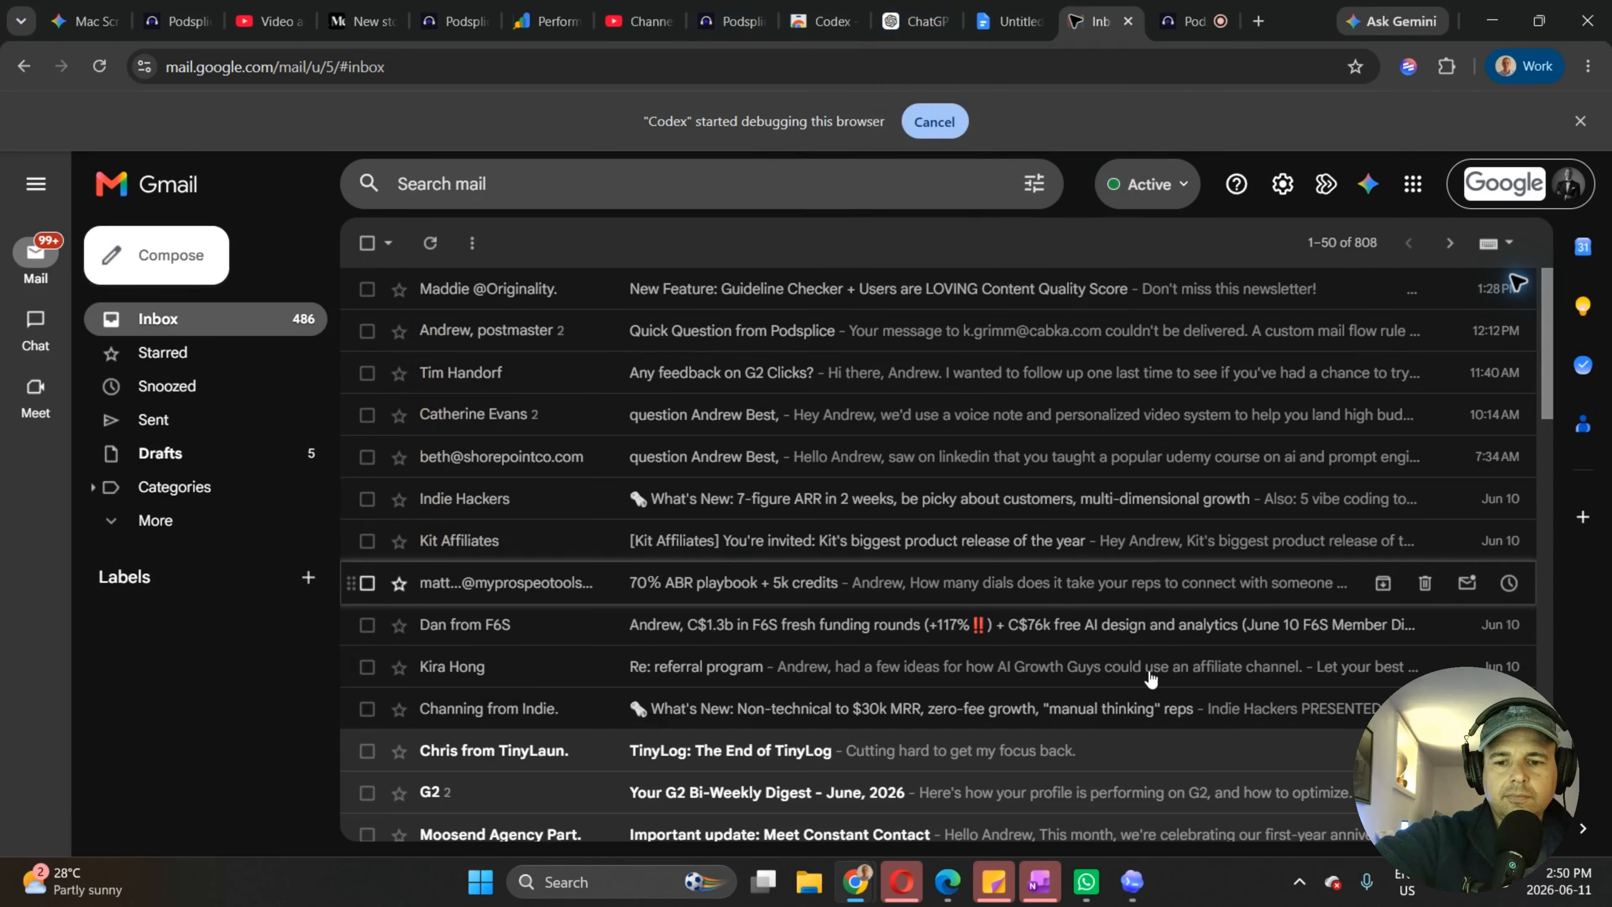
{"action": "left_click", "coordinate": [1132, 881]}
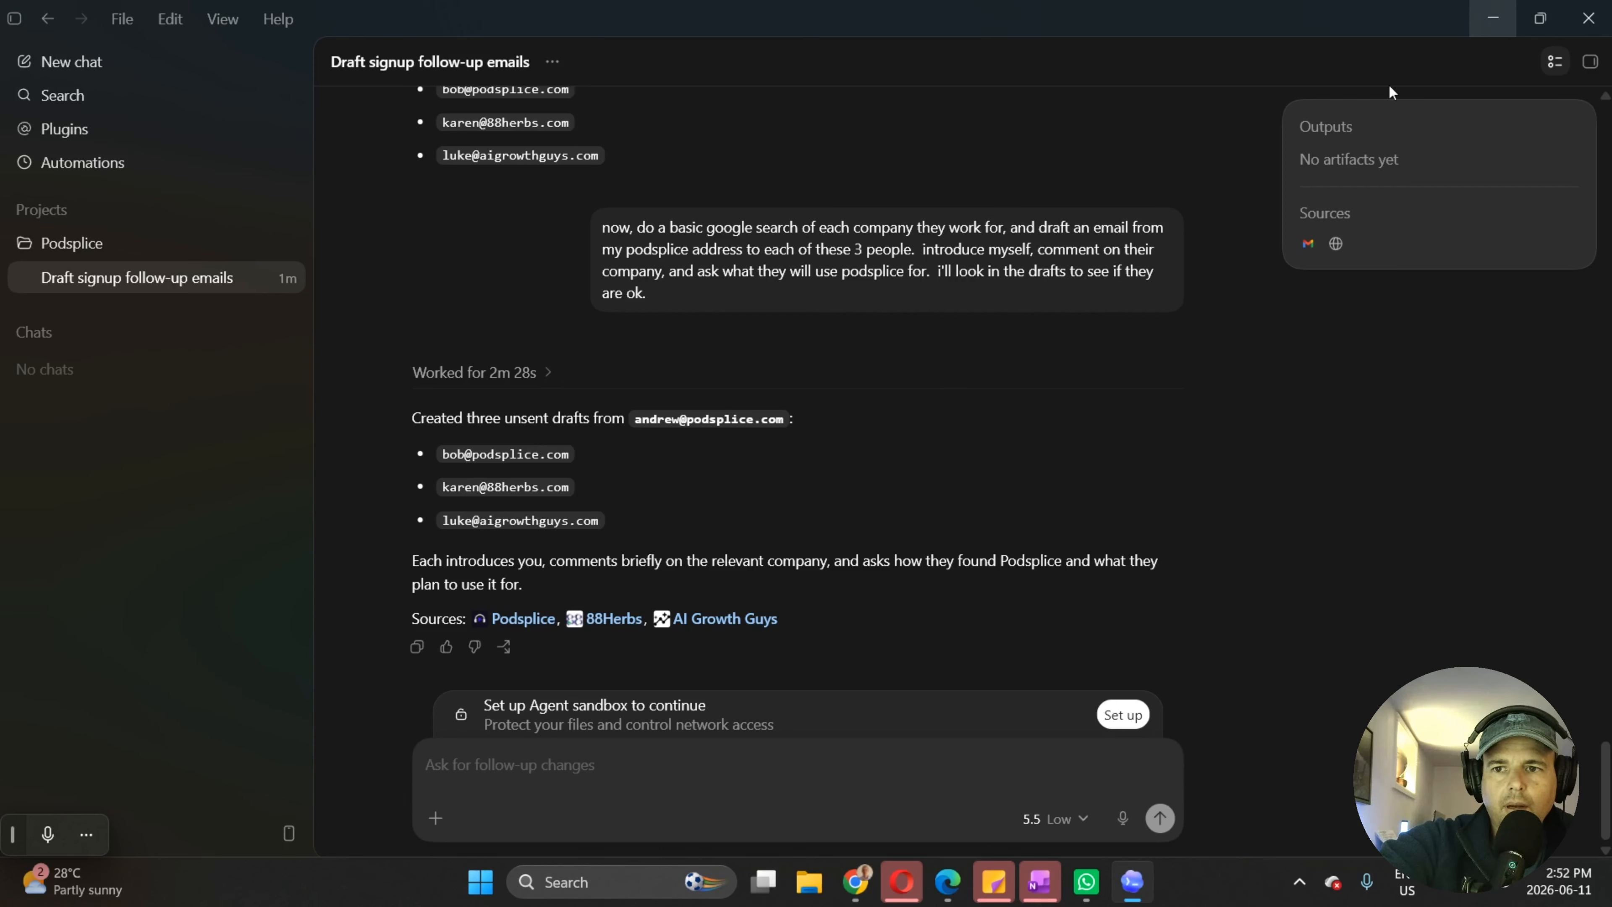
Switch back to Gmail in the browser and reopen the Drafts folder from the inbox to review the agent's drafts.
{"action": "left_click", "coordinate": [1492, 18]}
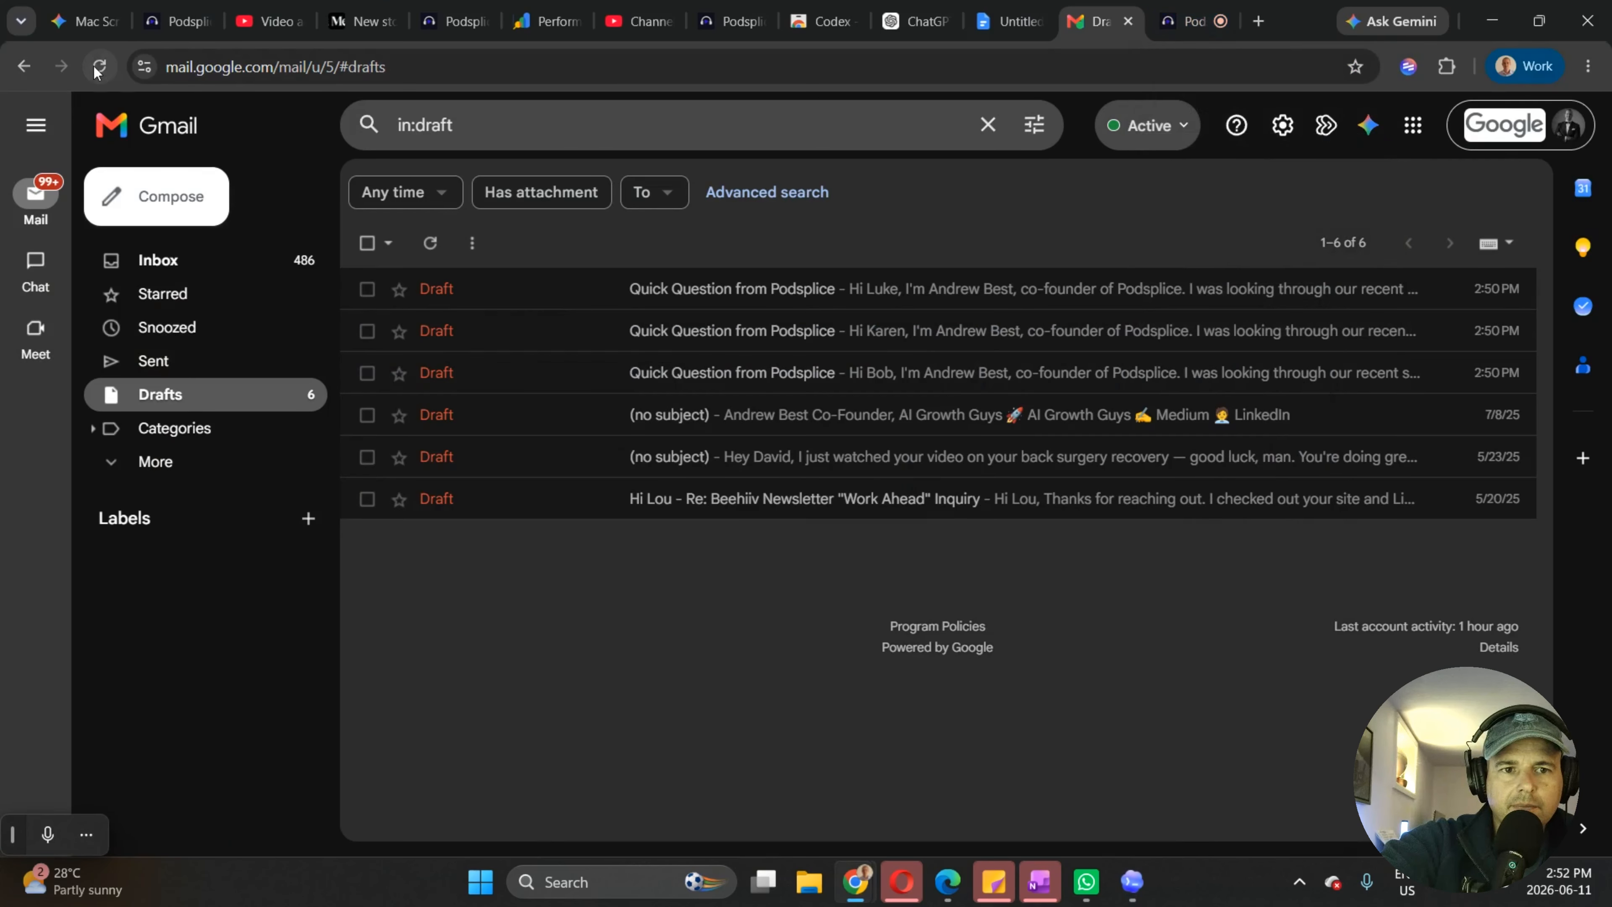
{"action": "left_click", "coordinate": [168, 275]}
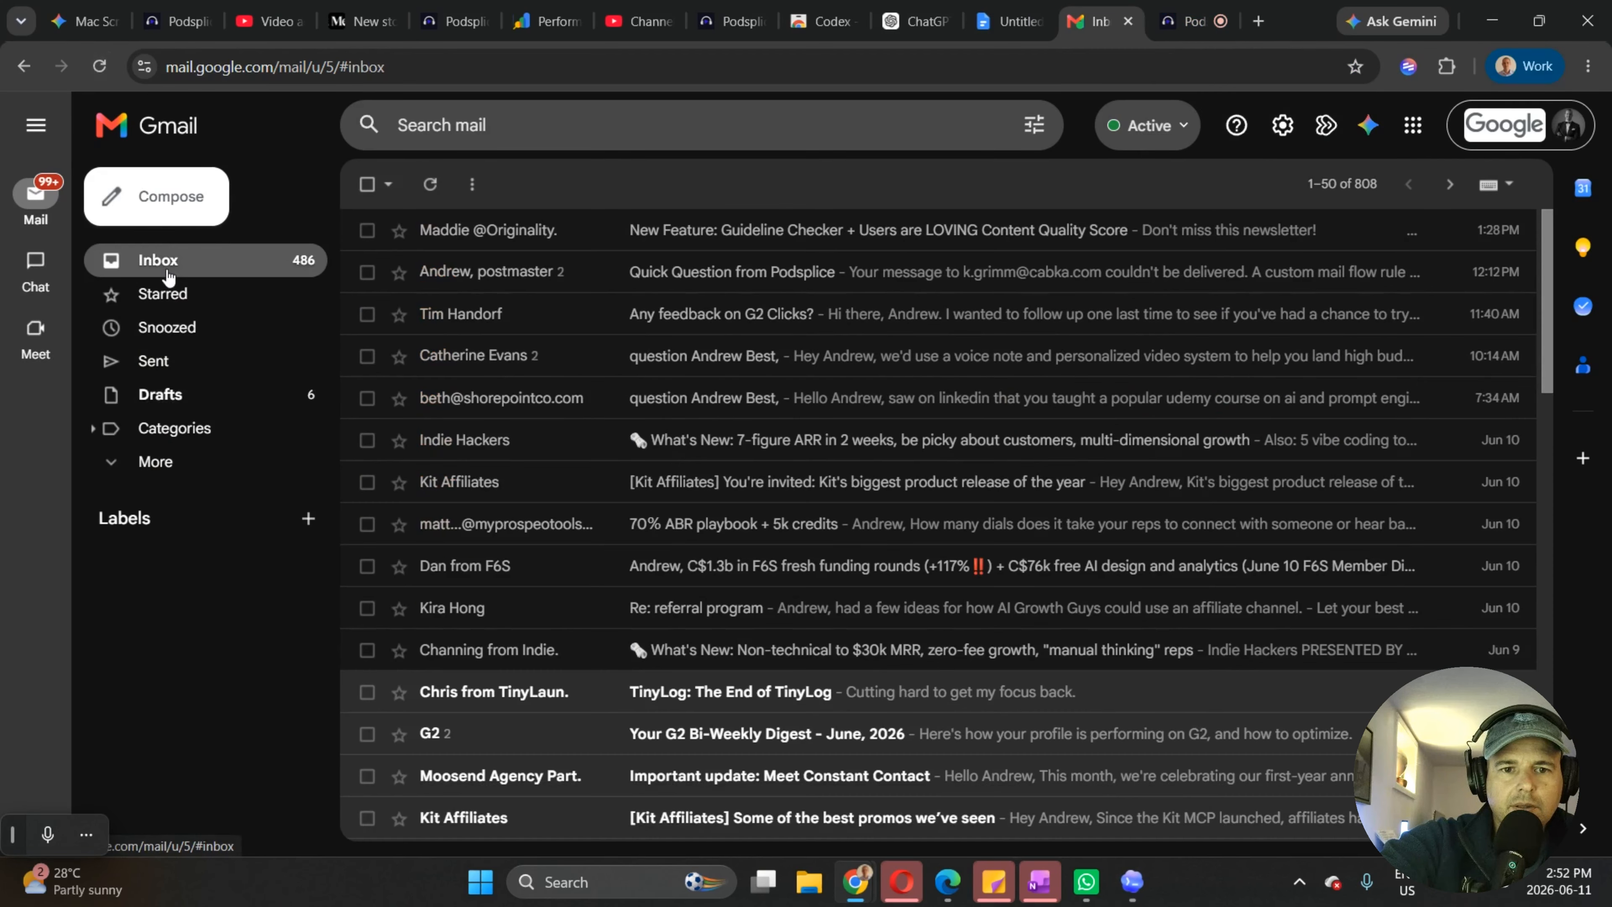
{"action": "left_click", "coordinate": [222, 396]}
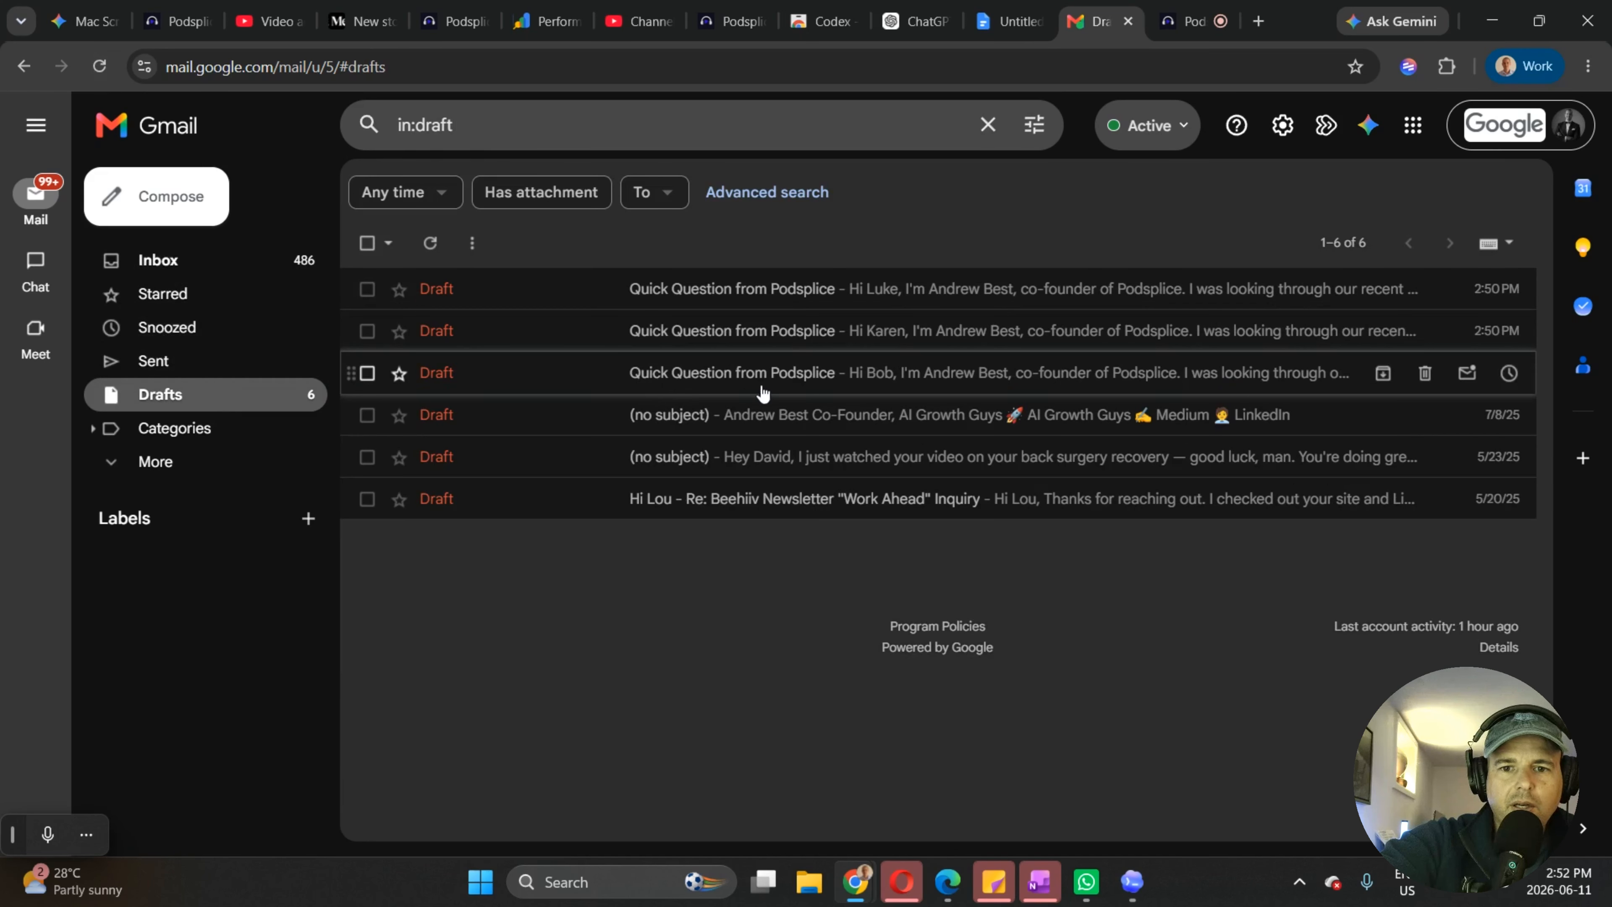
Open the "Quick Question from Podsplice" draft addressed to the podsplice.com recipient and examine its sender address and the available sender options.
{"action": "left_click", "coordinate": [517, 380]}
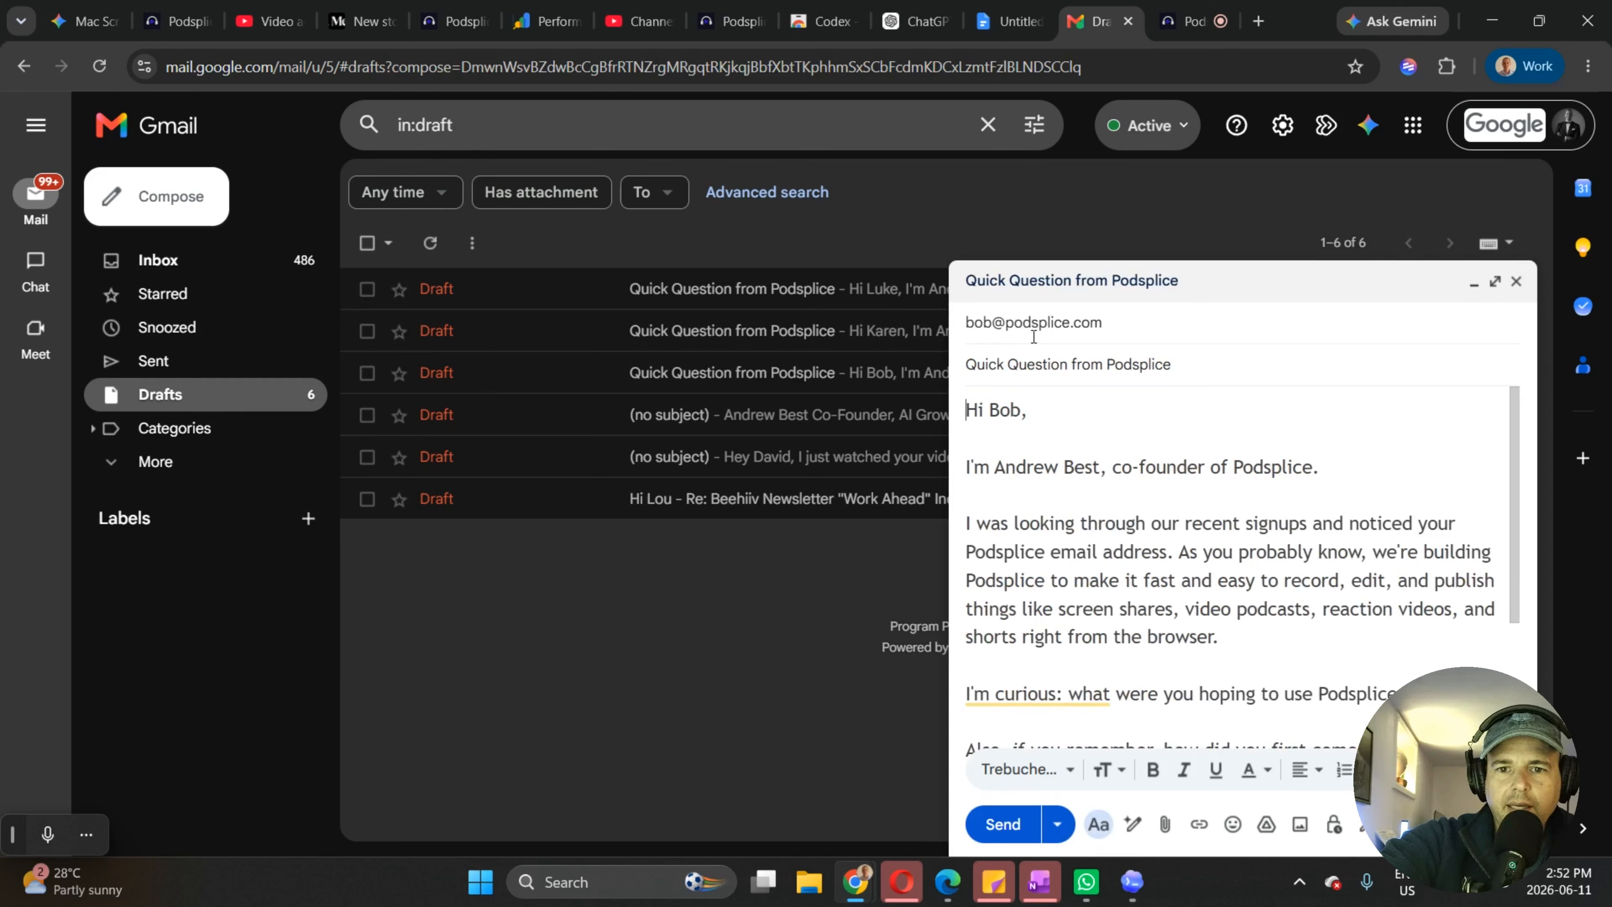
{"action": "mouse_move", "coordinate": [1089, 321]}
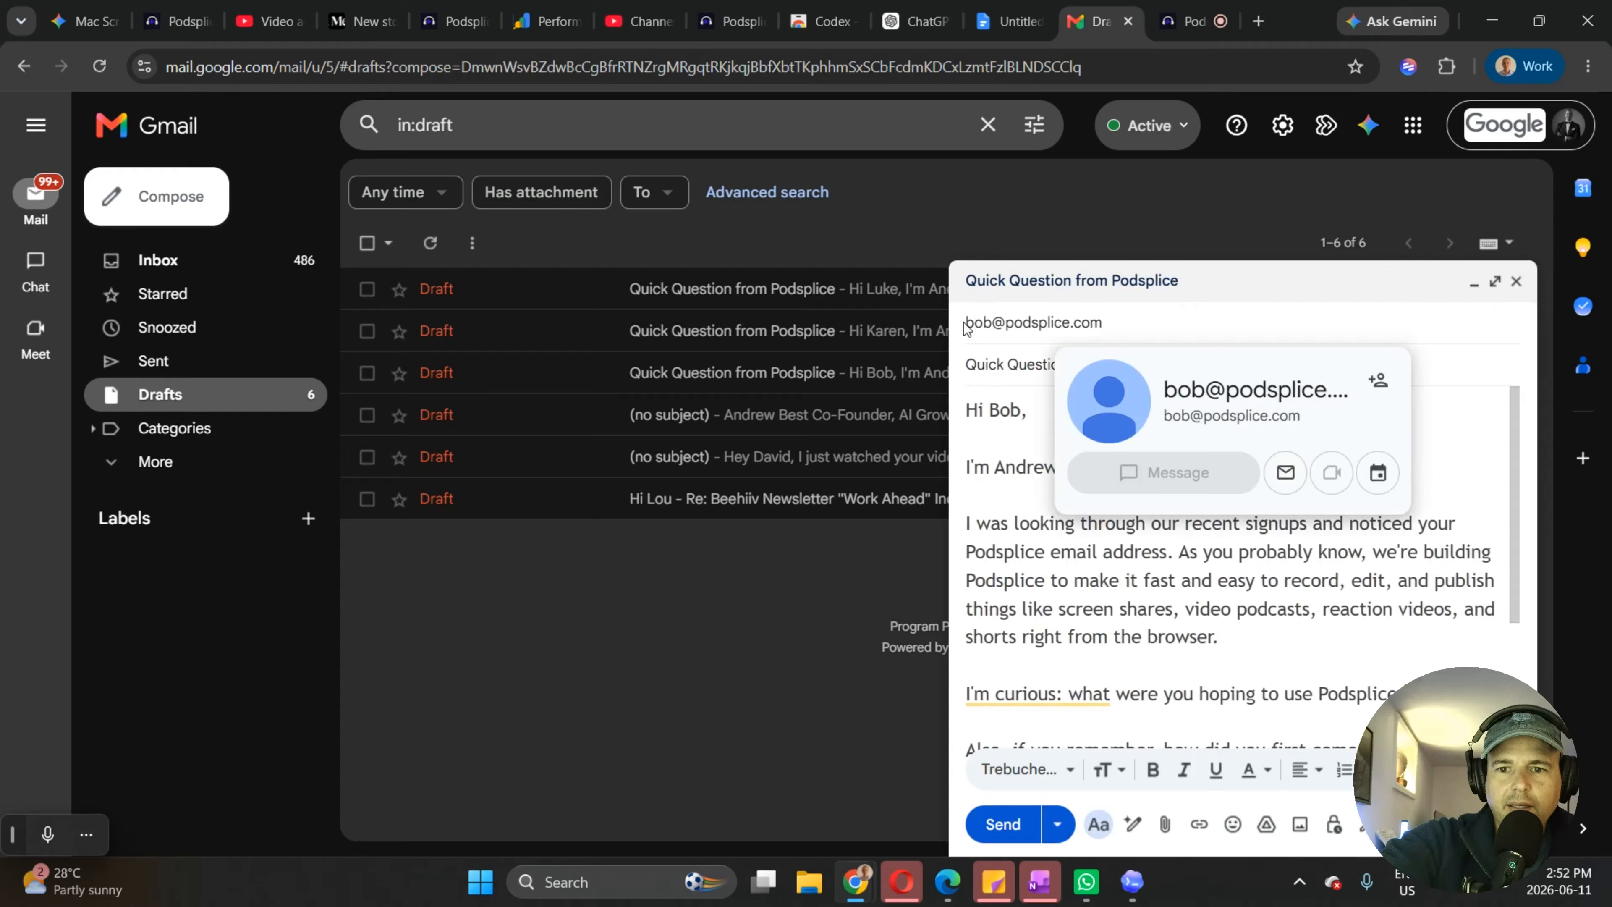
{"action": "left_click", "coordinate": [1115, 329]}
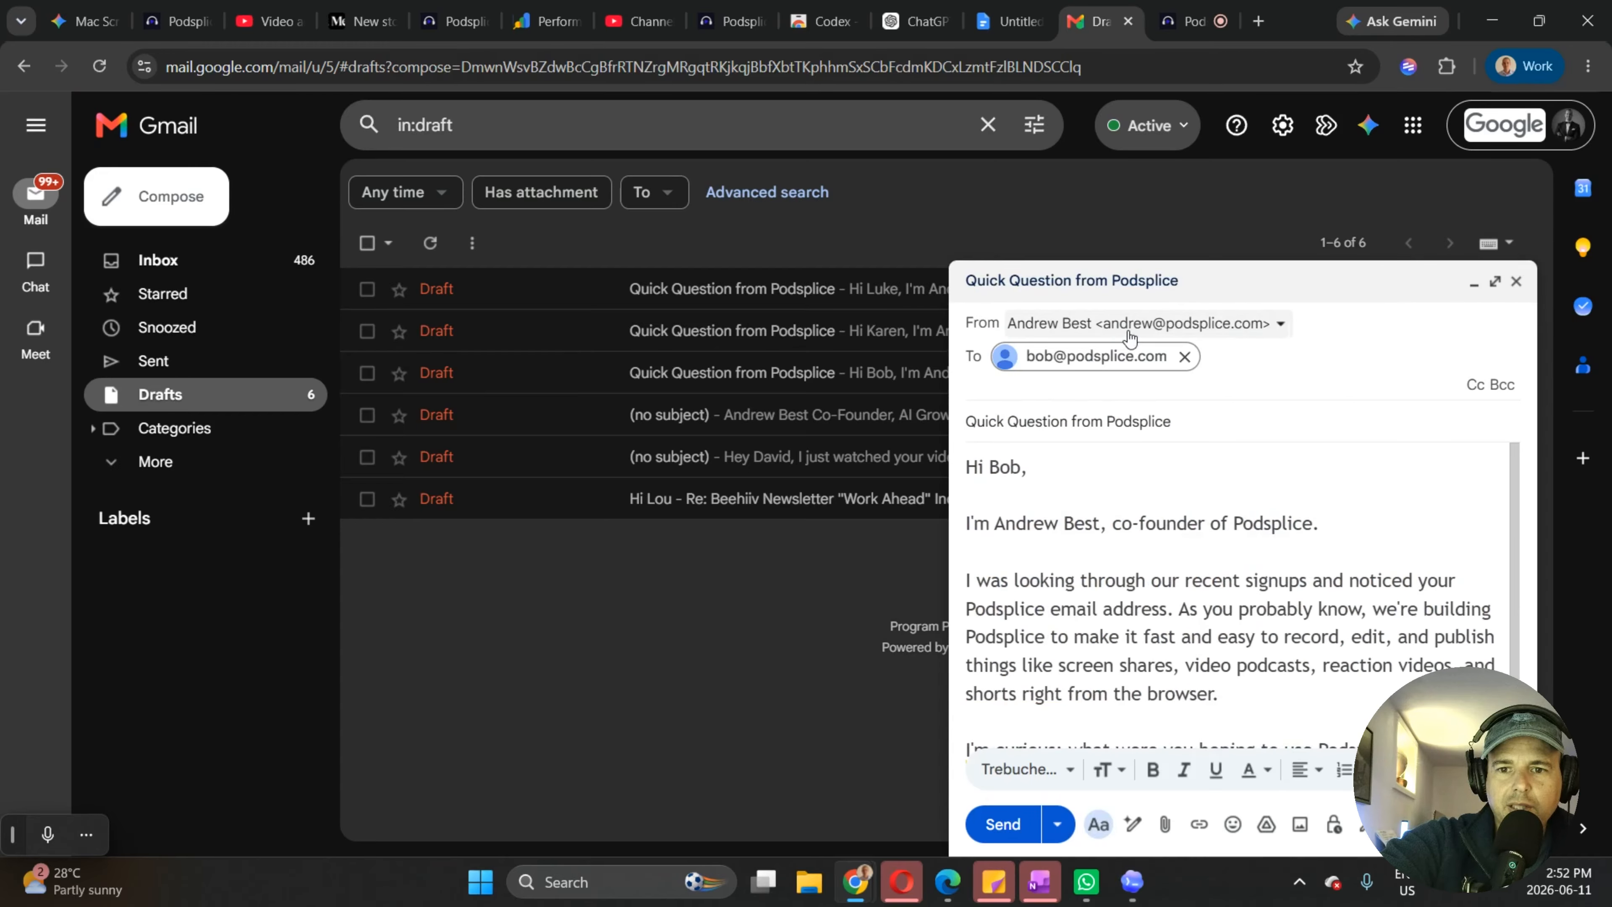
{"action": "left_click", "coordinate": [1184, 328]}
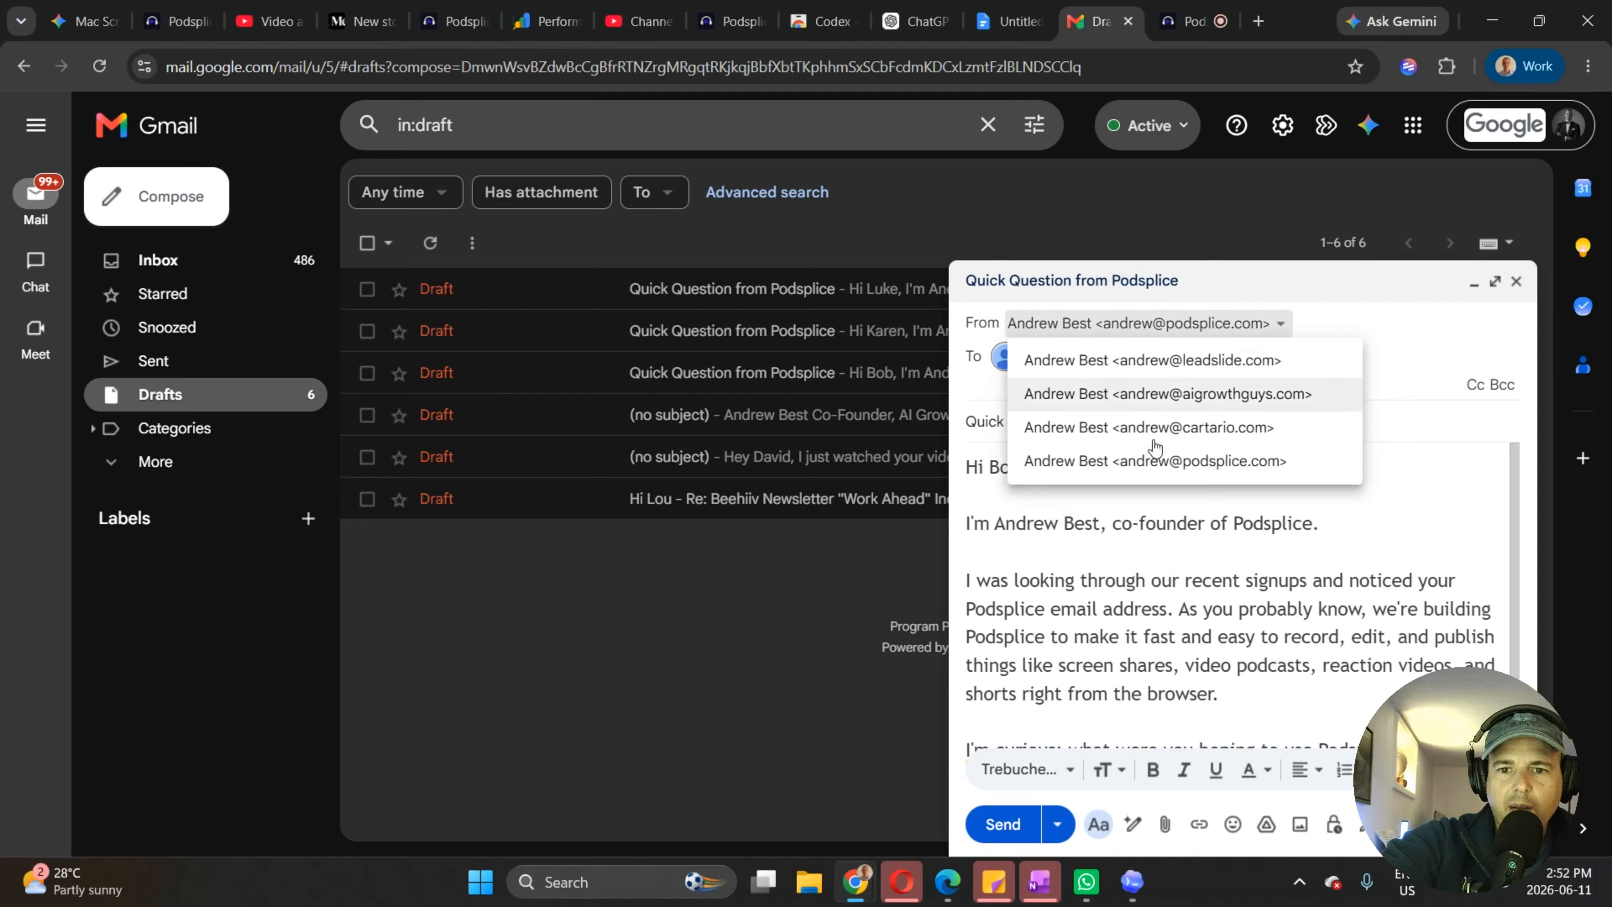
{"action": "left_click", "coordinate": [1388, 354]}
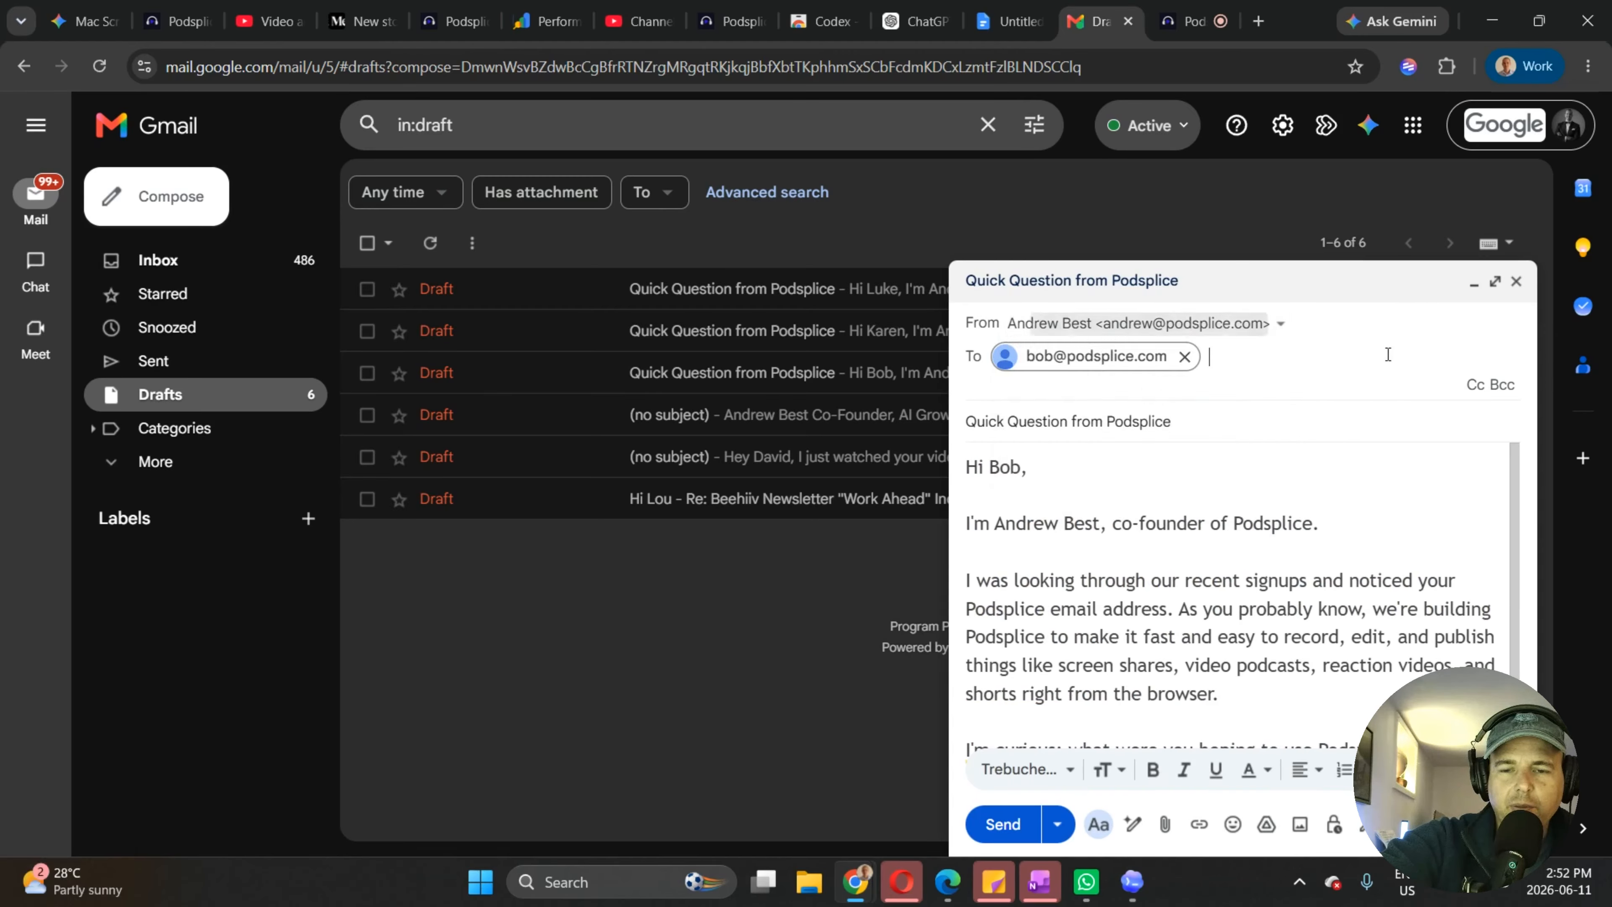
{"action": "left_click", "coordinate": [1241, 421]}
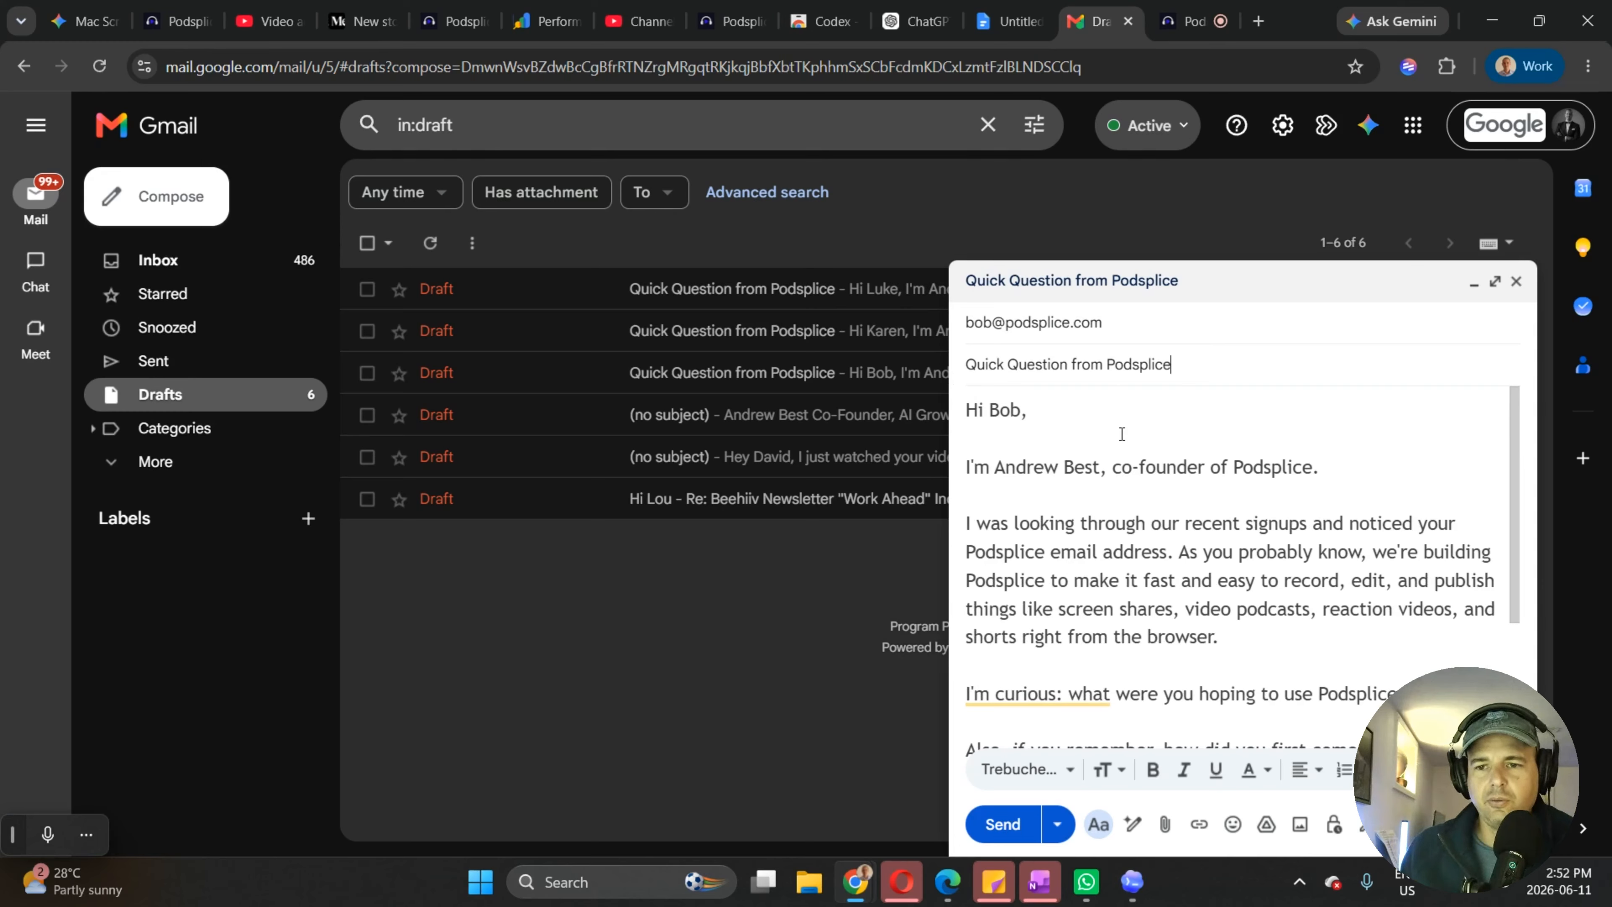
Read the body of the draft addressed to the podsplice.com recipient, briefly open the 88herbs.com draft beside it, and close both drafts.
{"action": "left_click_drag", "start_coordinate": [1511, 470], "coordinate": [1511, 479]}
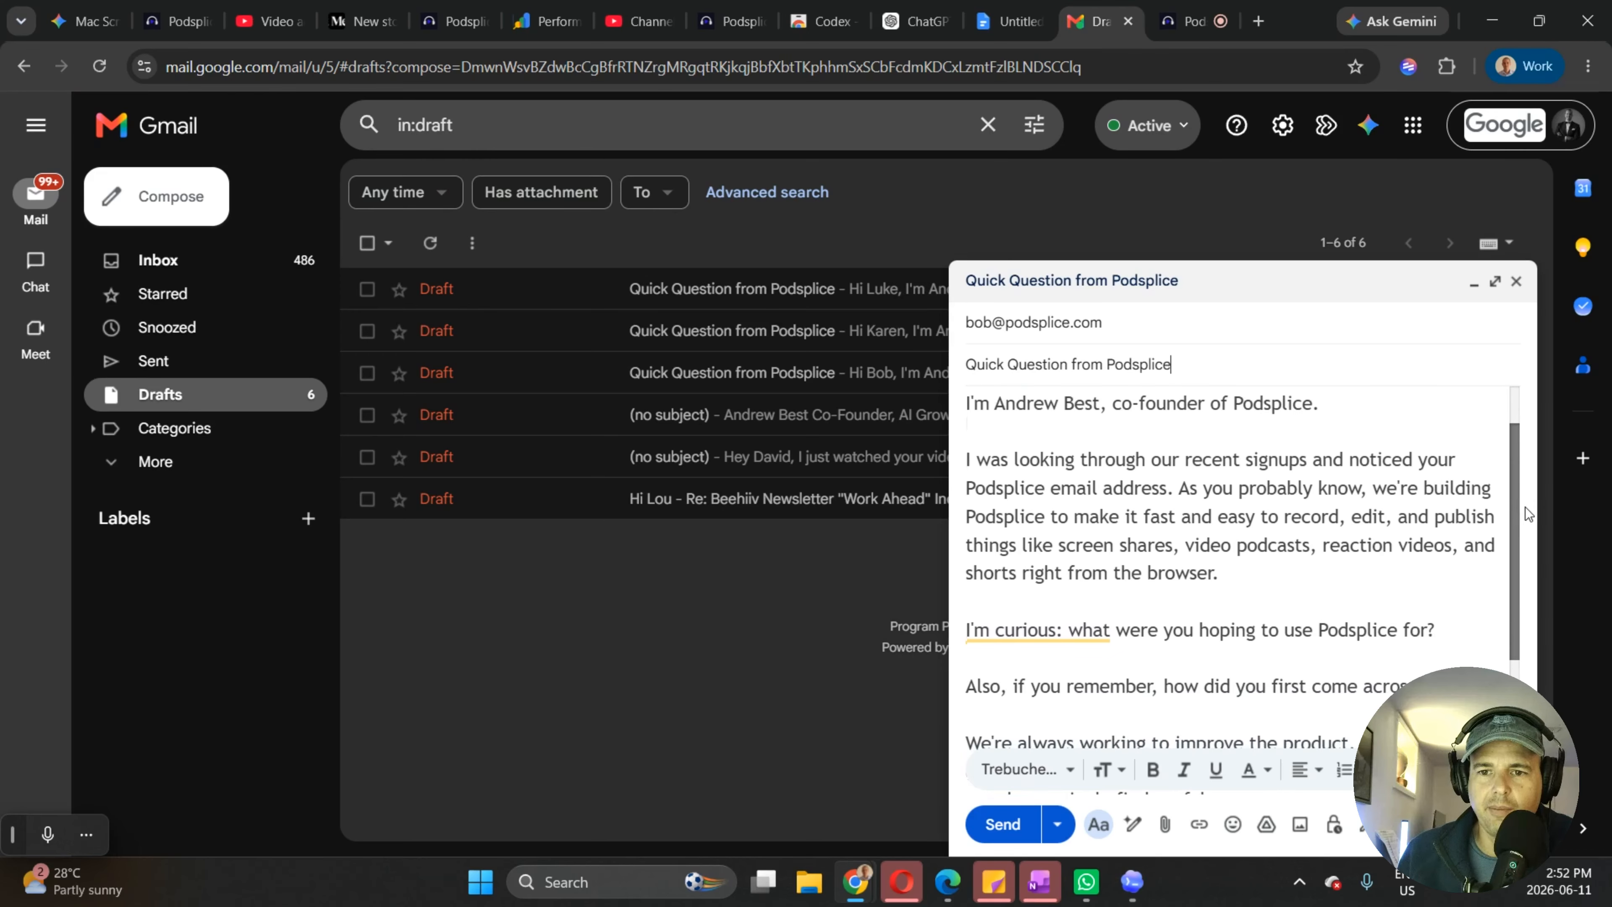
{"action": "scroll", "coordinate": [1526, 512], "scroll_direction": "down", "scroll_amount": 1}
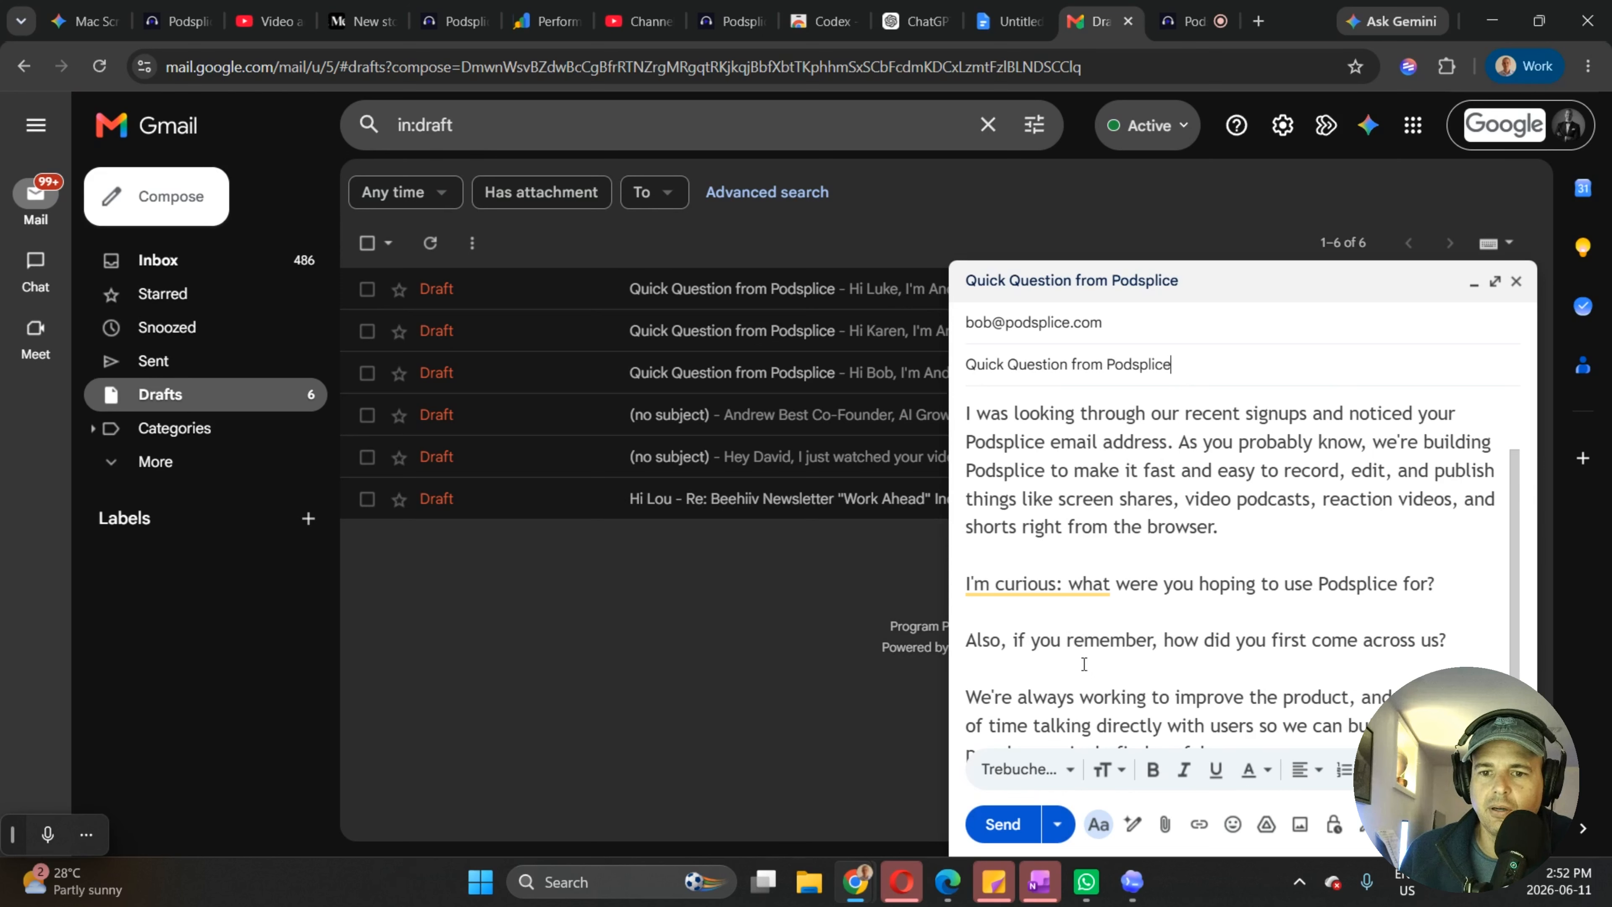
{"action": "left_click", "coordinate": [502, 343]}
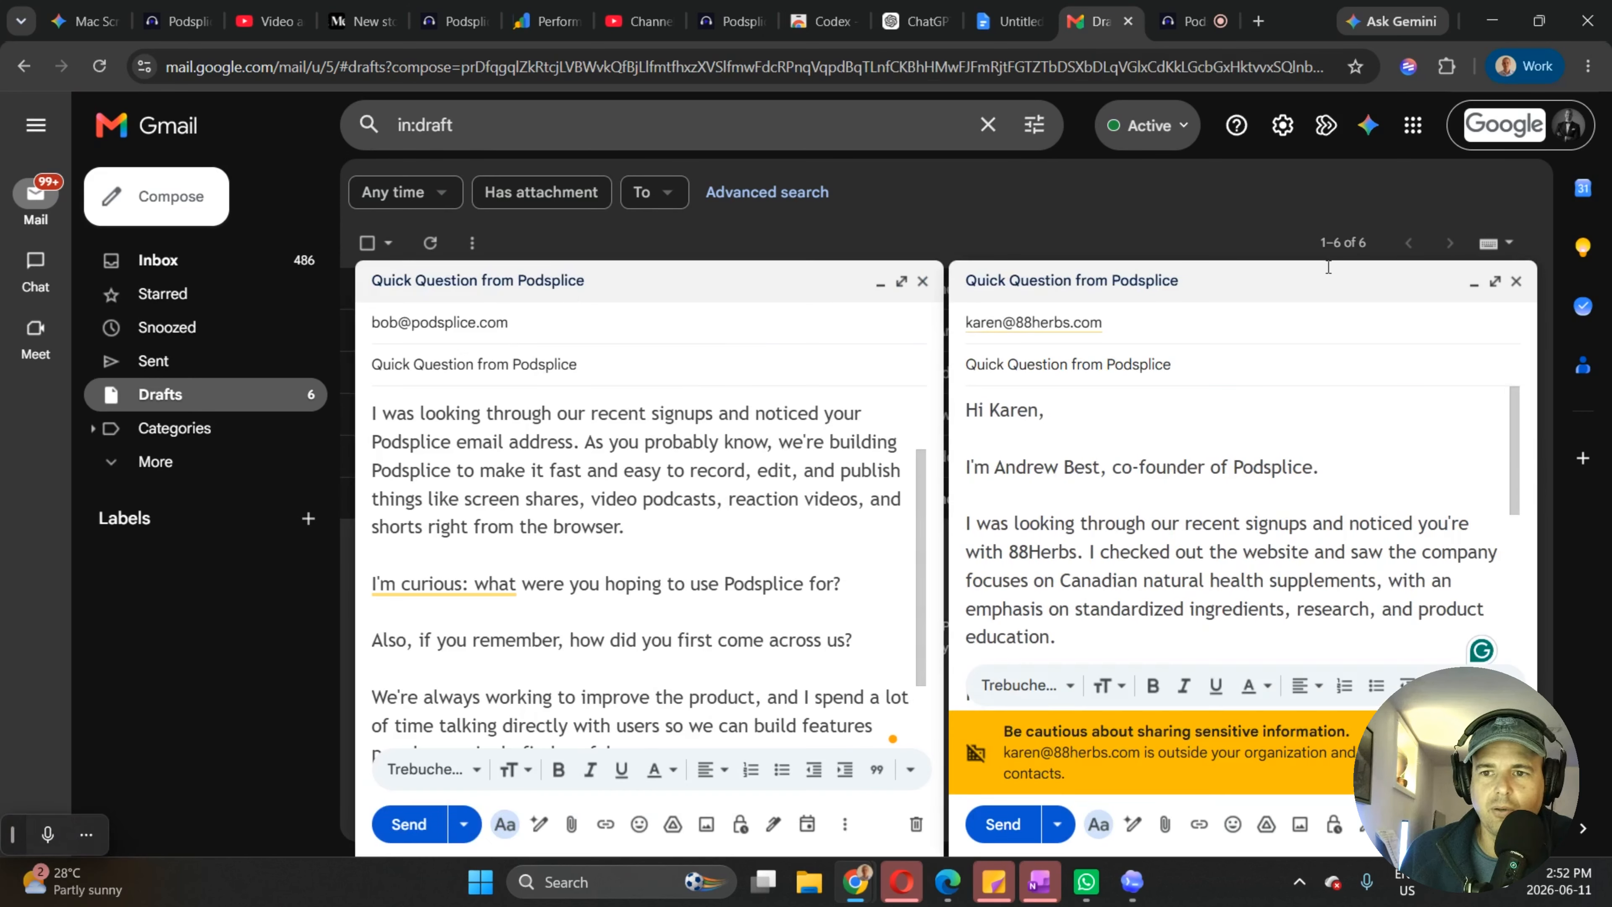
{"action": "left_click", "coordinate": [1515, 284]}
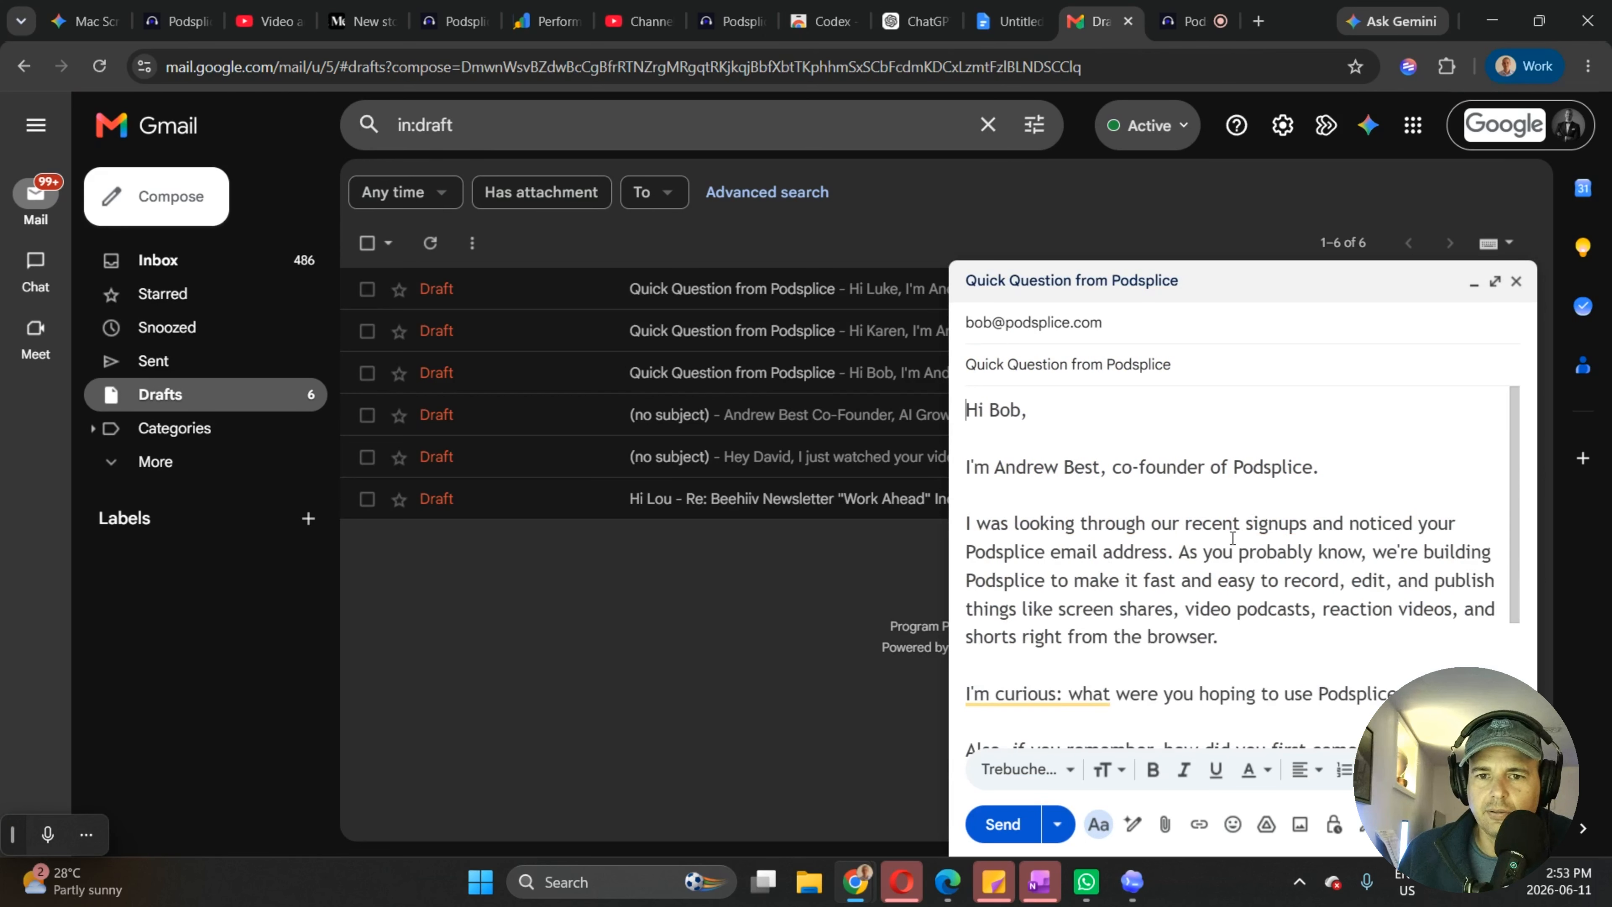
{"action": "left_click", "coordinate": [1517, 283]}
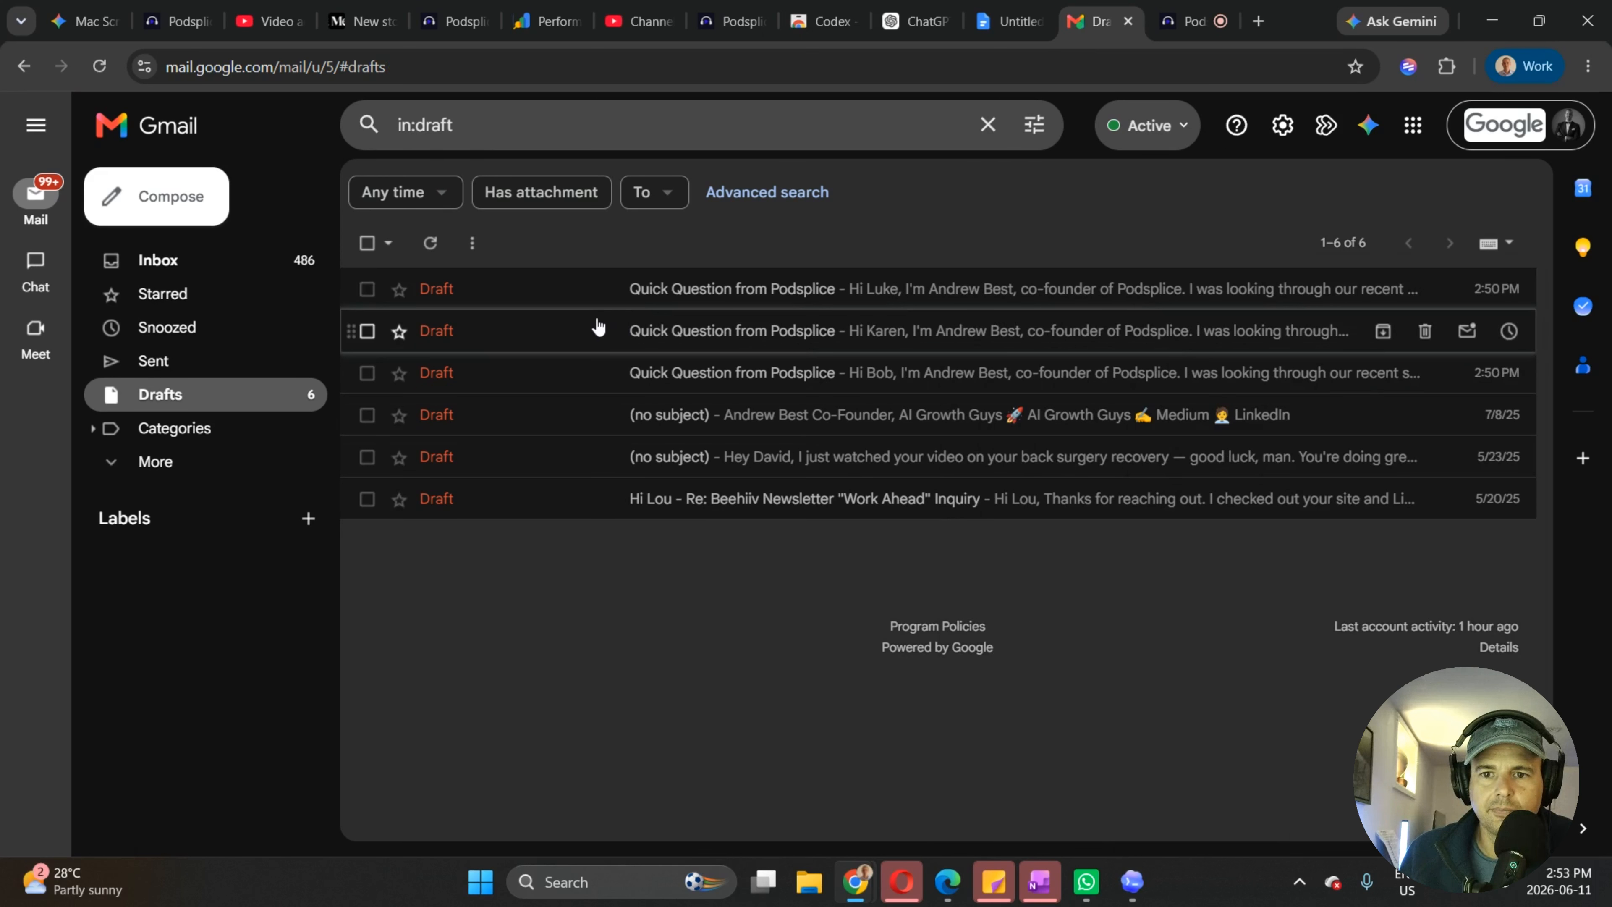
Reopen the "Quick Question from Podsplice" draft addressed to the 88herbs.com recipient and read through its personalized body.
{"action": "left_click", "coordinate": [565, 331]}
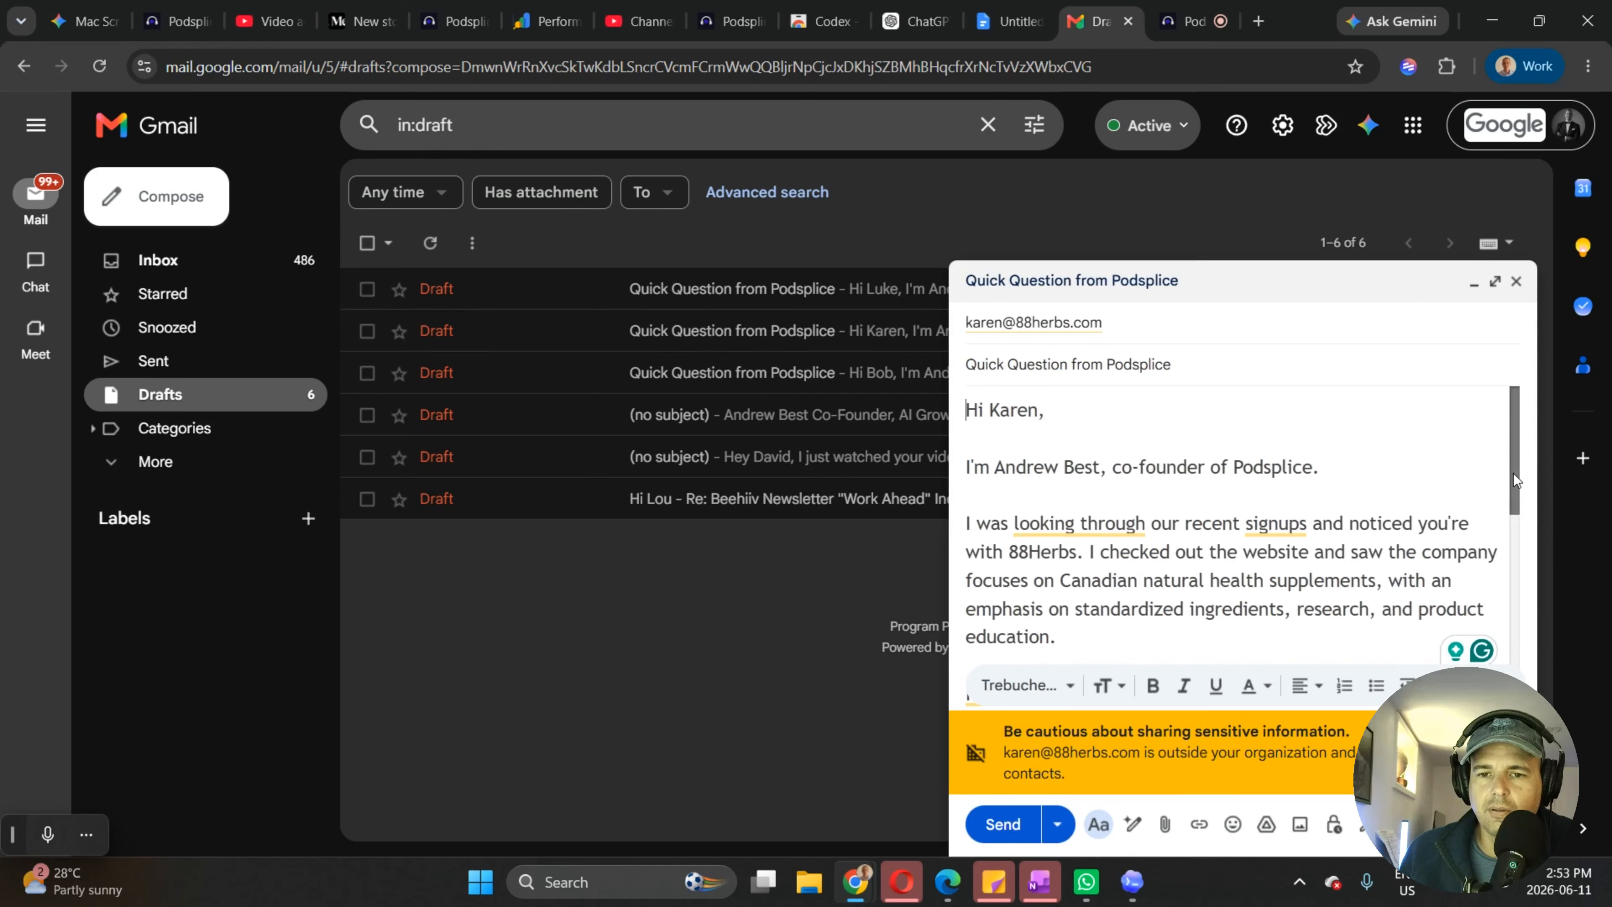
{"action": "left_click_drag", "start_coordinate": [1514, 473], "coordinate": [1521, 518]}
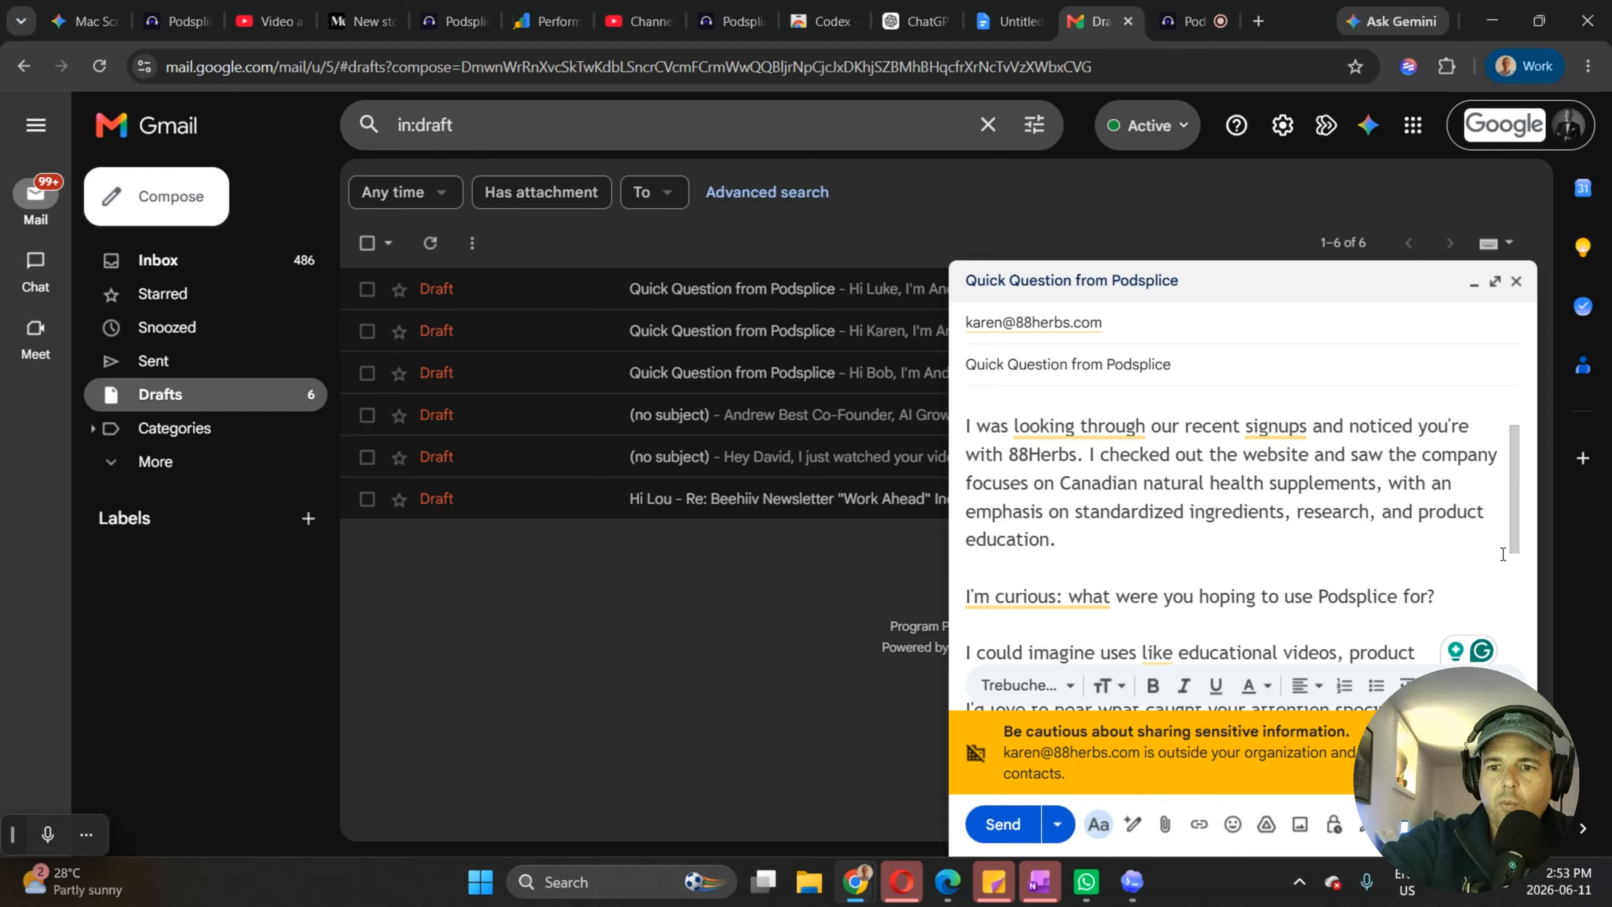
{"action": "left_click_drag", "start_coordinate": [1512, 544], "coordinate": [1392, 566]}
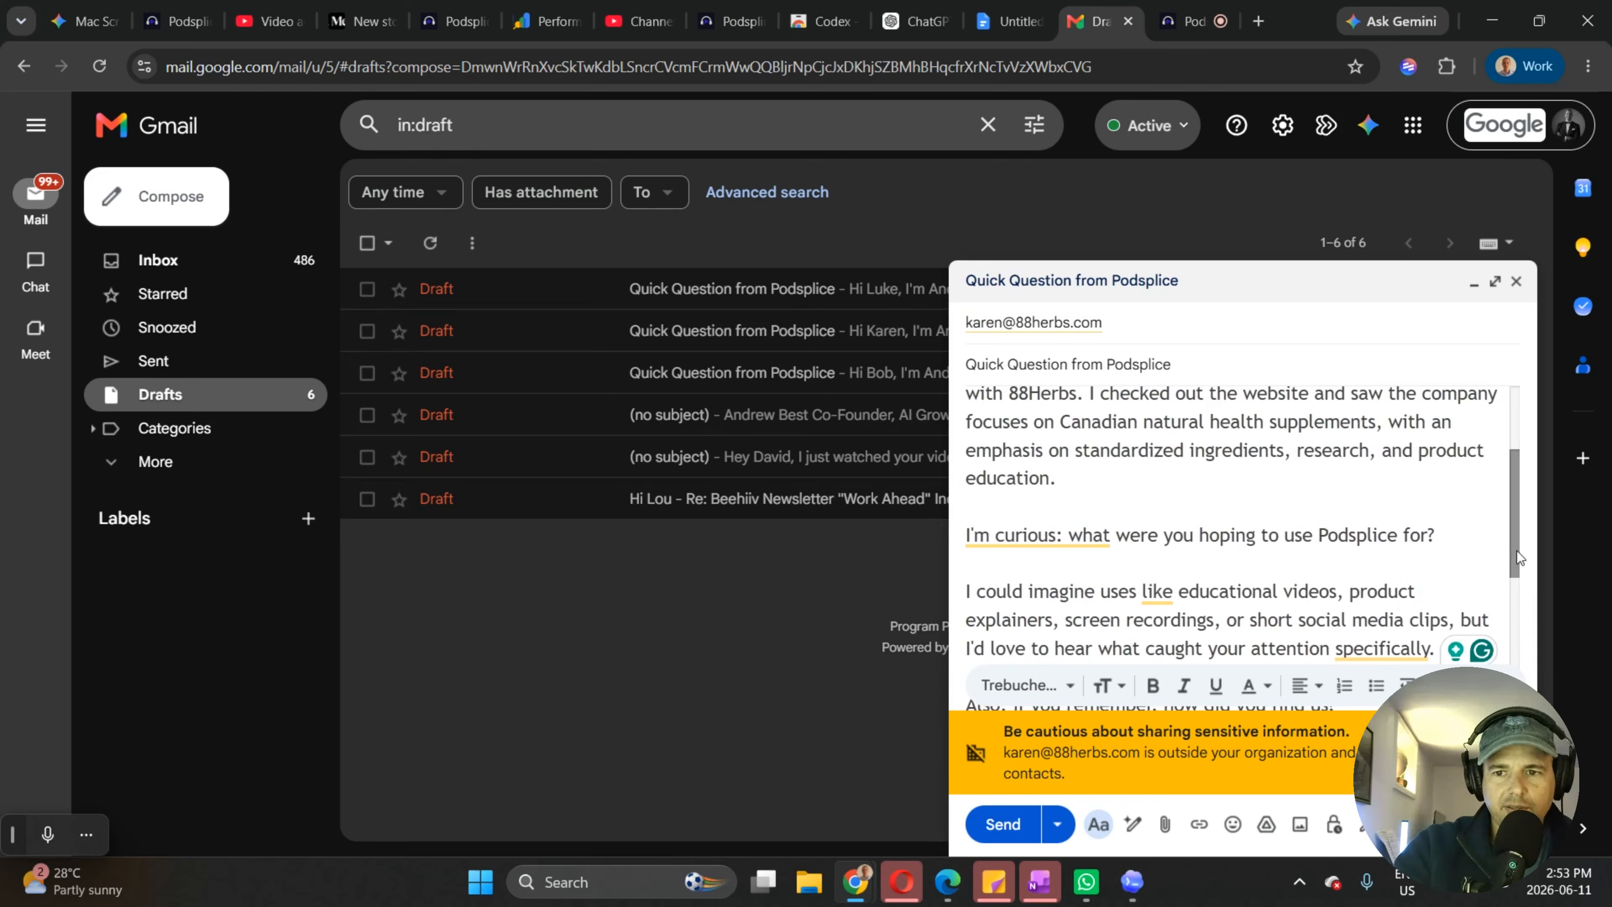
{"action": "left_click_drag", "start_coordinate": [1519, 549], "coordinate": [1482, 470]}
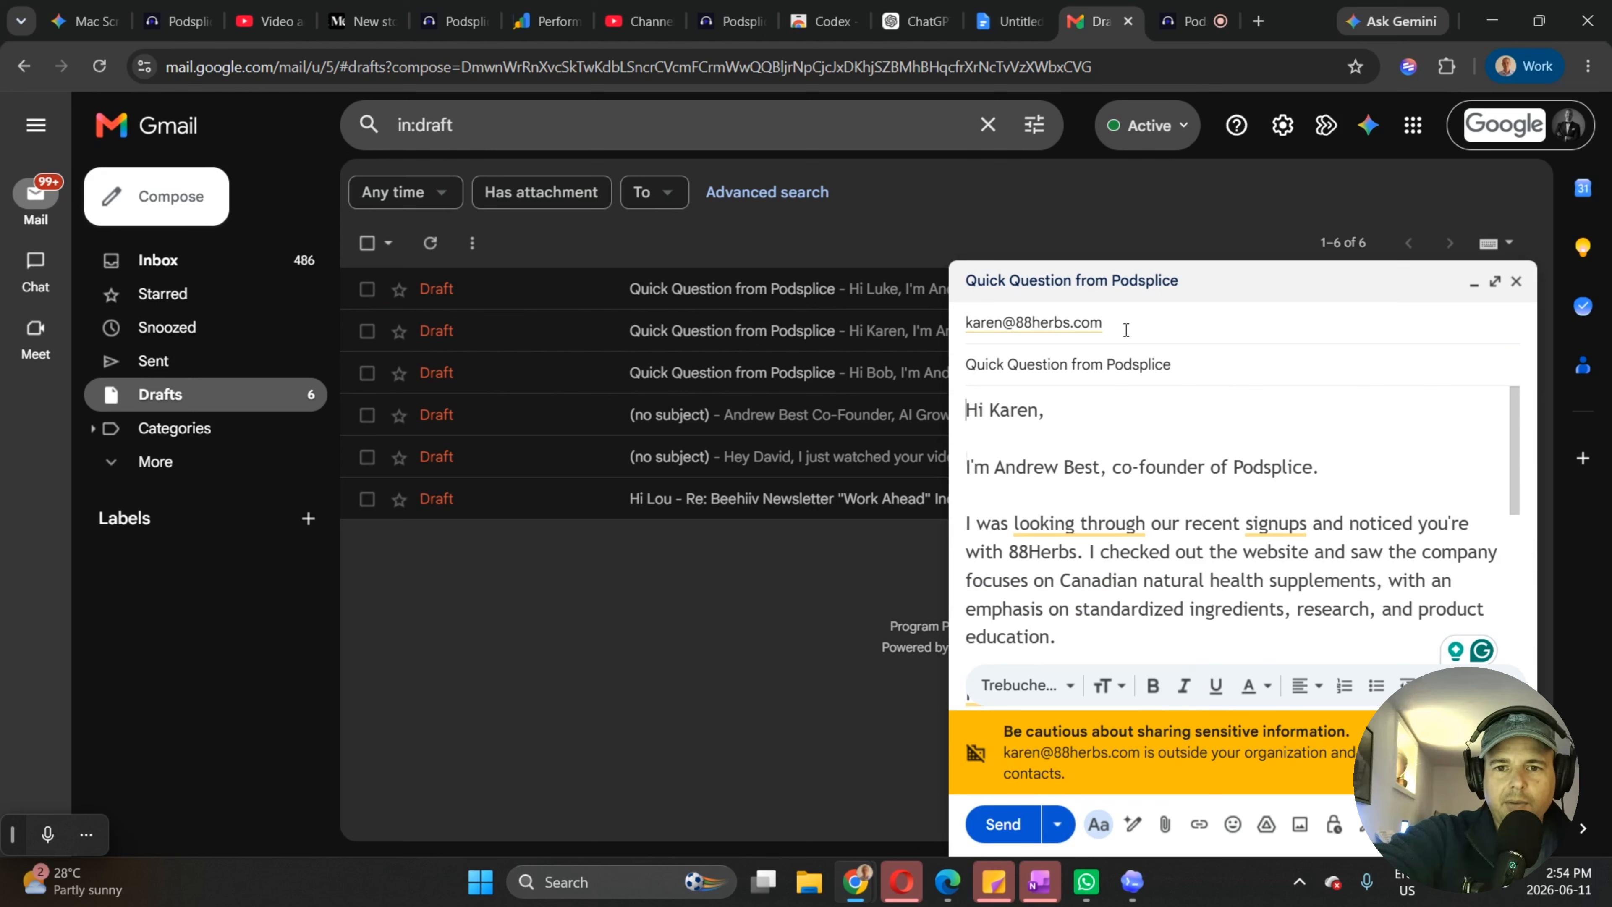
{"action": "mouse_move", "coordinate": [1084, 322]}
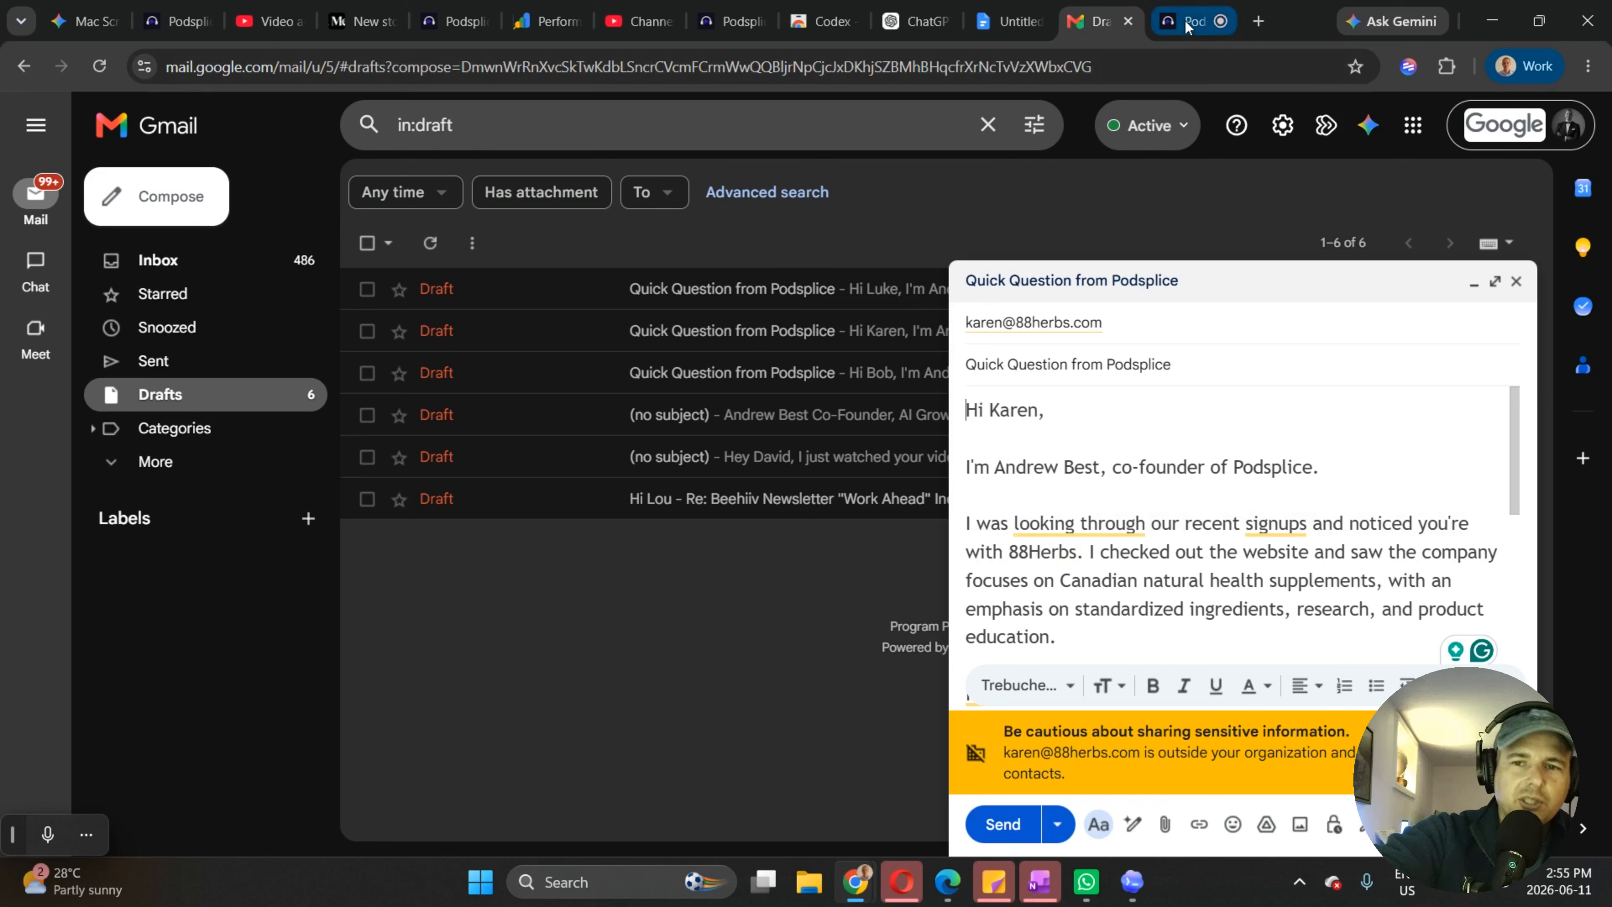
Switch from Gmail to the open Podsplice V2 Recorder page in the browser.
{"action": "mouse_move", "coordinate": [1186, 28]}
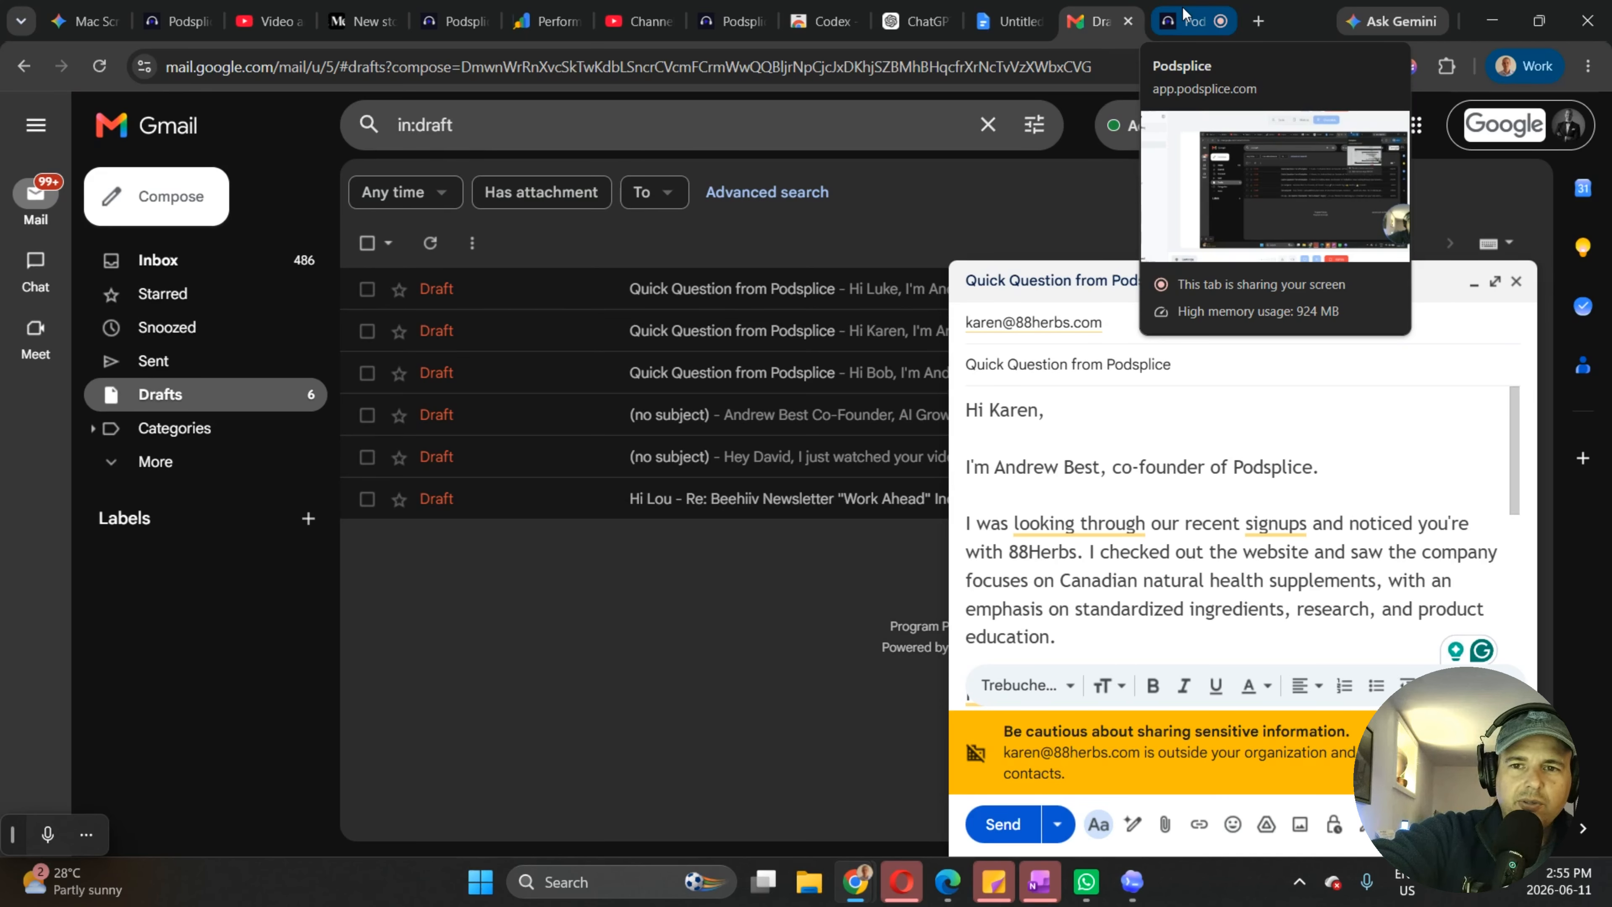
{"action": "left_click", "coordinate": [1184, 12]}
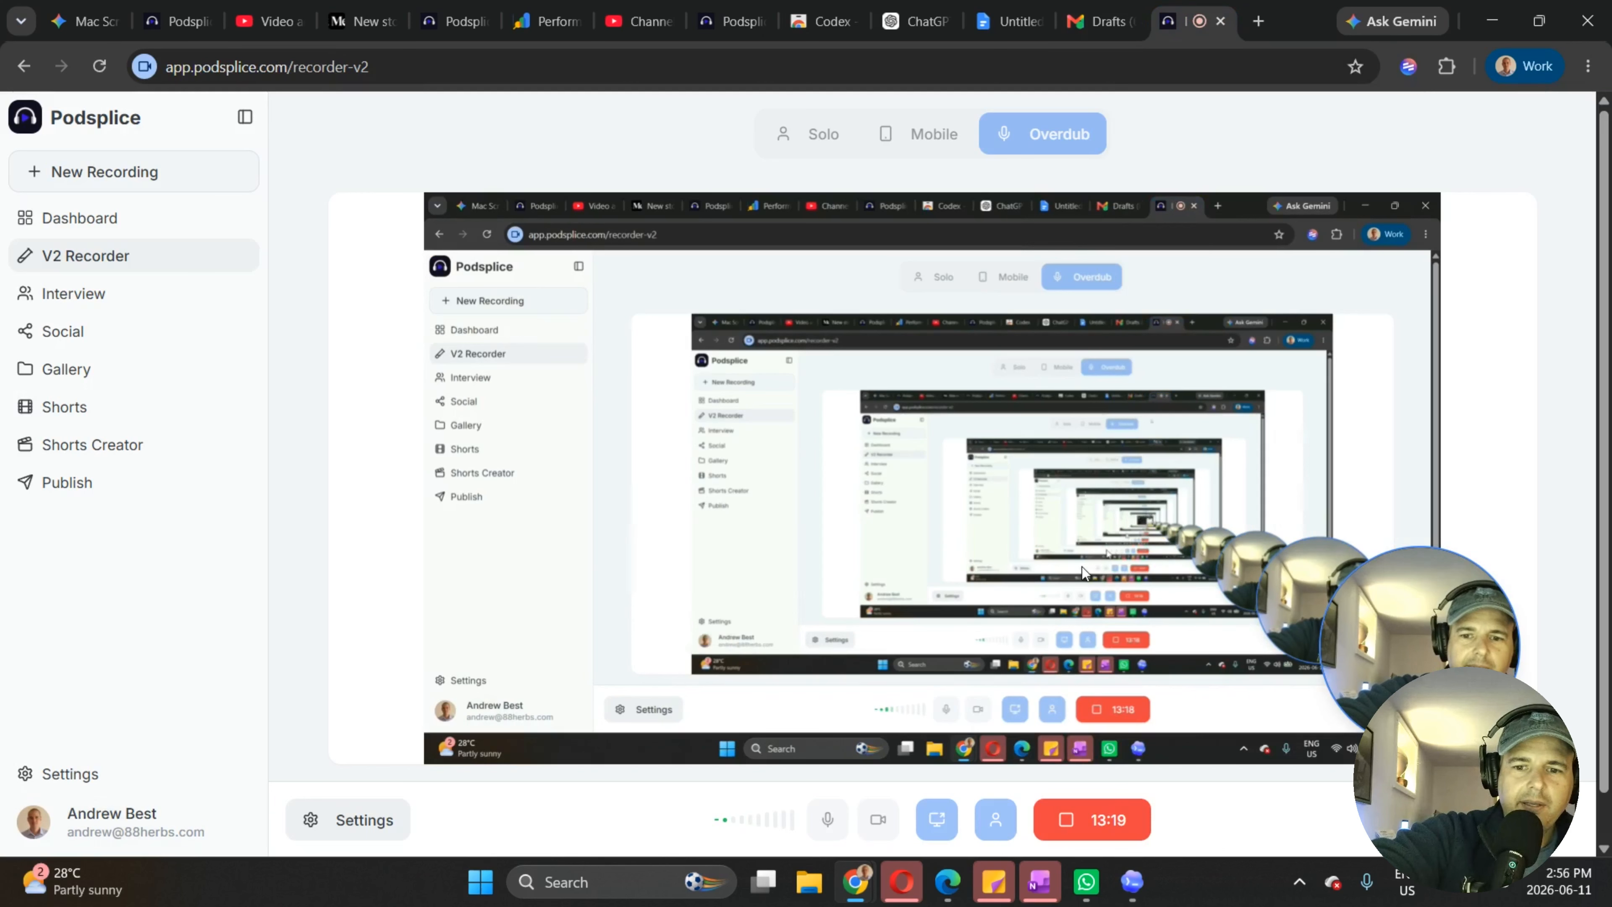